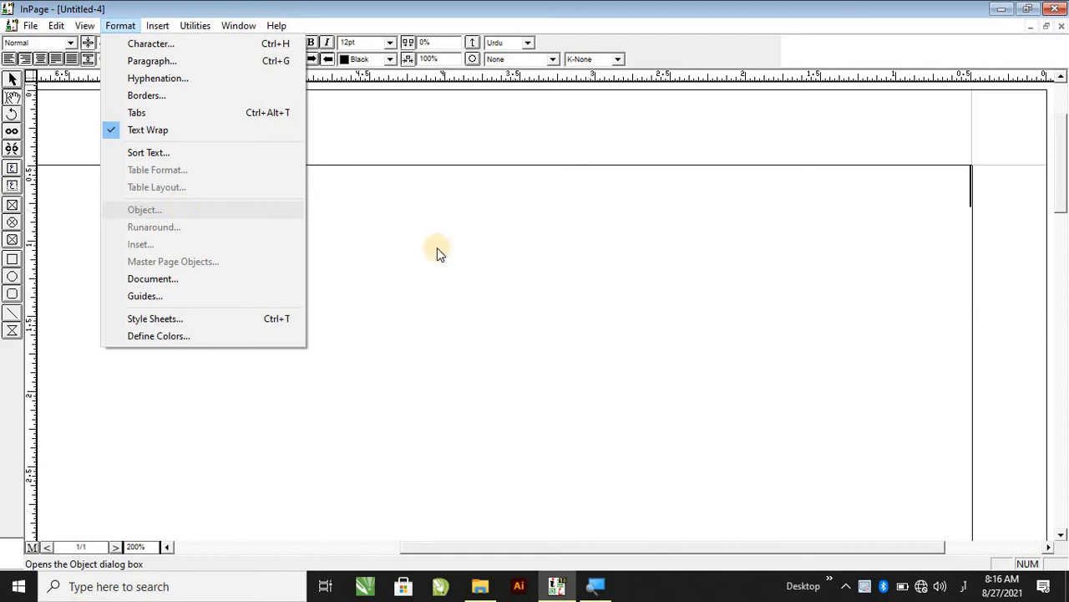
# Draw a text box about 3.1 by 1 inch on the page with the Textbox tool.
pyautogui.click(591, 268)
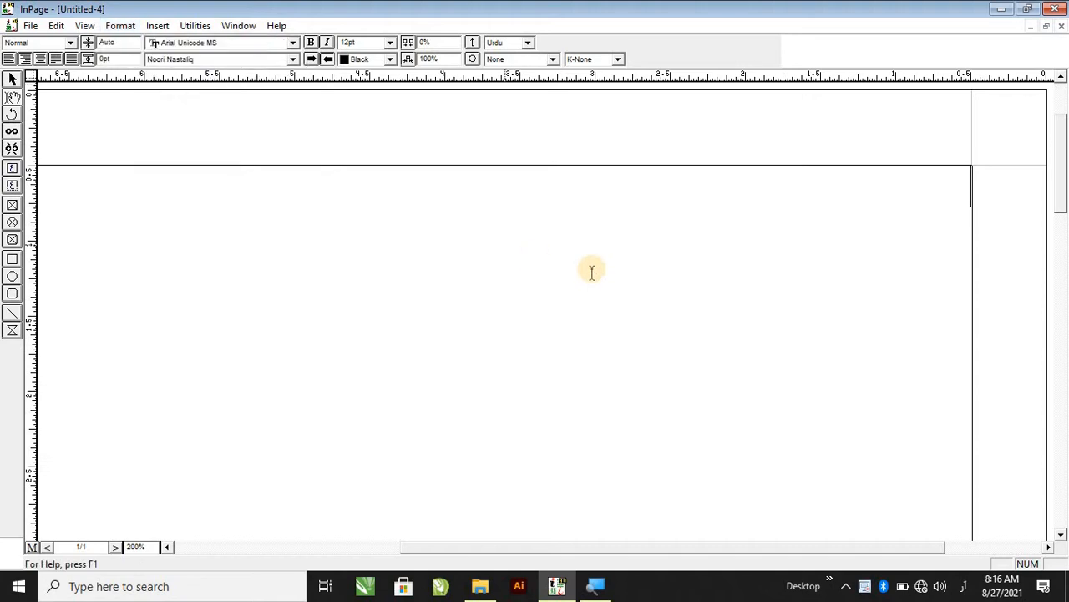
pyautogui.click(12, 169)
pyautogui.moveTo(262, 229); pyautogui.dragTo(730, 385)
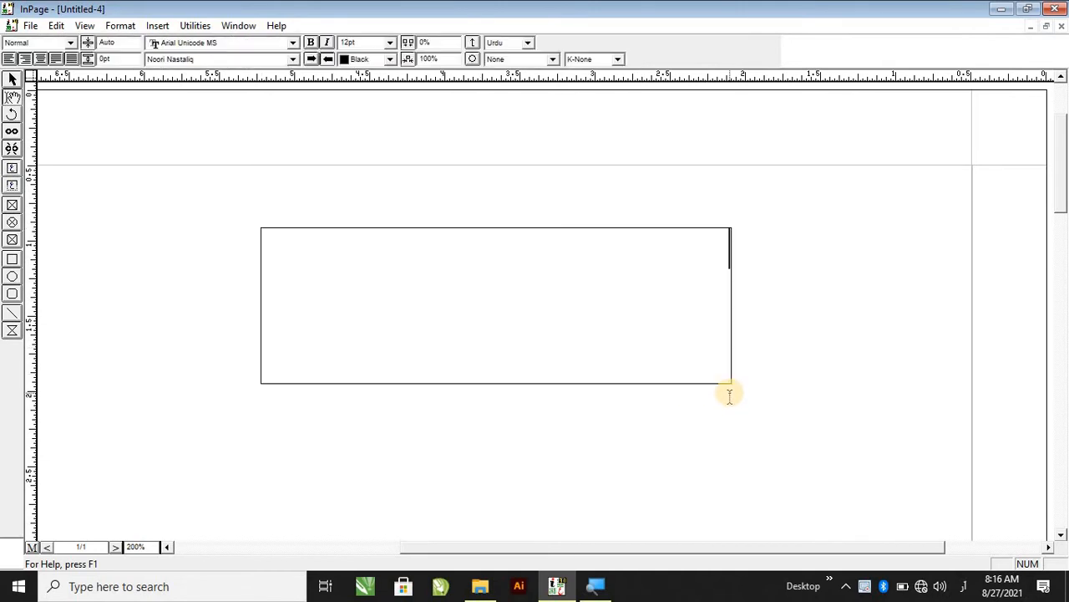
# Select the text box with the pointer tool, open its Object settings and set its Across position to 3 inches.
pyautogui.click(120, 25)
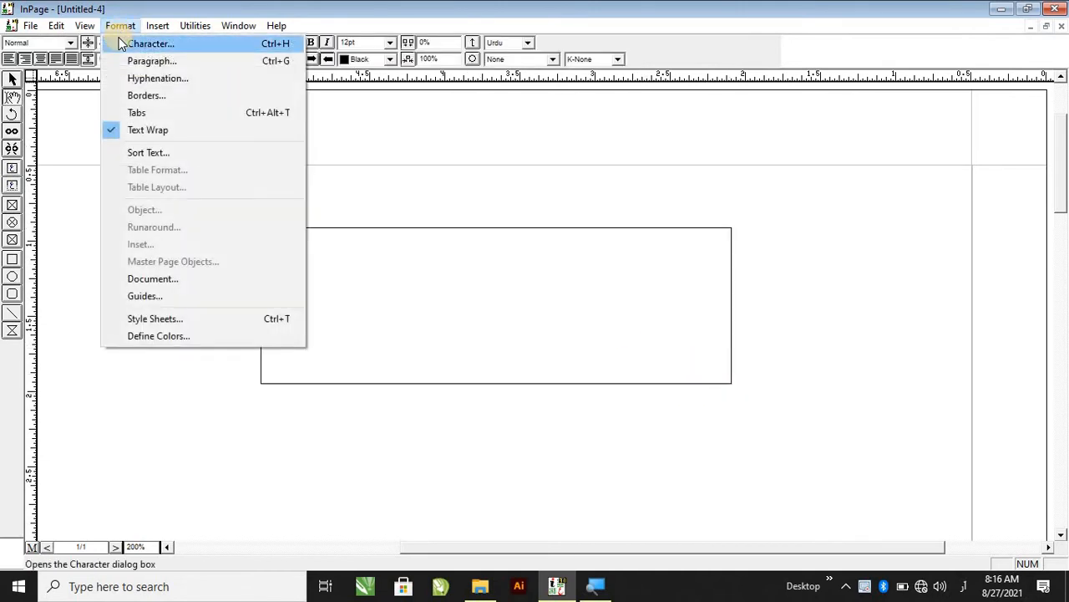
pyautogui.click(13, 79)
pyautogui.click(386, 320)
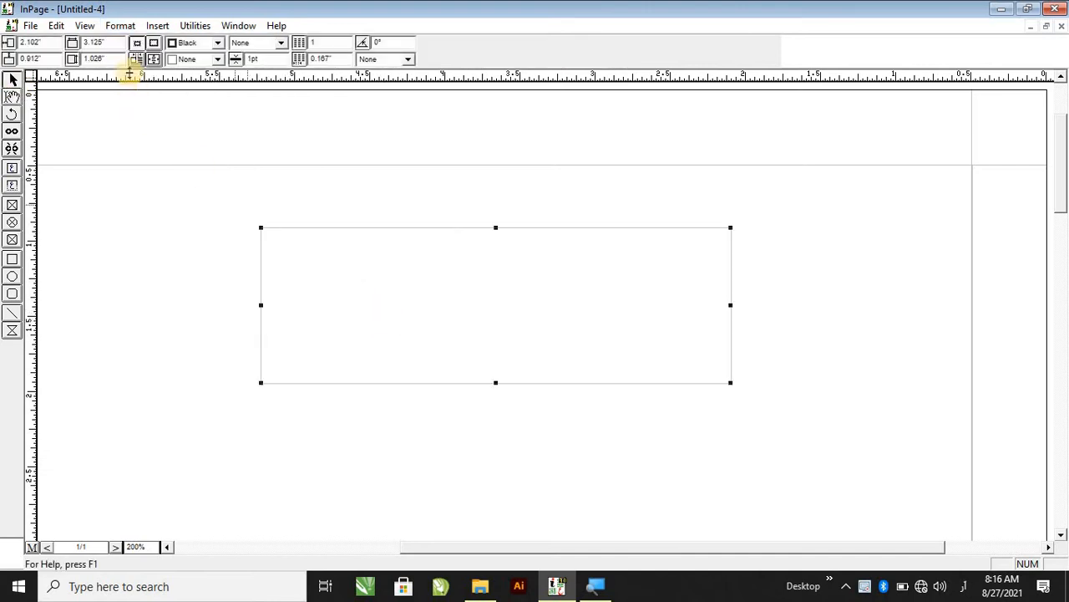
pyautogui.click(120, 25)
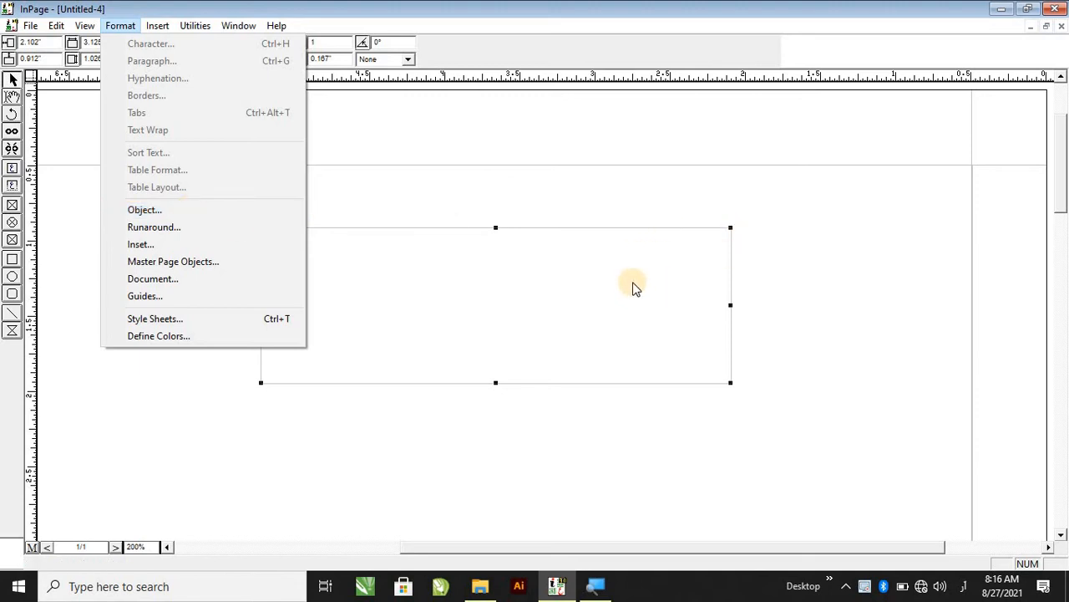
pyautogui.click(490, 270)
pyautogui.doubleClick(492, 255)
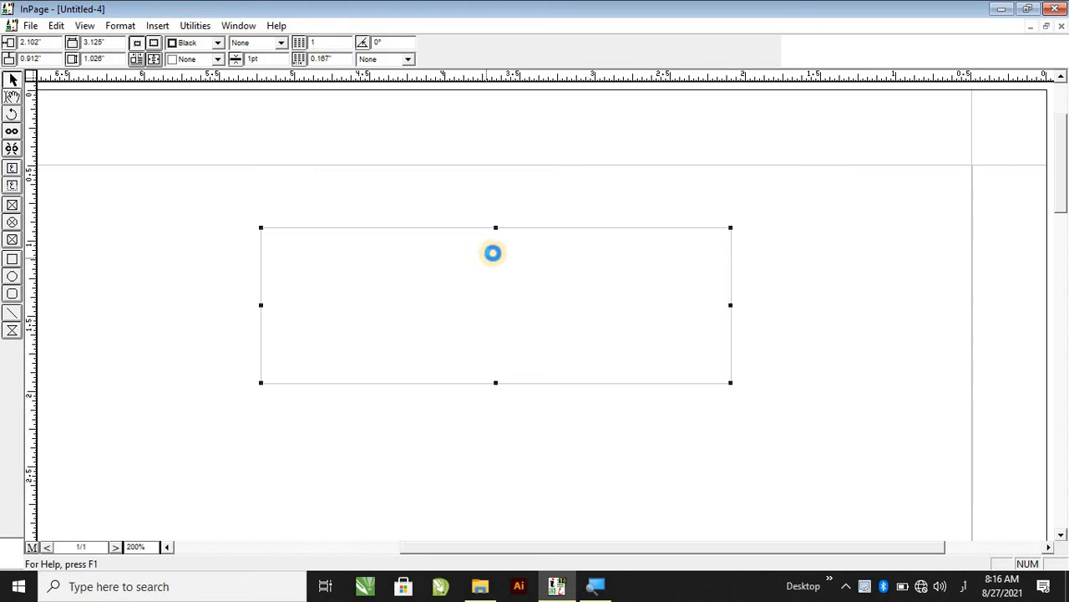
pyautogui.click(639, 205)
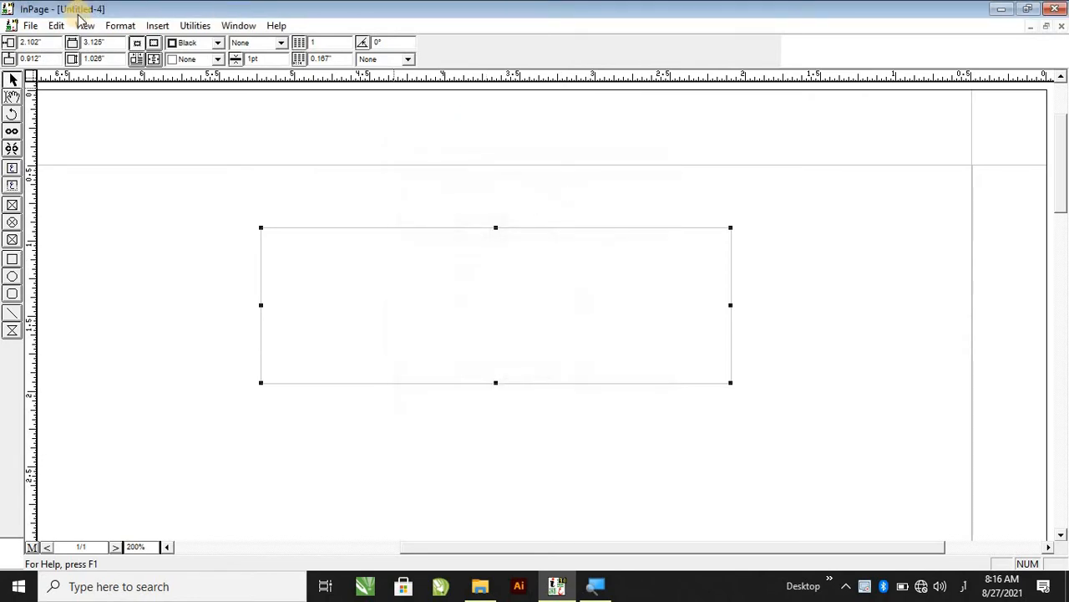
pyautogui.click(132, 27)
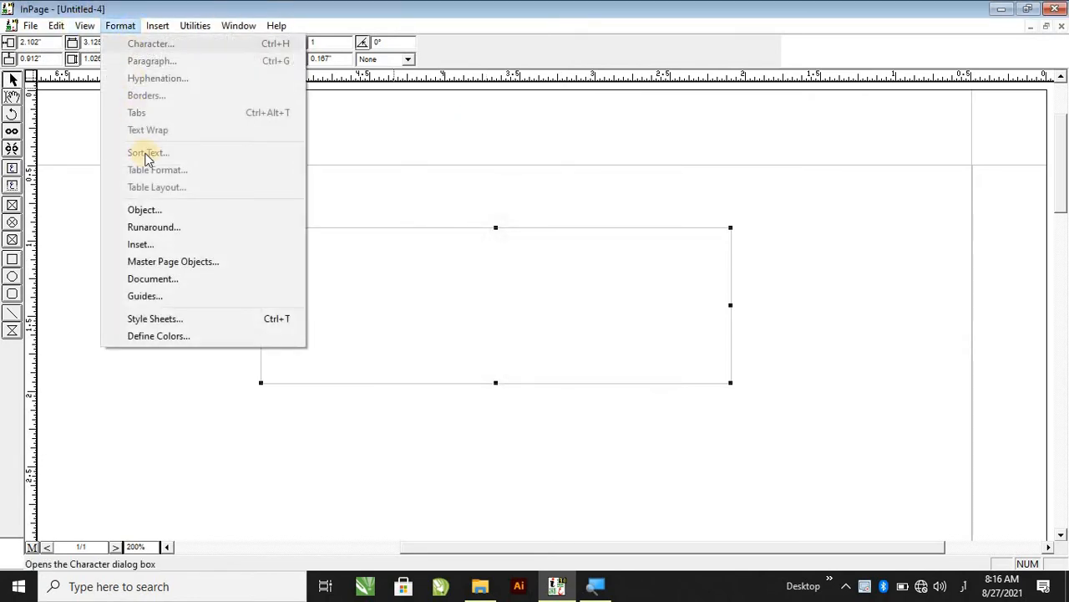
pyautogui.click(172, 217)
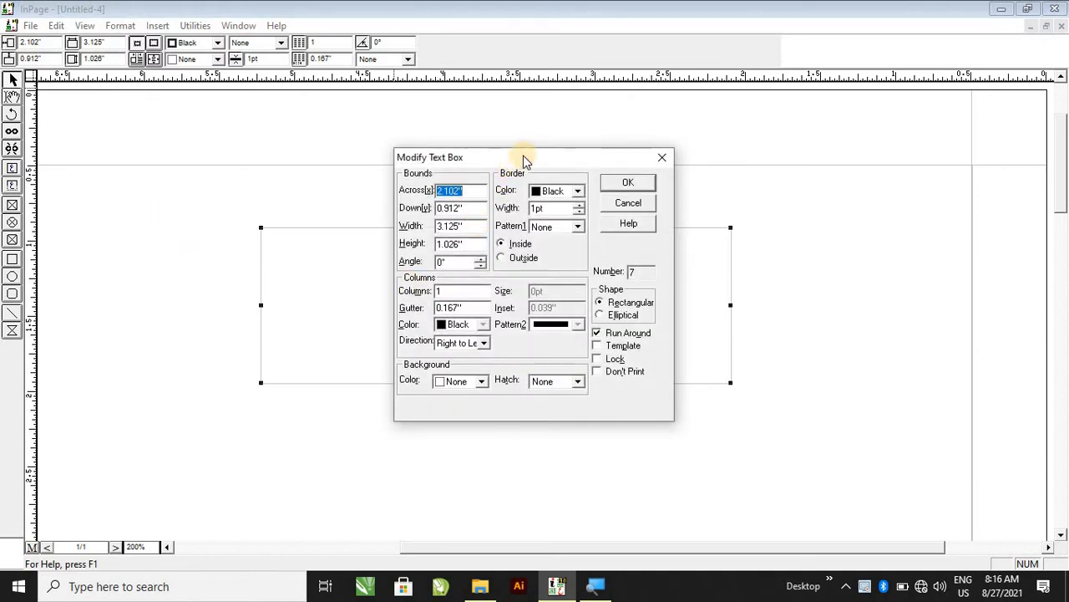
pyautogui.moveTo(521, 158); pyautogui.dragTo(250, 166)
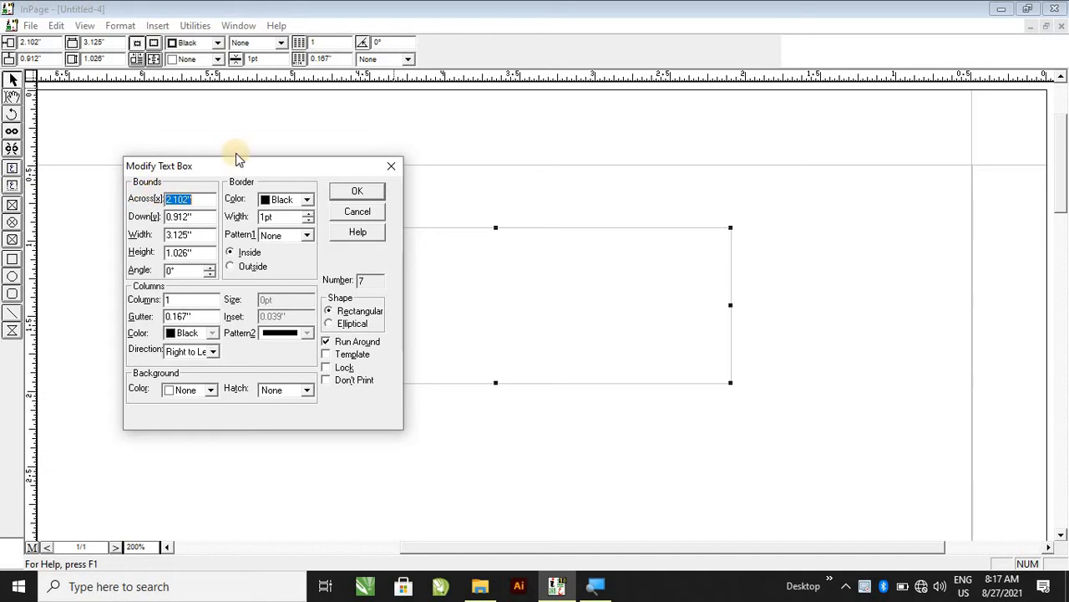
pyautogui.moveTo(188, 168); pyautogui.dragTo(121, 162)
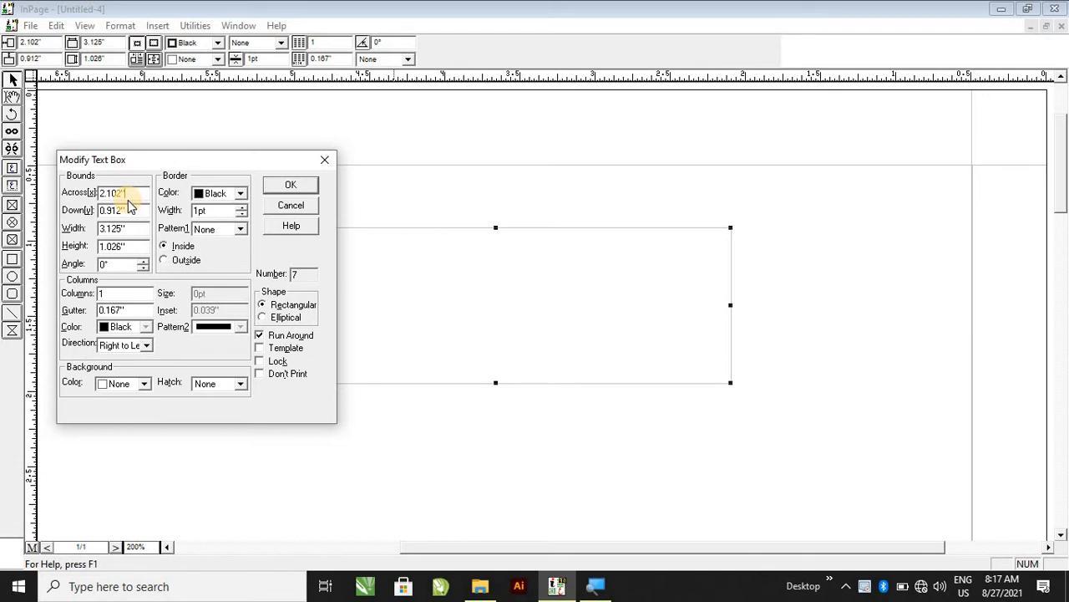
pyautogui.moveTo(145, 194); pyautogui.dragTo(98, 195)
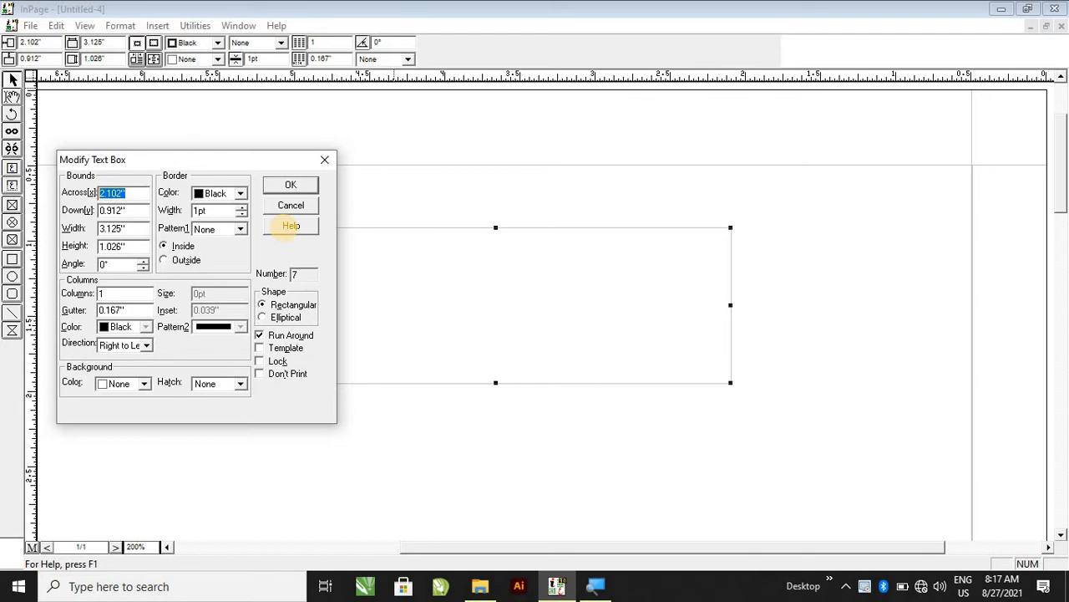
pyautogui.click(299, 185)
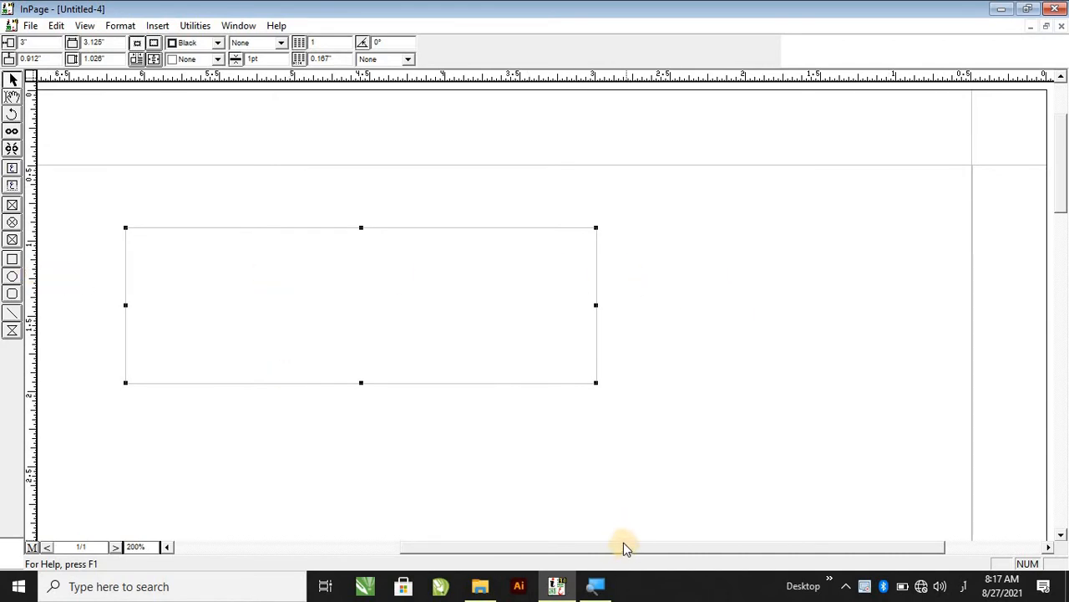
# Open the text box's settings and set its Down position to 0.1 inch.
pyautogui.hotkey('ctrl', '5')
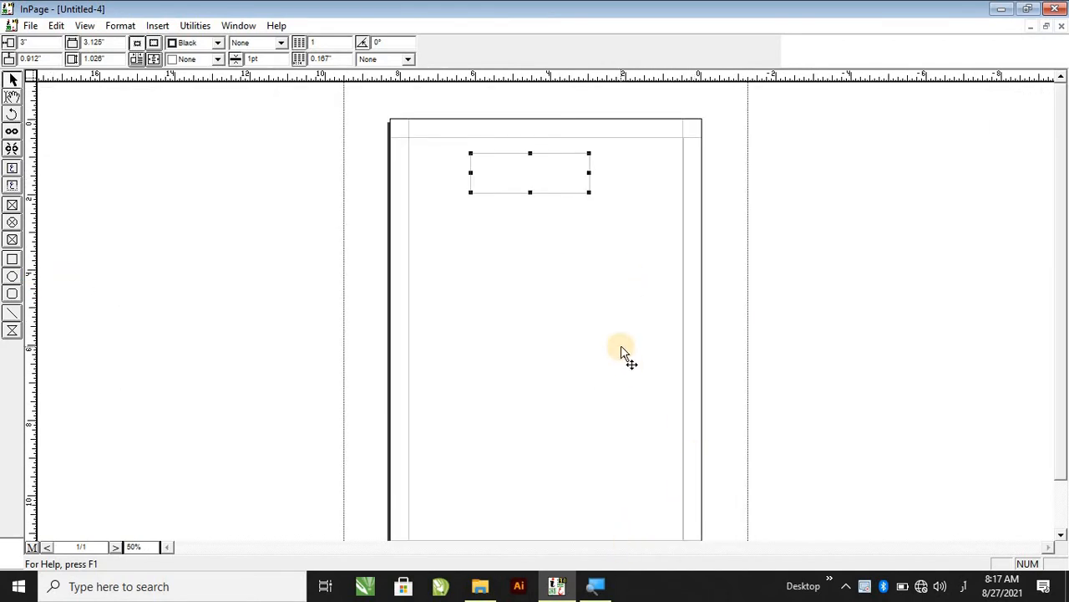
pyautogui.hotkey('ctrl', '1')
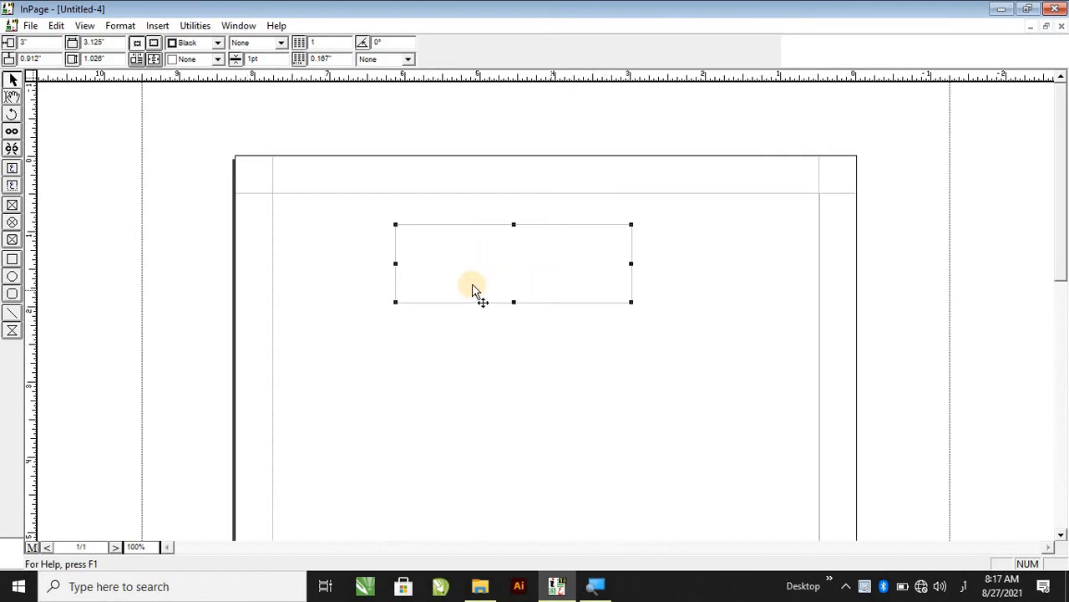
pyautogui.doubleClick(458, 242)
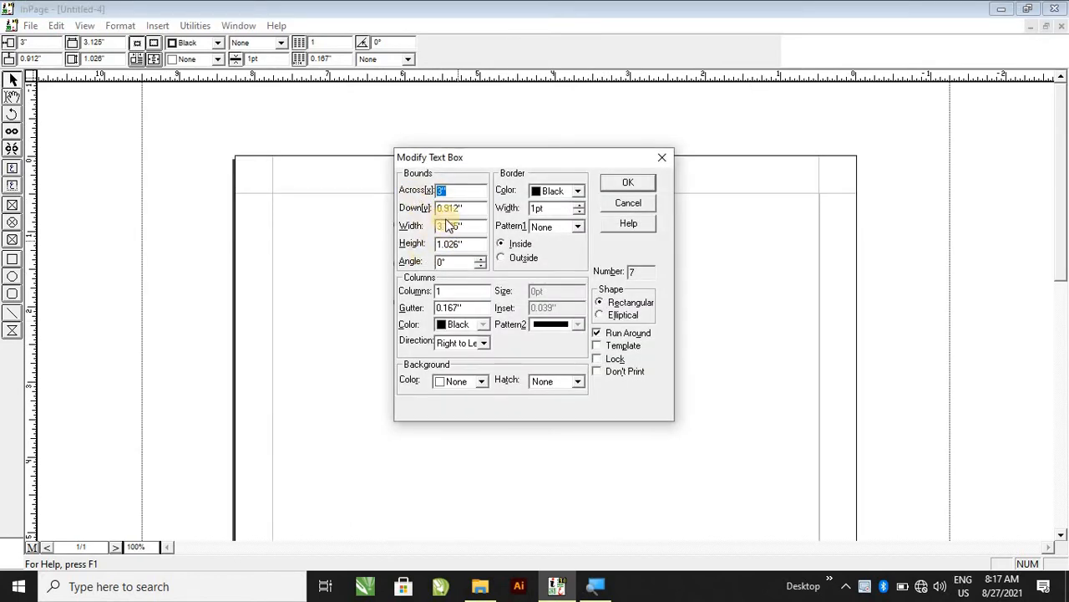
pyautogui.press('Tab')
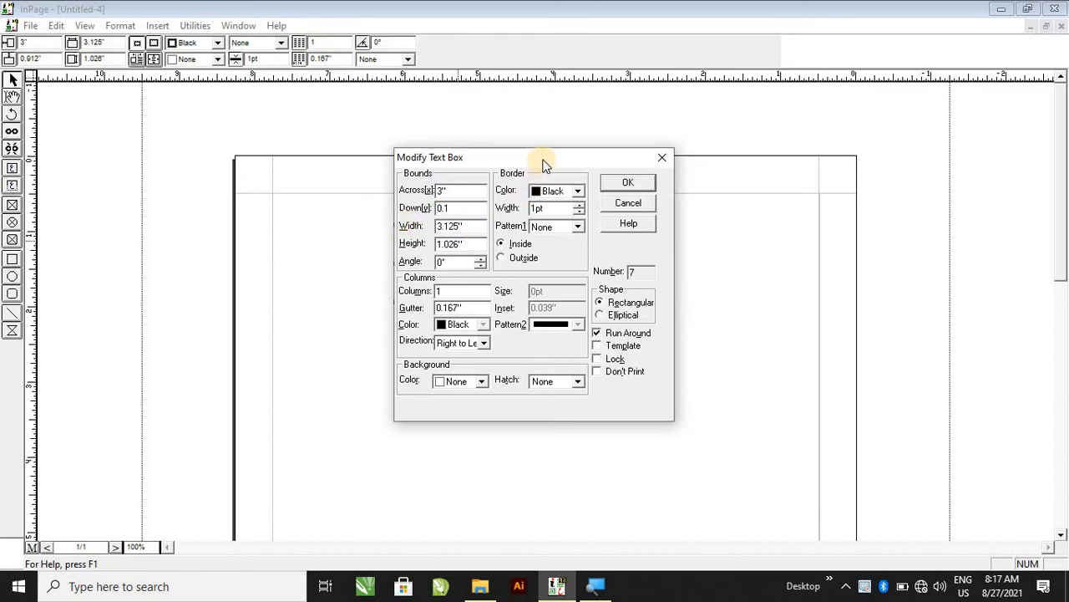
pyautogui.moveTo(543, 163); pyautogui.dragTo(172, 120)
pyautogui.click(235, 146)
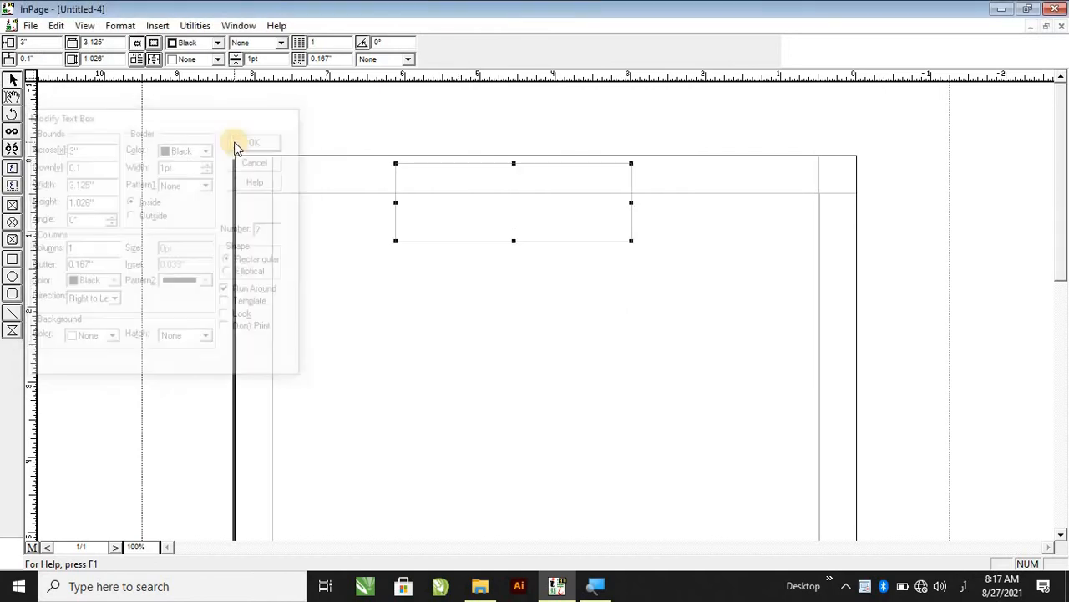
# Open the text box's settings and set its Down position to 1.2 inches.
pyautogui.doubleClick(410, 224)
pyautogui.doubleClick(436, 209)
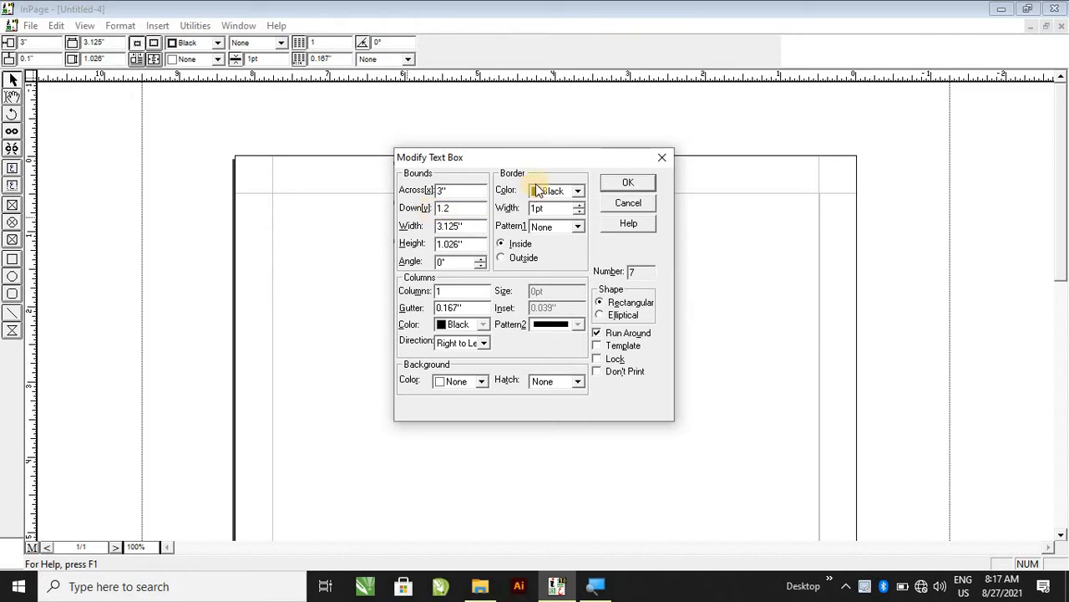
pyautogui.moveTo(418, 155); pyautogui.dragTo(148, 126)
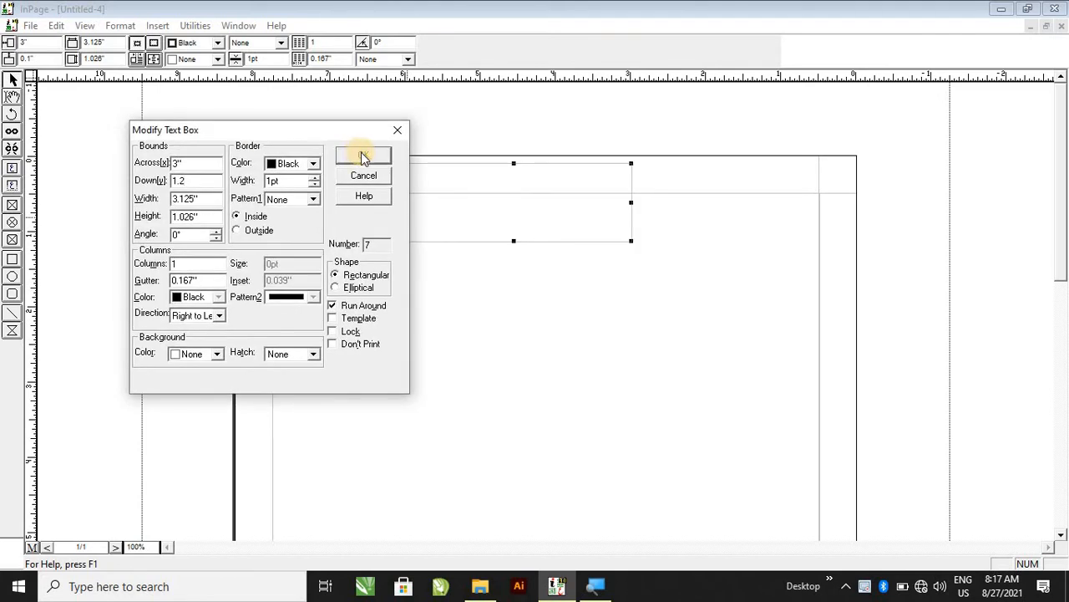
pyautogui.click(361, 152)
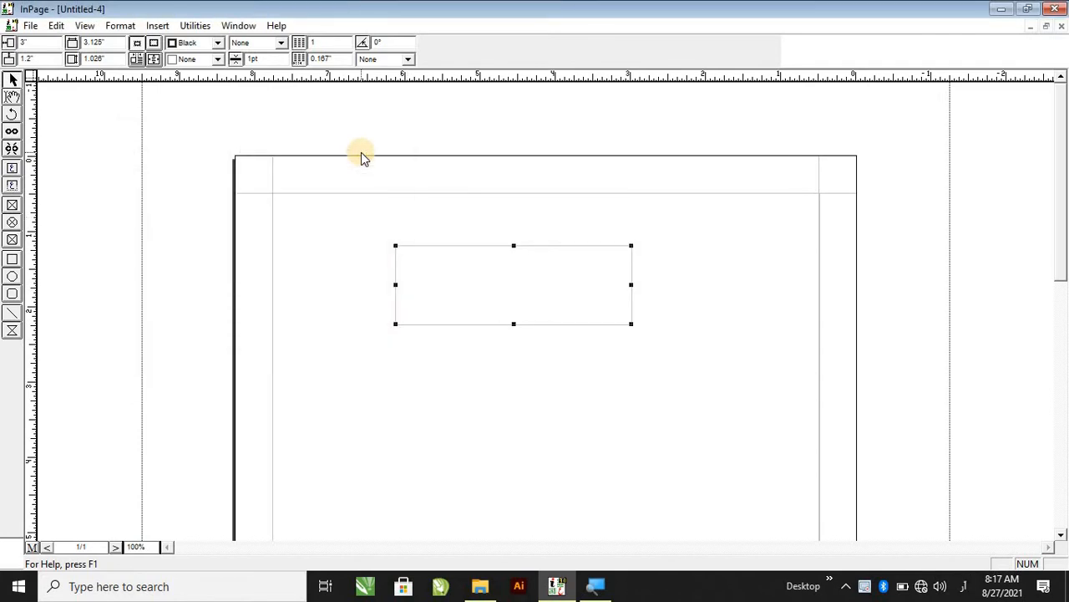
# Open the text box's settings and set its Down position to 0.9 inch.
pyautogui.doubleClick(485, 262)
pyautogui.doubleClick(459, 209)
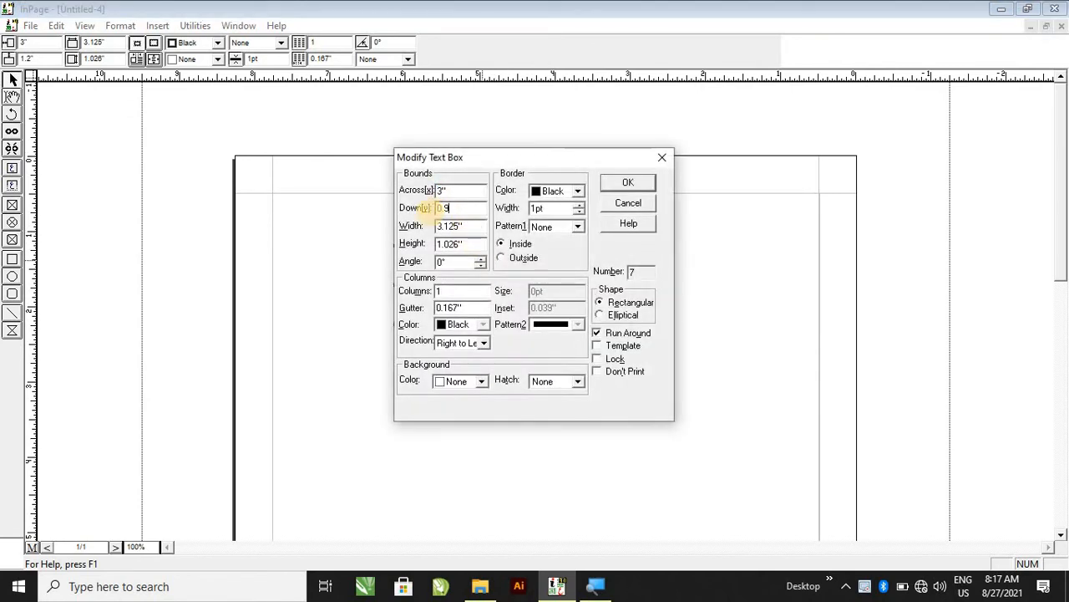
pyautogui.moveTo(577, 159); pyautogui.dragTo(383, 152)
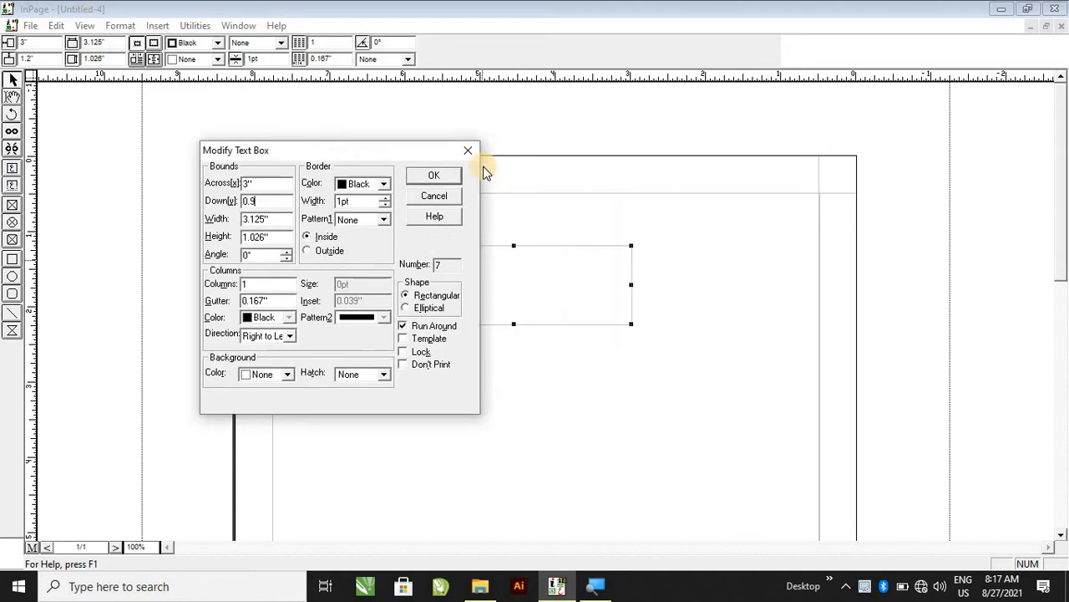
pyautogui.click(434, 177)
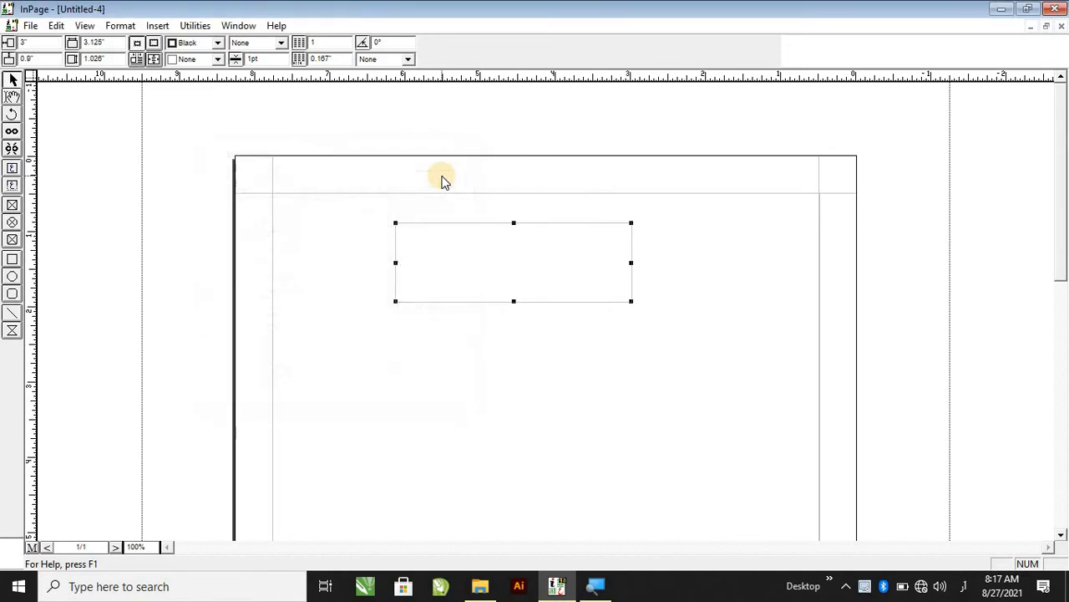
# Open the text box's settings and set its width to 5 inches.
pyautogui.doubleClick(481, 239)
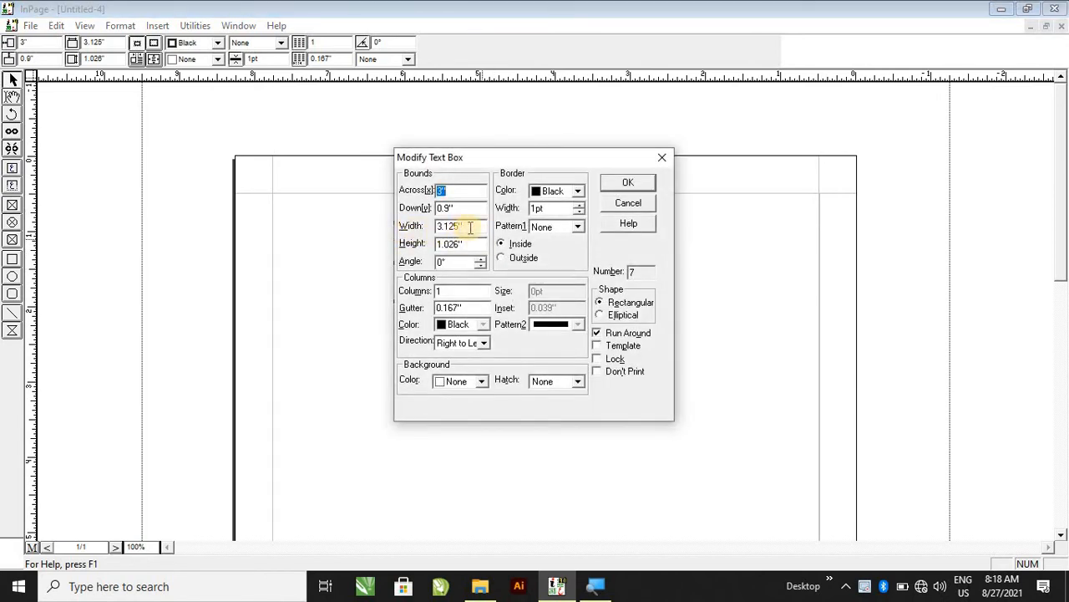
pyautogui.moveTo(504, 156); pyautogui.dragTo(158, 102)
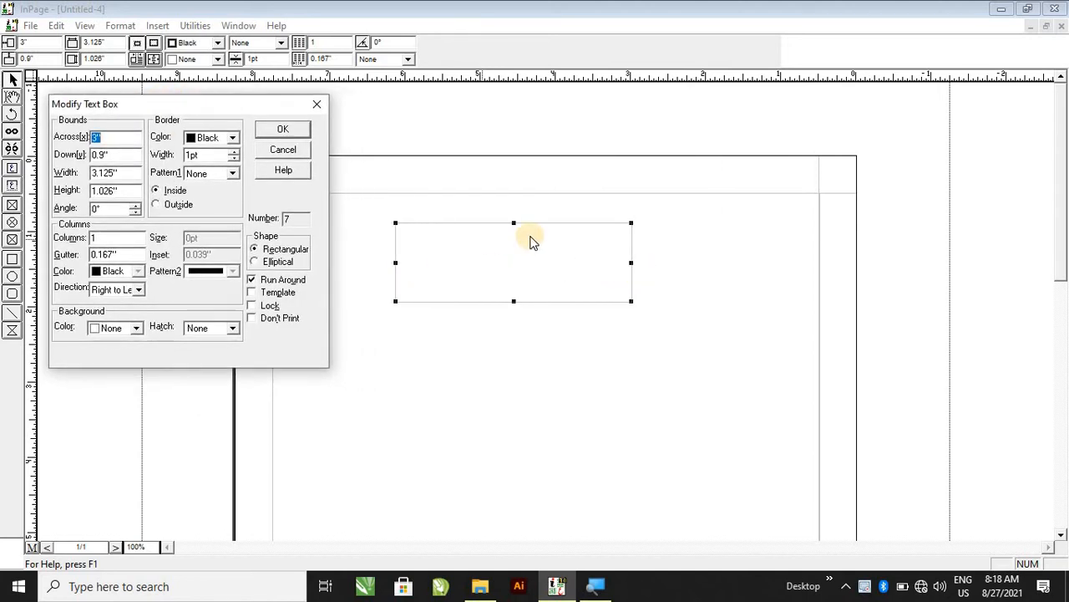
pyautogui.doubleClick(126, 174)
pyautogui.write('5')
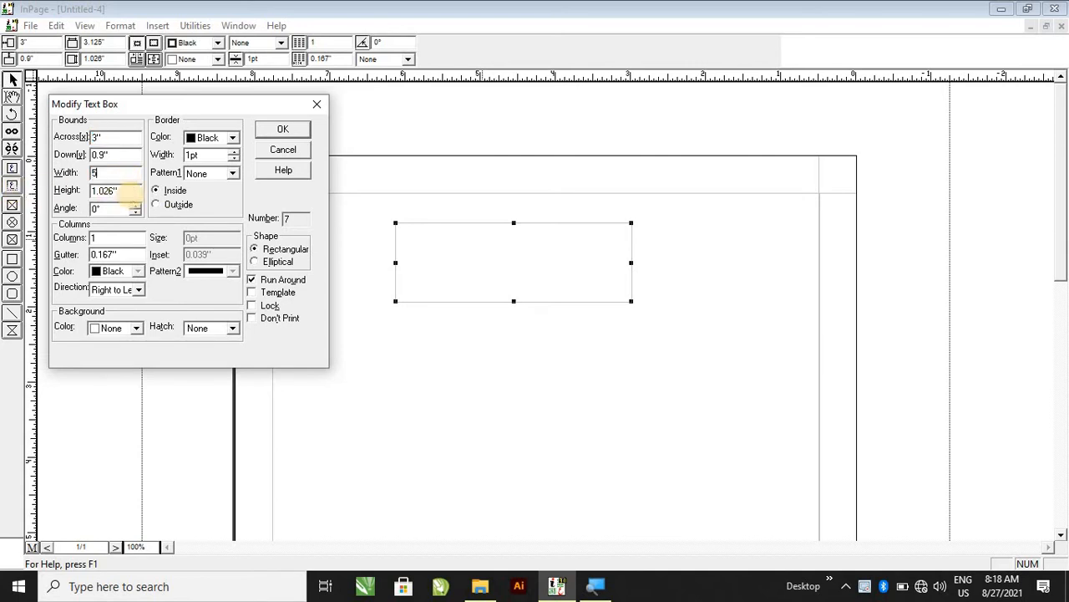
pyautogui.moveTo(264, 101); pyautogui.dragTo(193, 95)
pyautogui.click(213, 123)
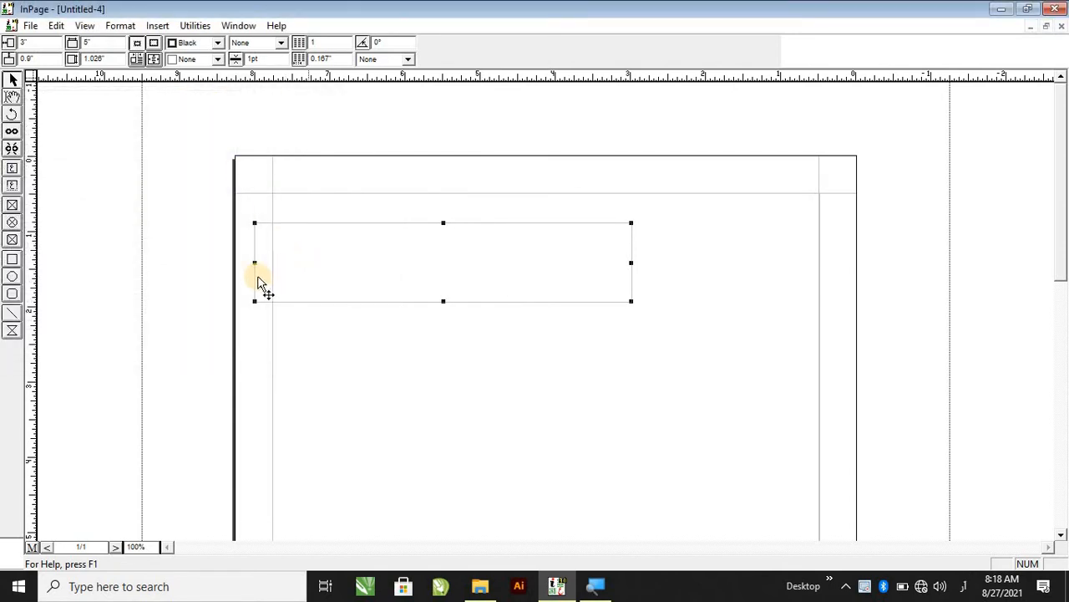
# Open the text box's settings and set its Across position to 2 inches.
pyautogui.doubleClick(313, 254)
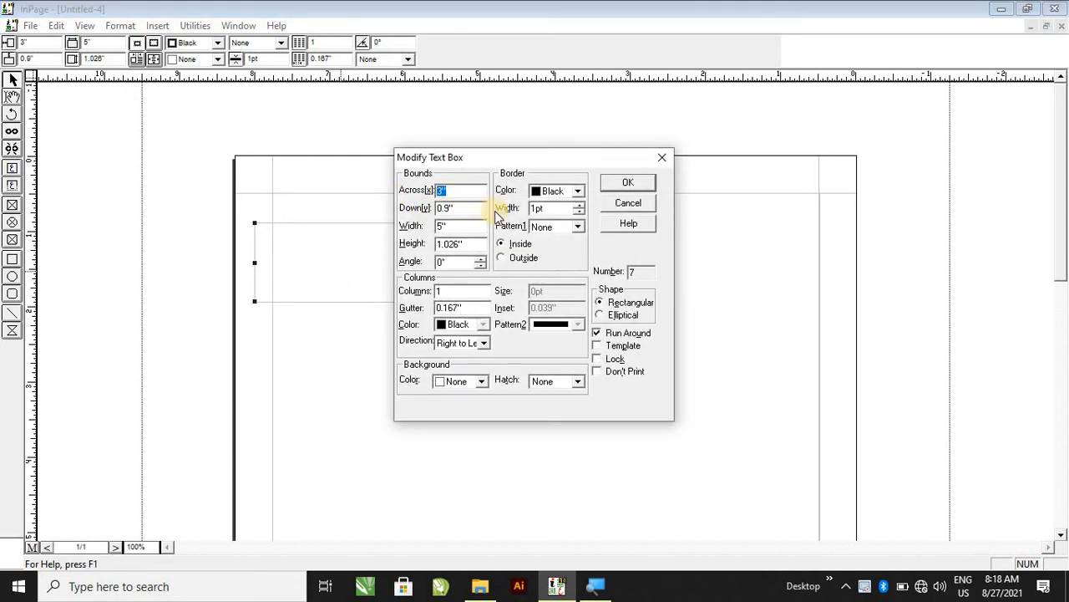
pyautogui.write('2')
pyautogui.moveTo(634, 164); pyautogui.dragTo(1035, 157)
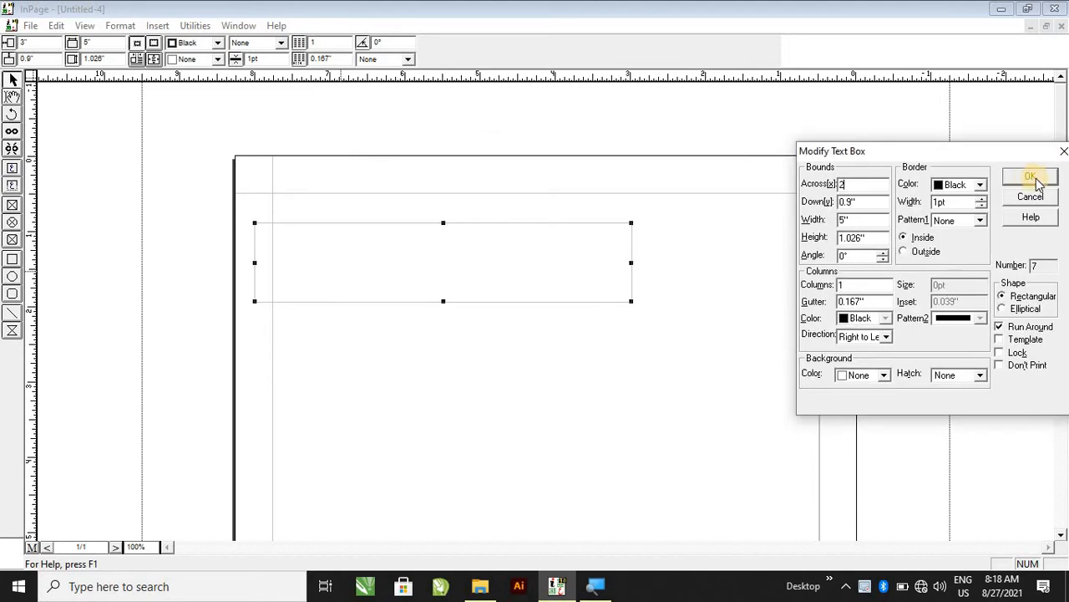
pyautogui.click(1029, 176)
# Open the text box's settings and set its height to 6 inches.
pyautogui.doubleClick(685, 246)
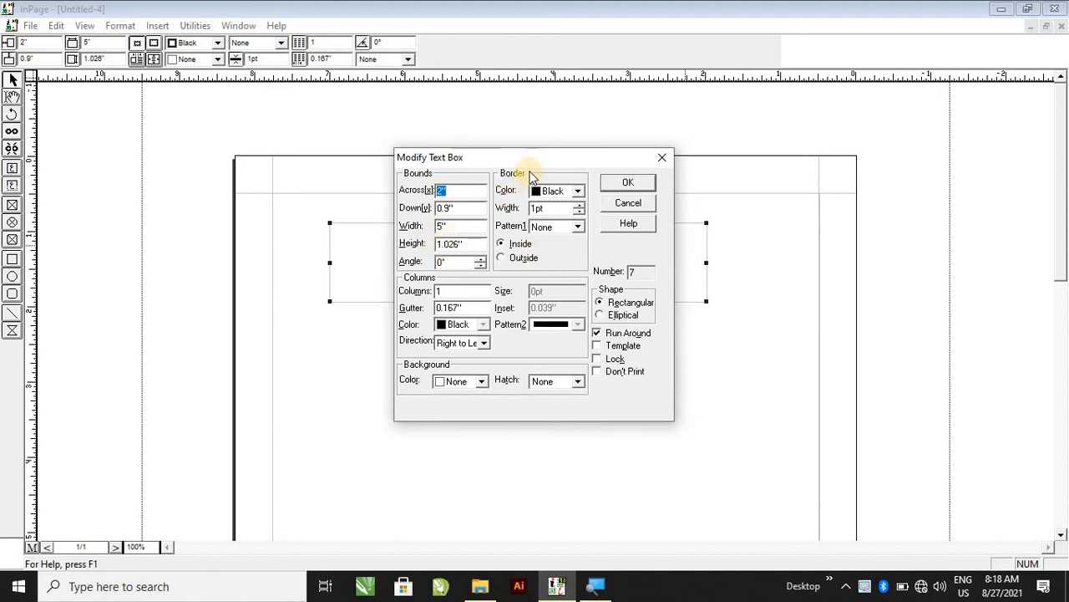
pyautogui.moveTo(538, 155); pyautogui.dragTo(831, 147)
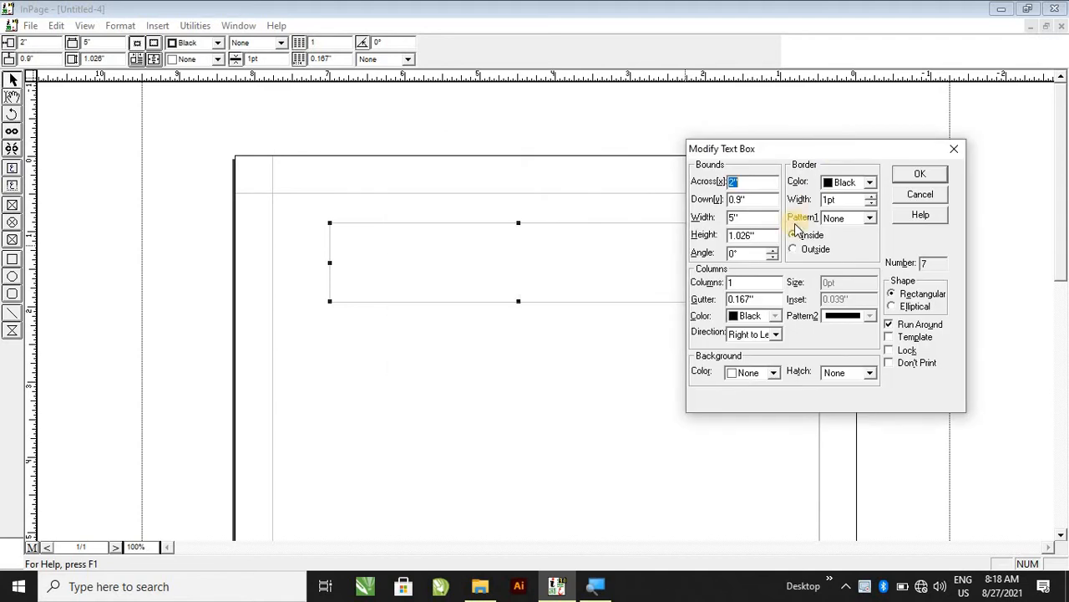
pyautogui.doubleClick(742, 235)
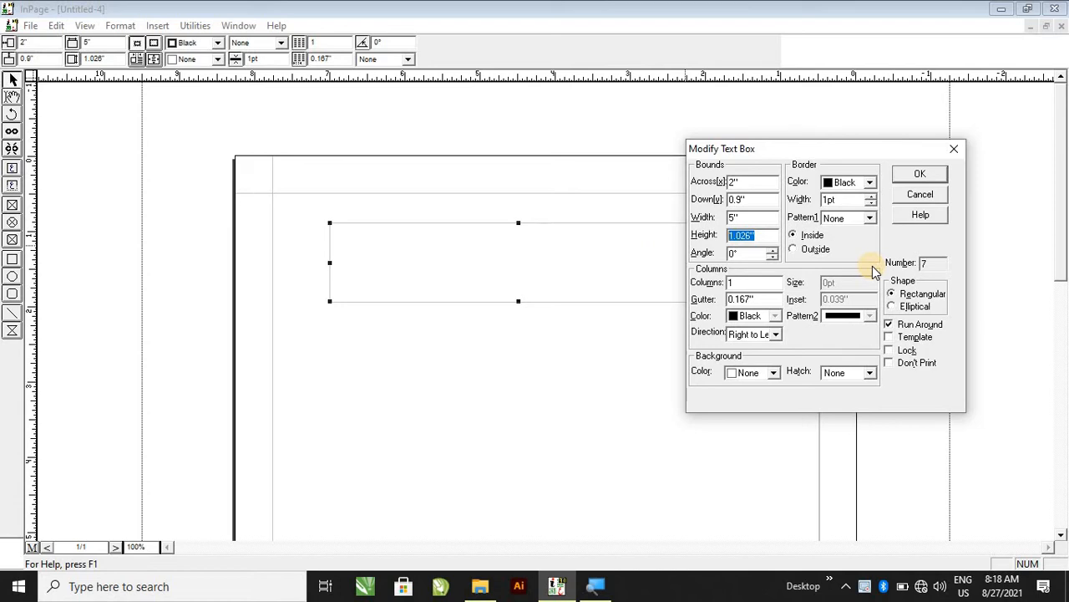
pyautogui.click(917, 176)
# Open the text box's settings and set its height to 4 inches.
pyautogui.scroll(-3, 604, 245)
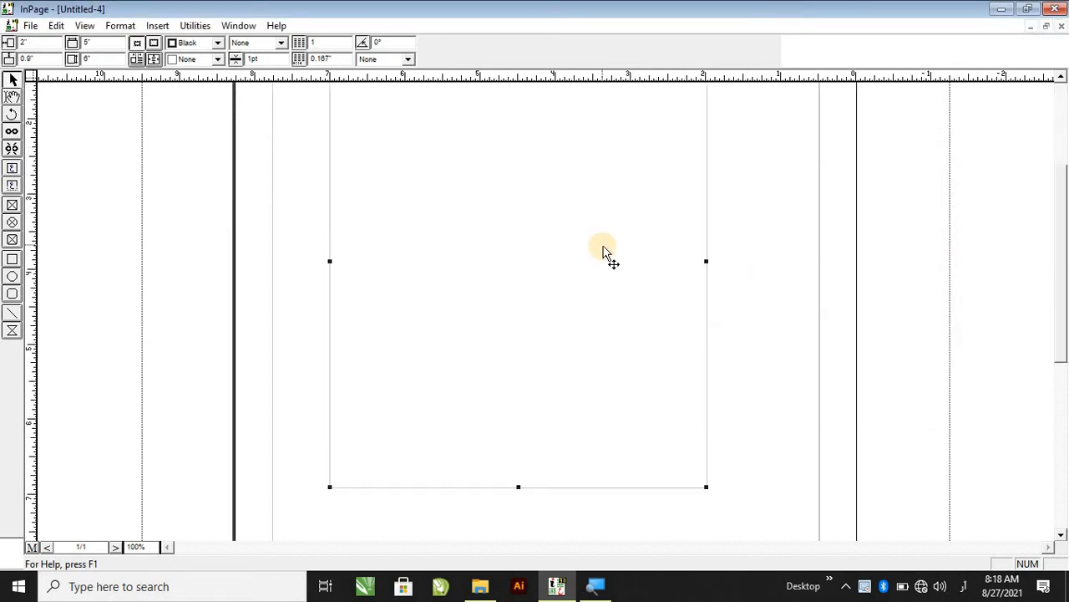
pyautogui.doubleClick(675, 266)
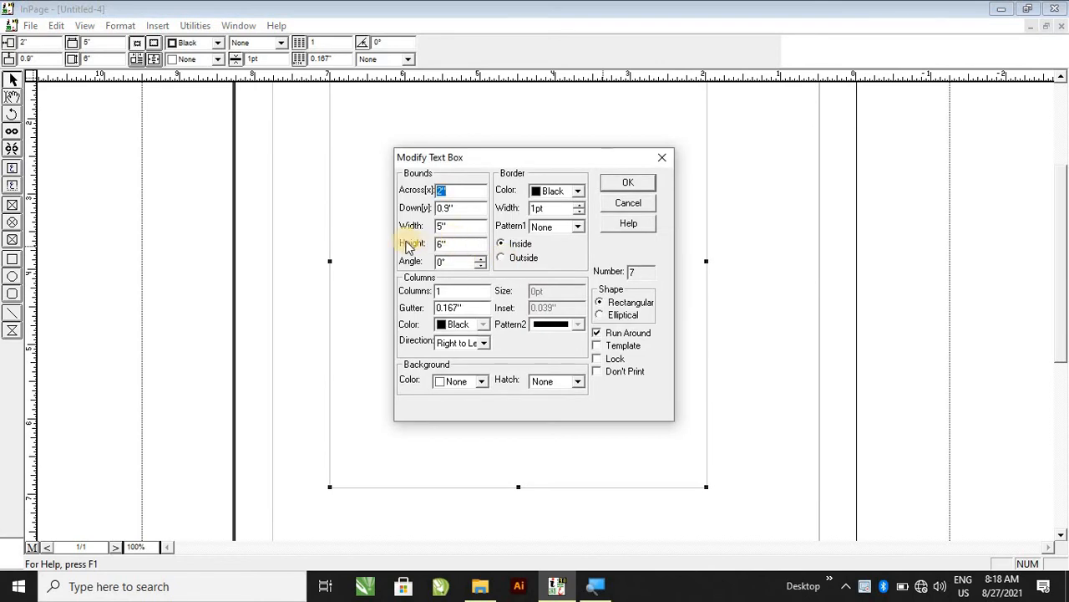
pyautogui.click(464, 227)
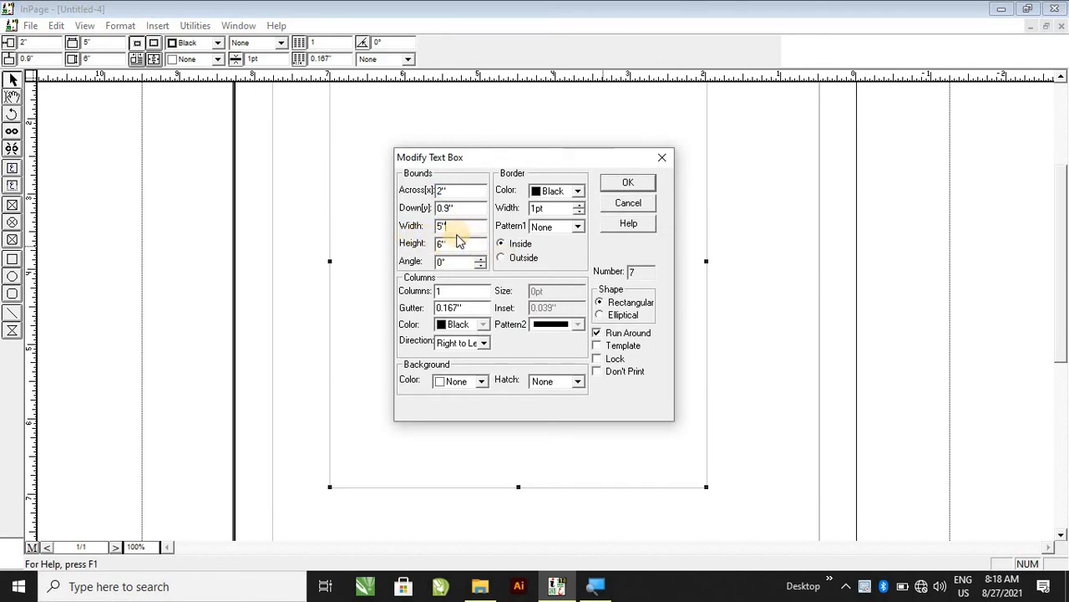
pyautogui.moveTo(457, 243); pyautogui.dragTo(418, 247)
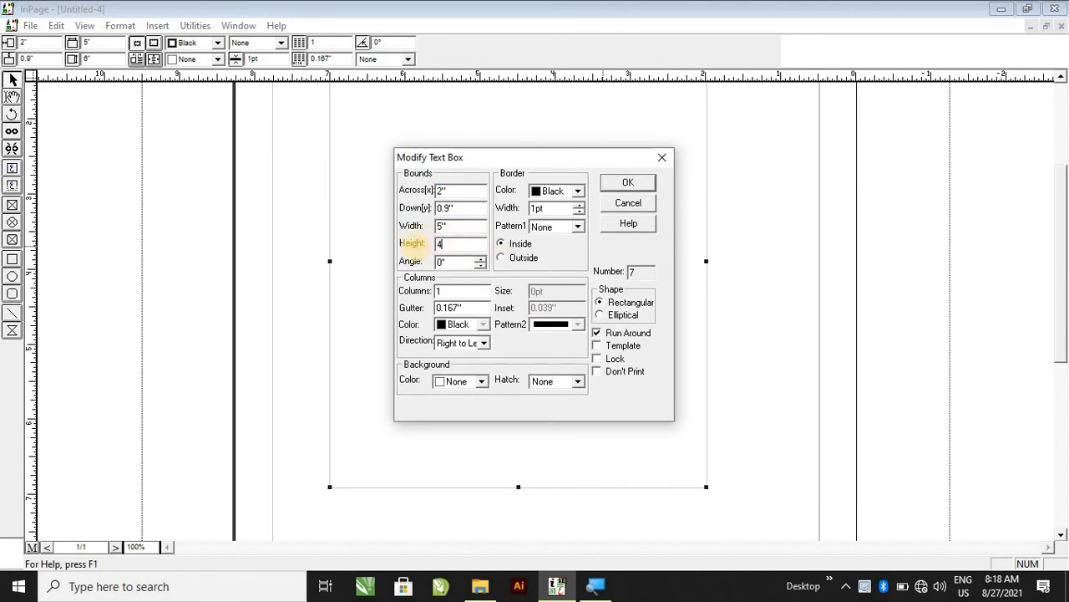
pyautogui.write('4')
pyautogui.press('Return')
# Open the text box's settings and set its number of columns to 3.
pyautogui.scroll(3, 543, 301)
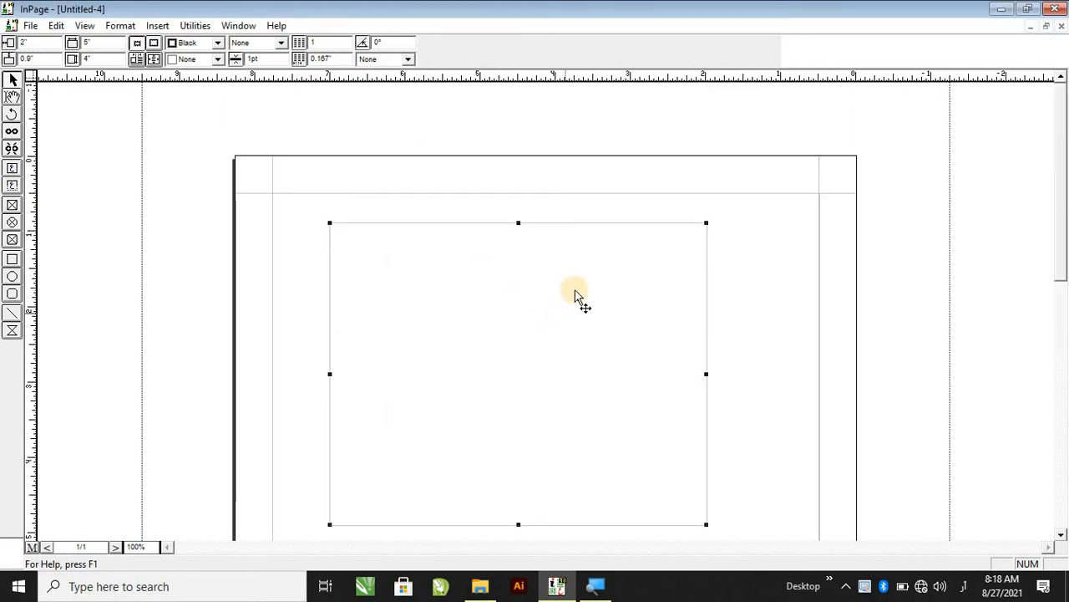
pyautogui.scroll(-2, 575, 294)
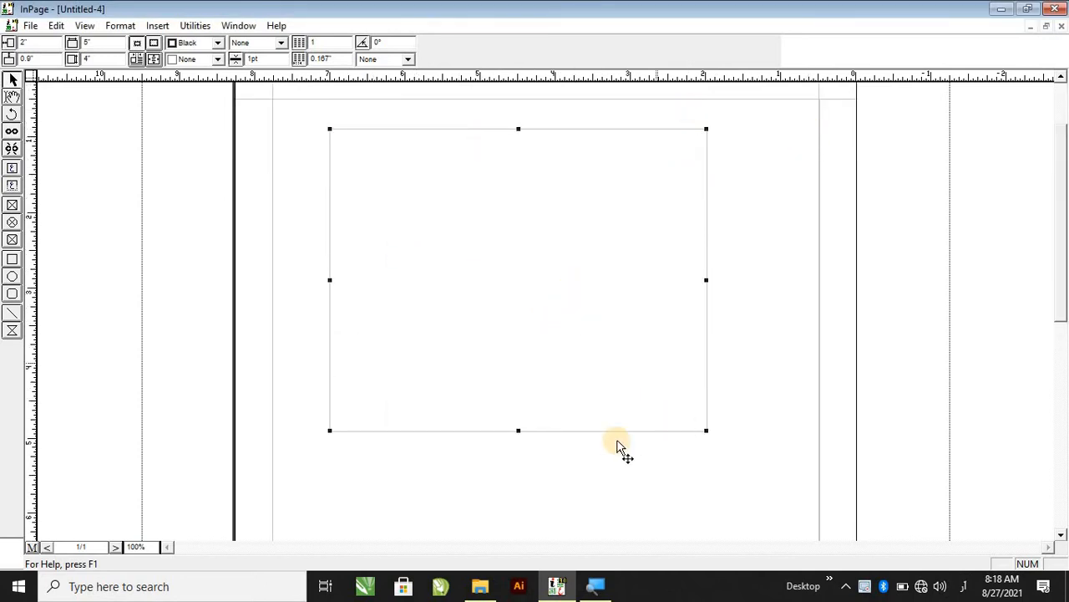
pyautogui.doubleClick(578, 362)
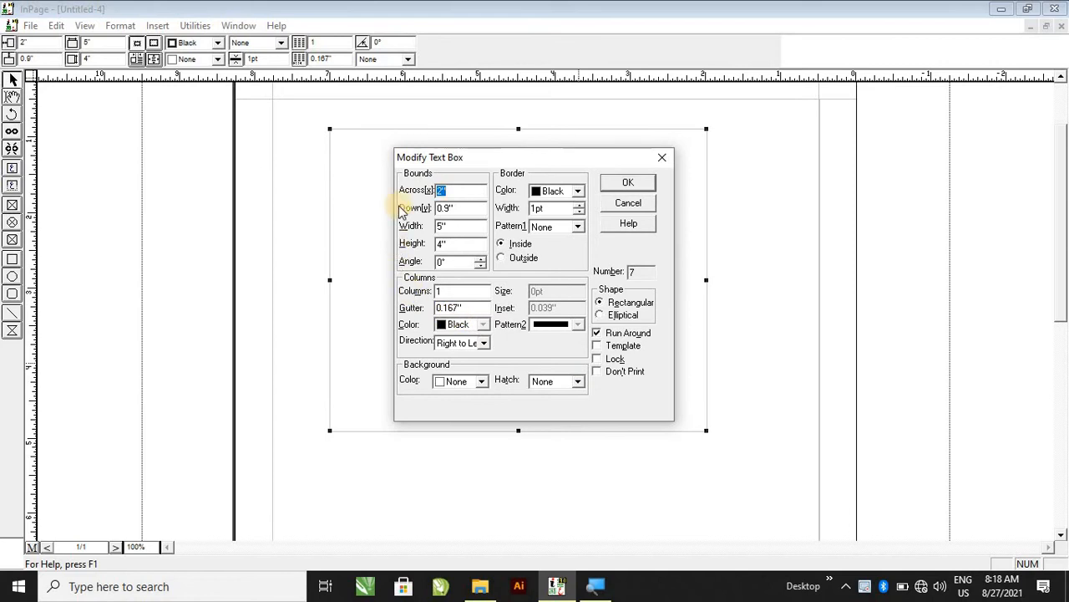
pyautogui.moveTo(494, 158); pyautogui.dragTo(873, 160)
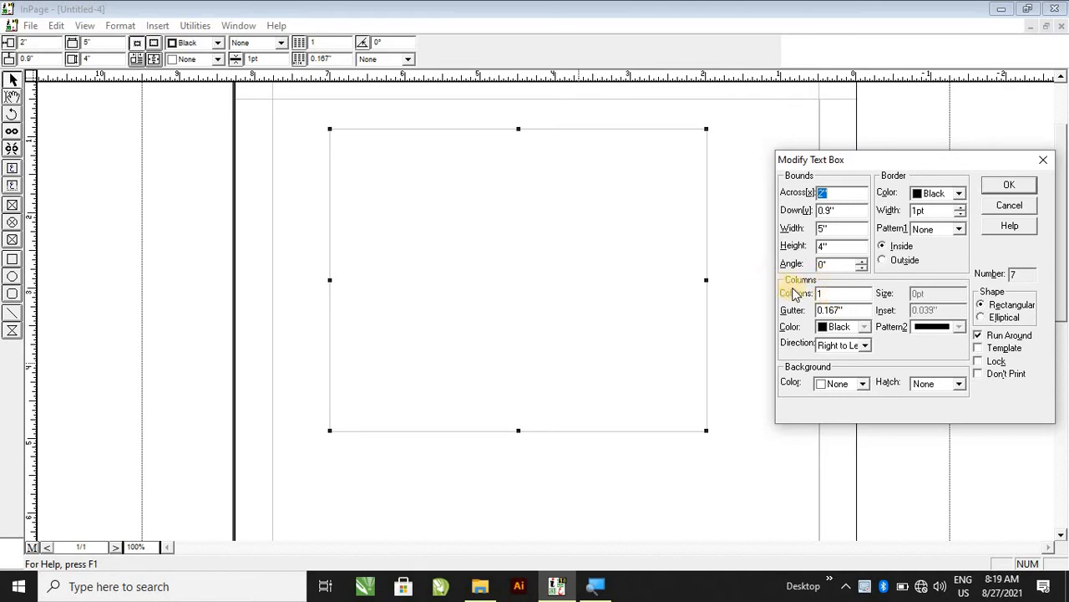
pyautogui.doubleClick(824, 295)
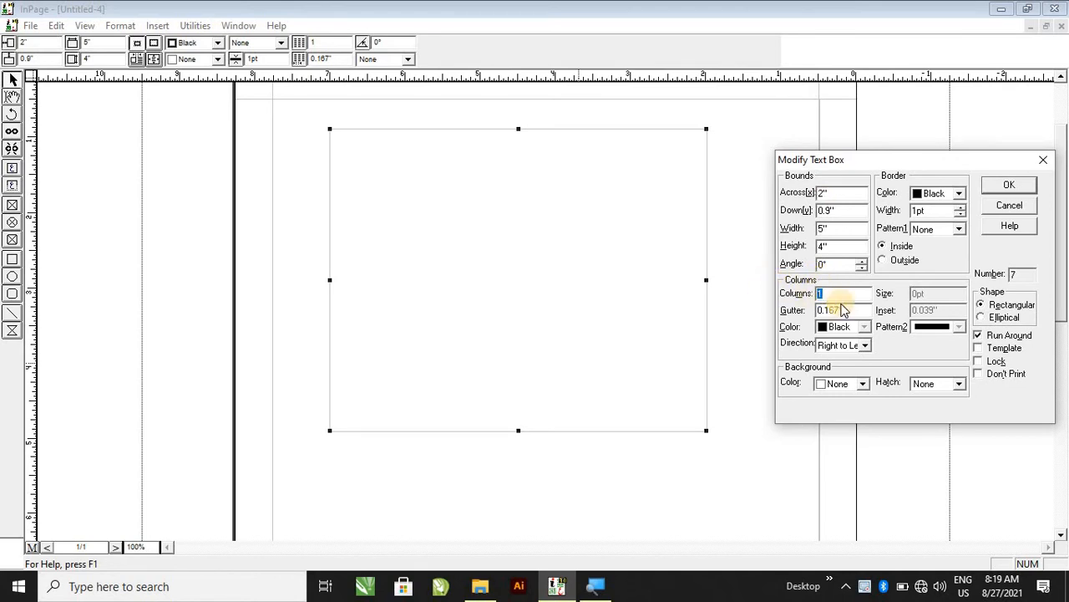
pyautogui.click(1011, 187)
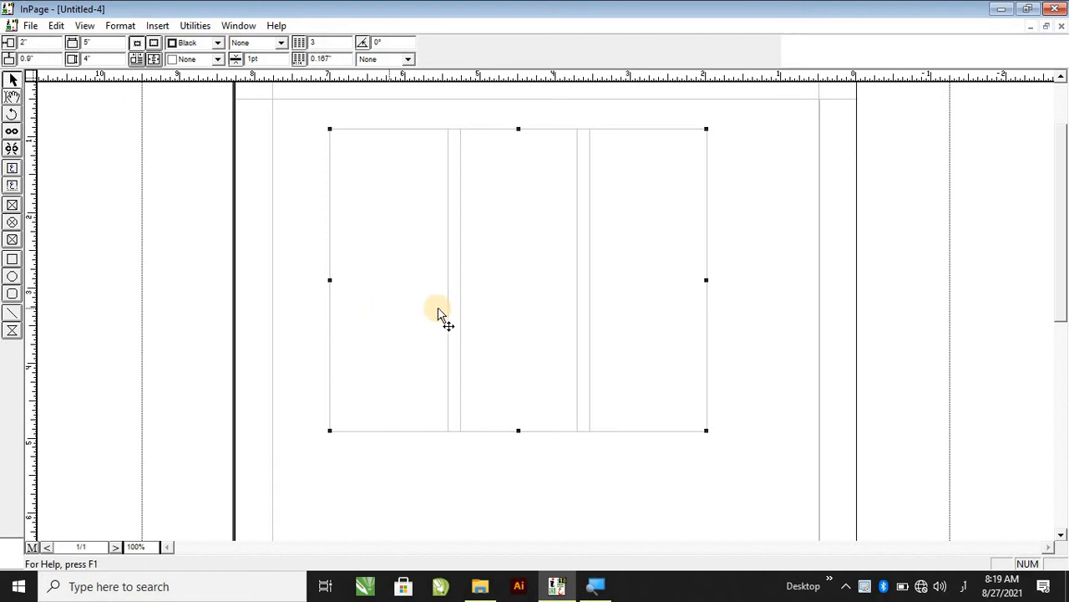
# Open the text box's settings and set the column gutter to 1 inch.
pyautogui.doubleClick(512, 237)
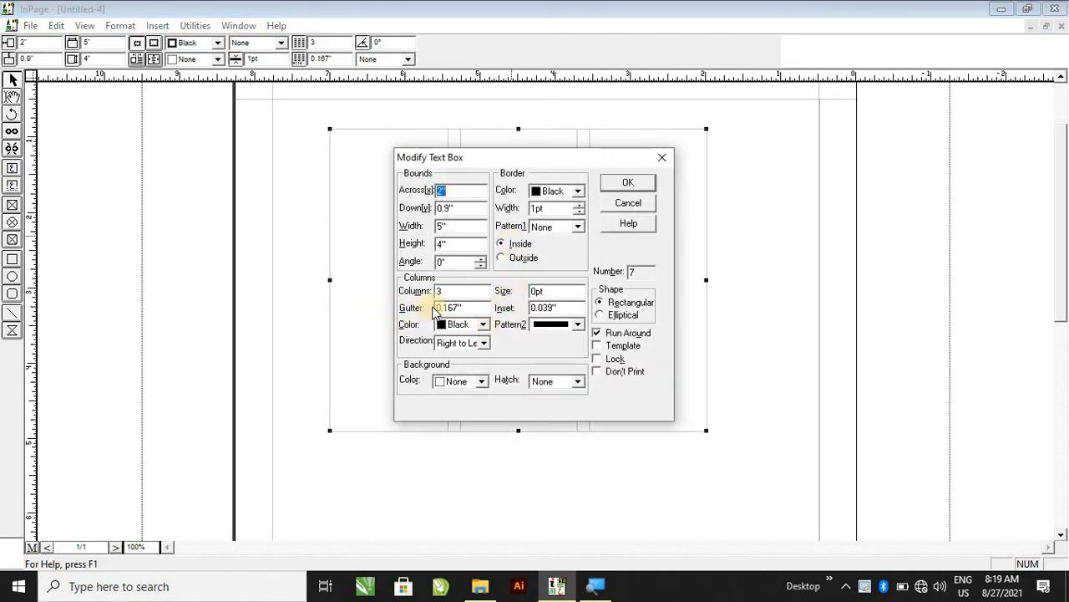
pyautogui.moveTo(557, 158); pyautogui.dragTo(935, 157)
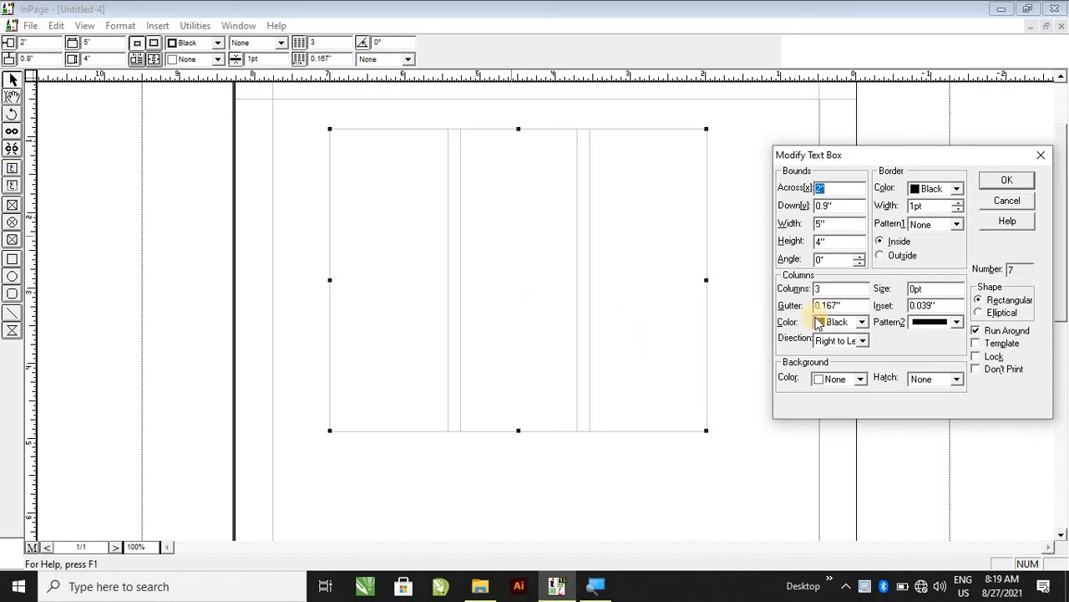
pyautogui.moveTo(815, 306); pyautogui.dragTo(842, 309)
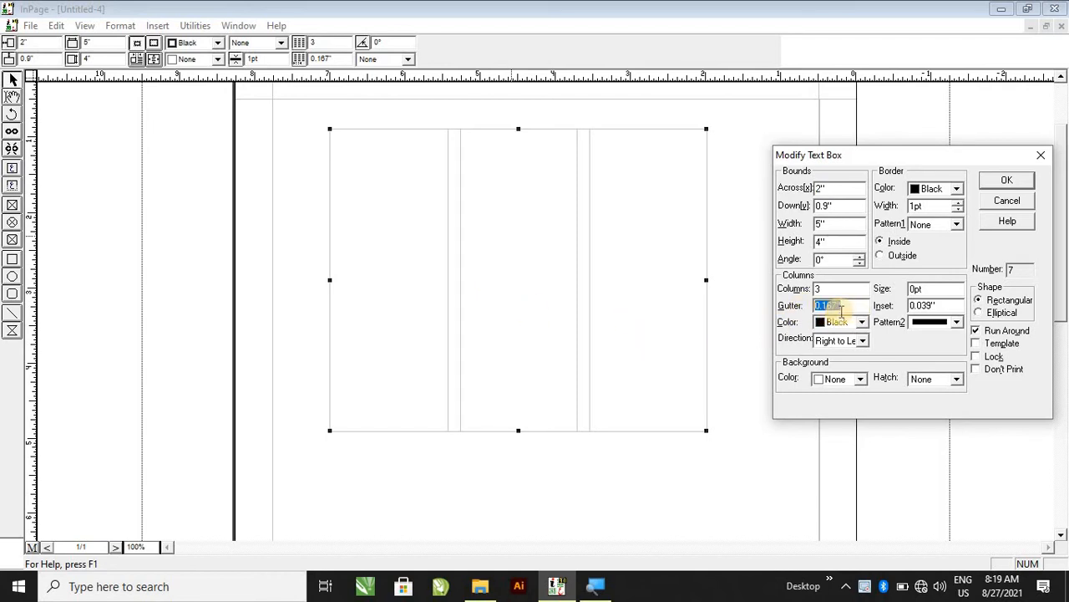
pyautogui.write('1')
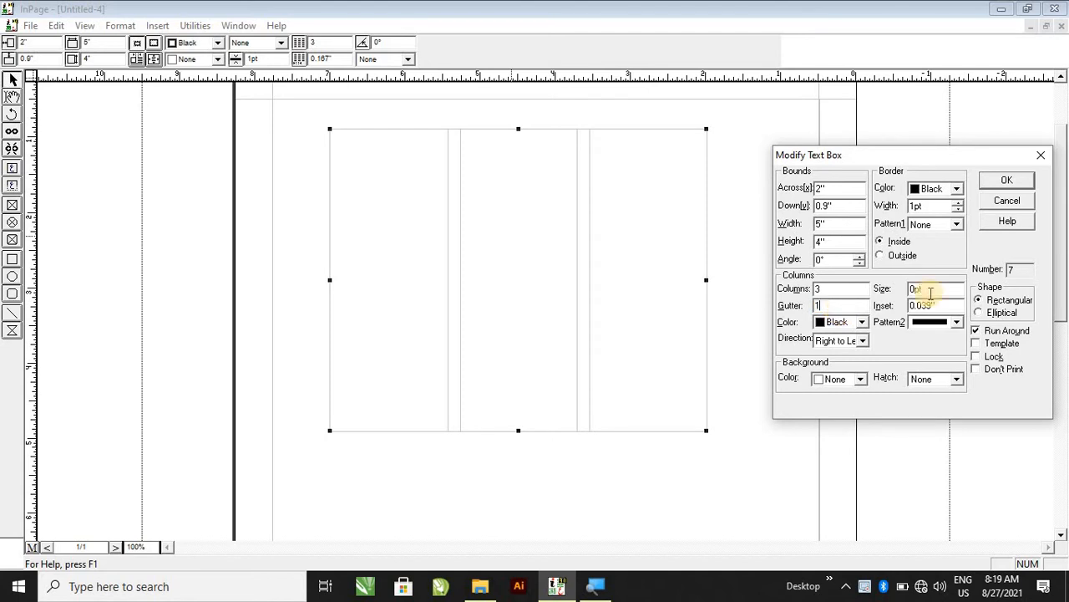
pyautogui.click(1006, 181)
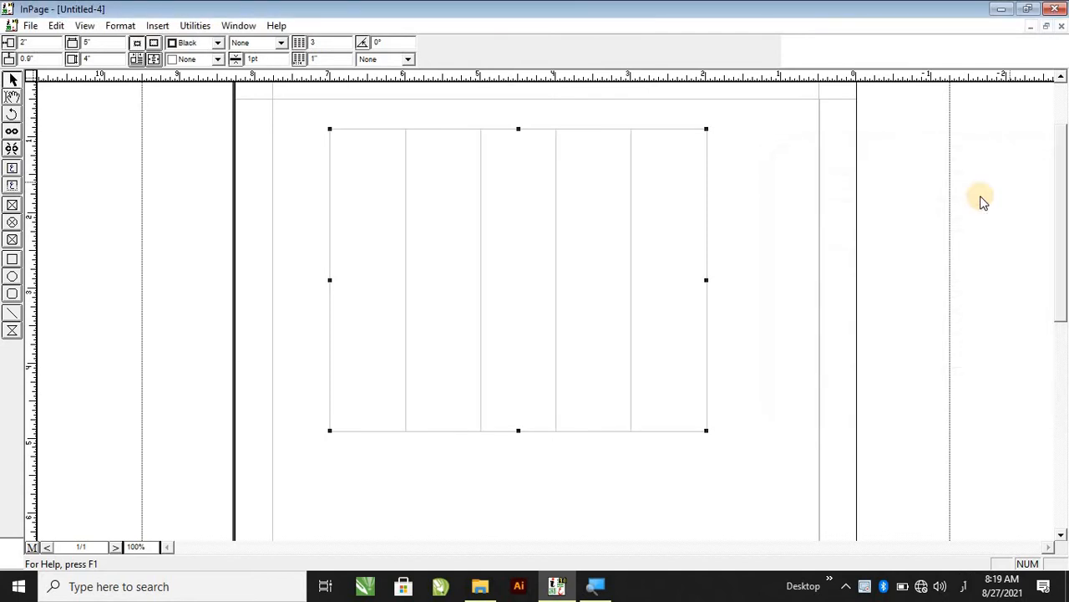
# Open the text box's settings and set the column gutter to 0.3 inch.
pyautogui.doubleClick(654, 243)
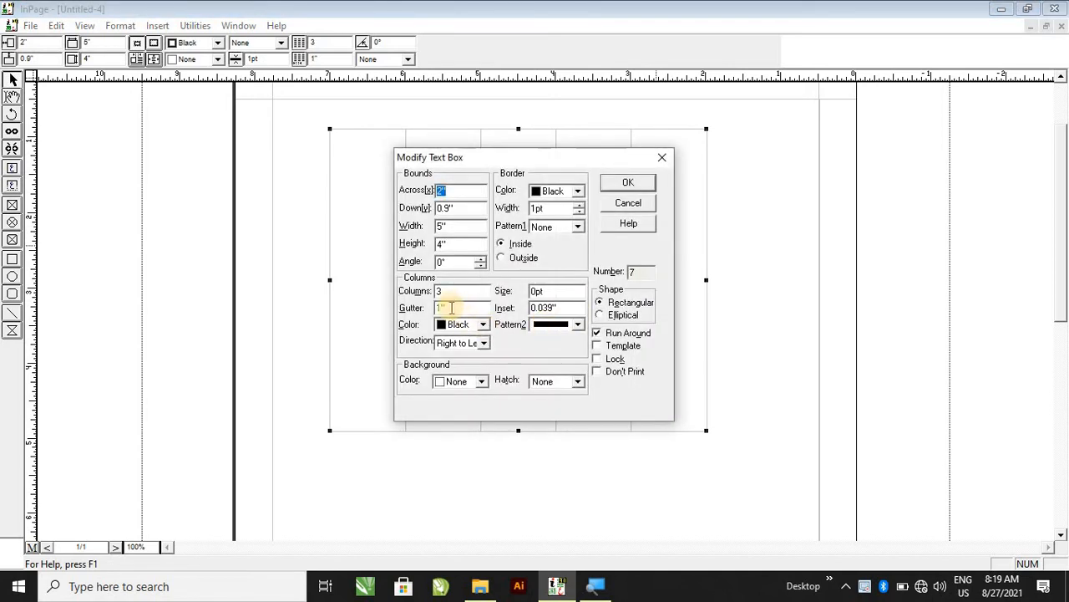
pyautogui.doubleClick(443, 307)
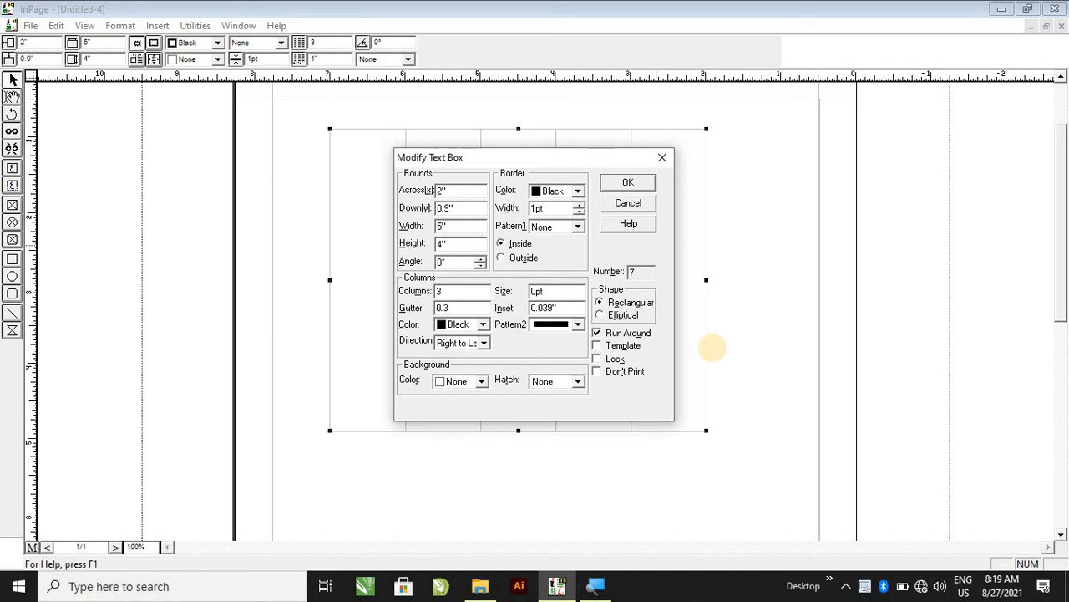
pyautogui.moveTo(628, 158); pyautogui.dragTo(890, 160)
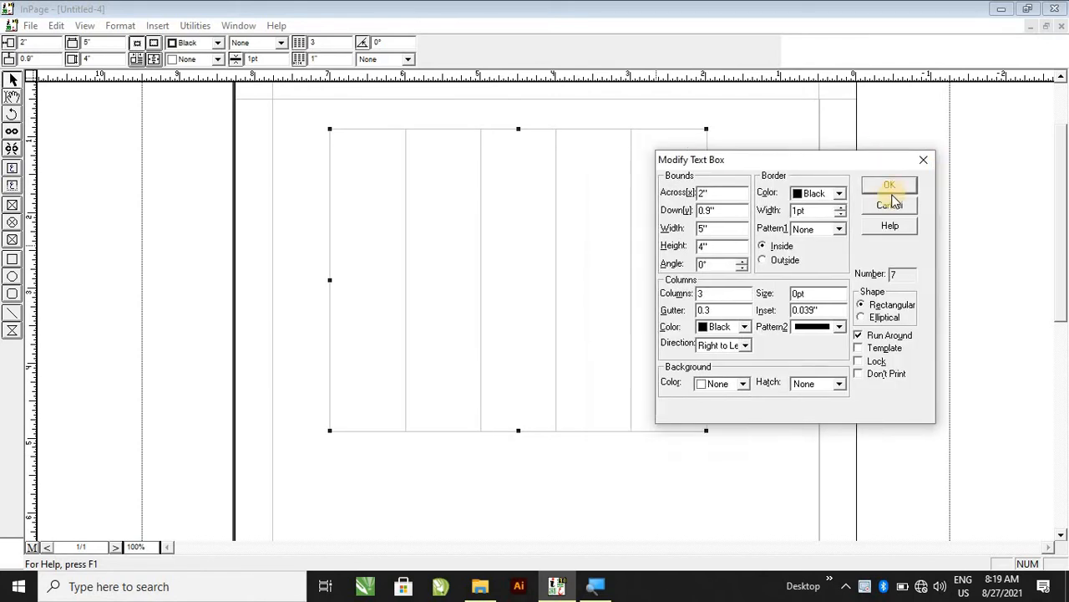
pyautogui.click(887, 185)
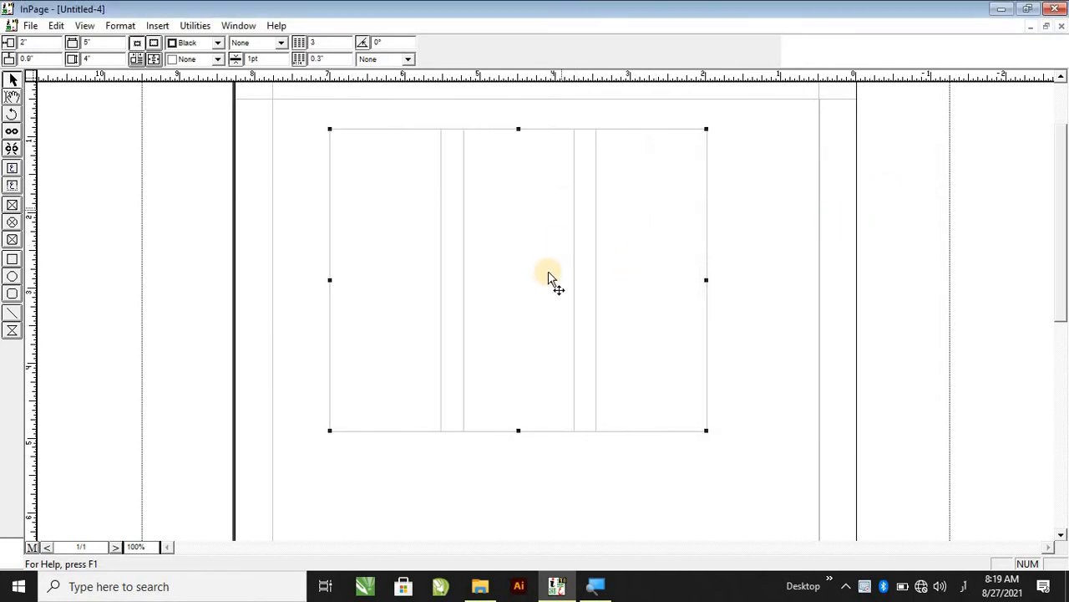
# Open the text box's settings and set the column gutter to 0.1 inch.
pyautogui.doubleClick(627, 351)
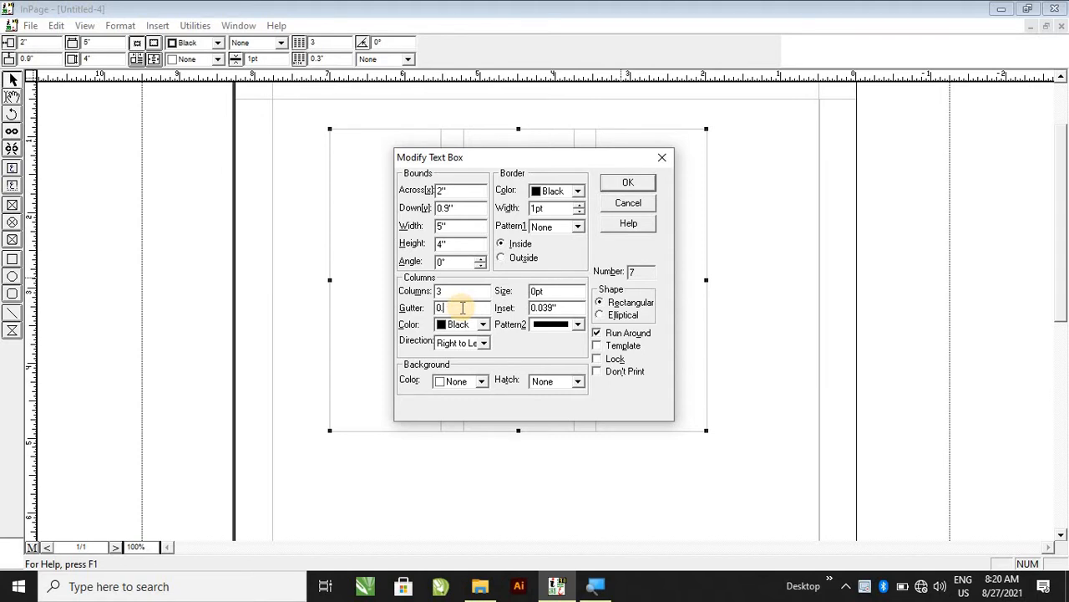
pyautogui.click(458, 309)
pyautogui.write('0.1')
pyautogui.click(629, 182)
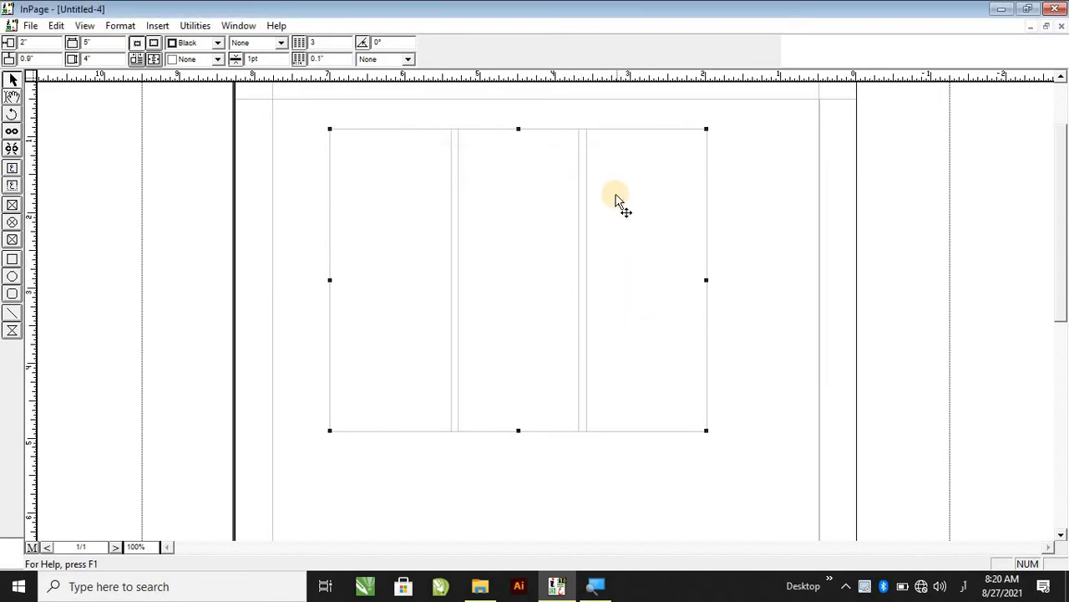
# Open the text box's settings and set the column rule colour to Red.
pyautogui.doubleClick(622, 249)
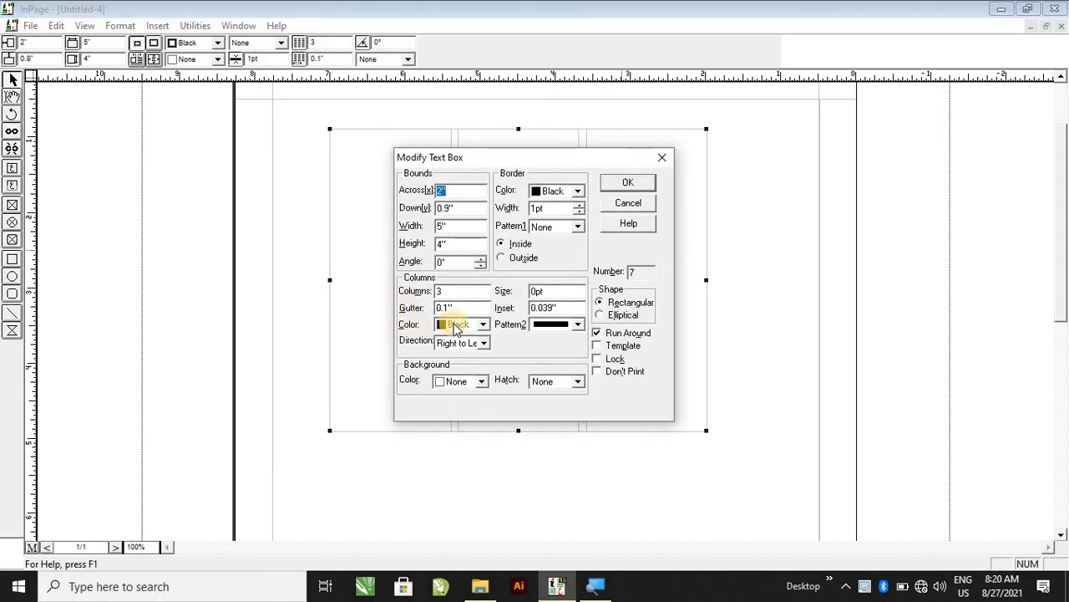
pyautogui.moveTo(548, 152); pyautogui.dragTo(805, 159)
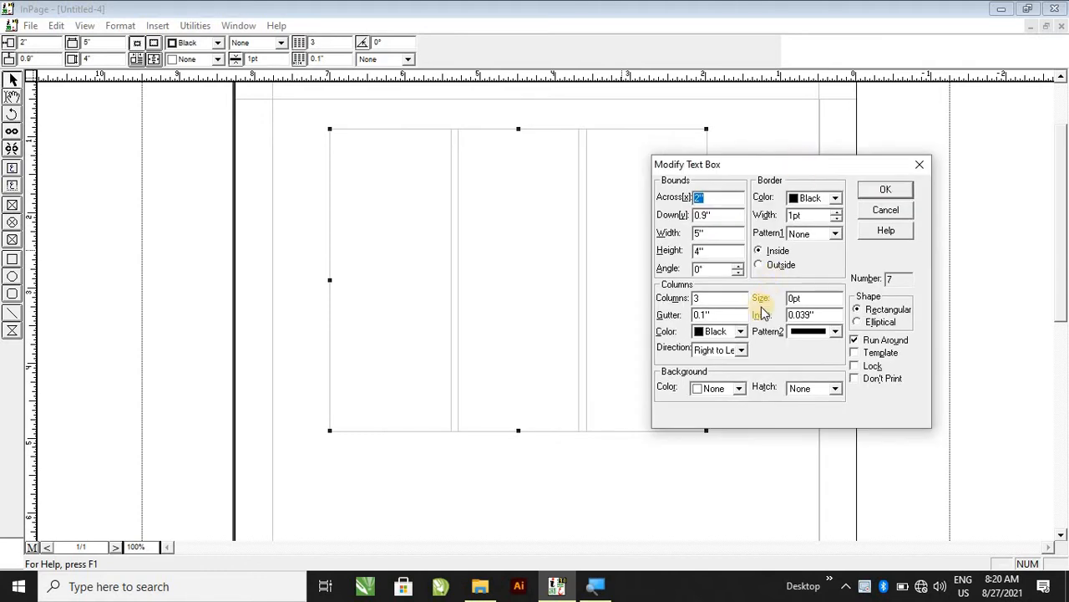
pyautogui.click(745, 333)
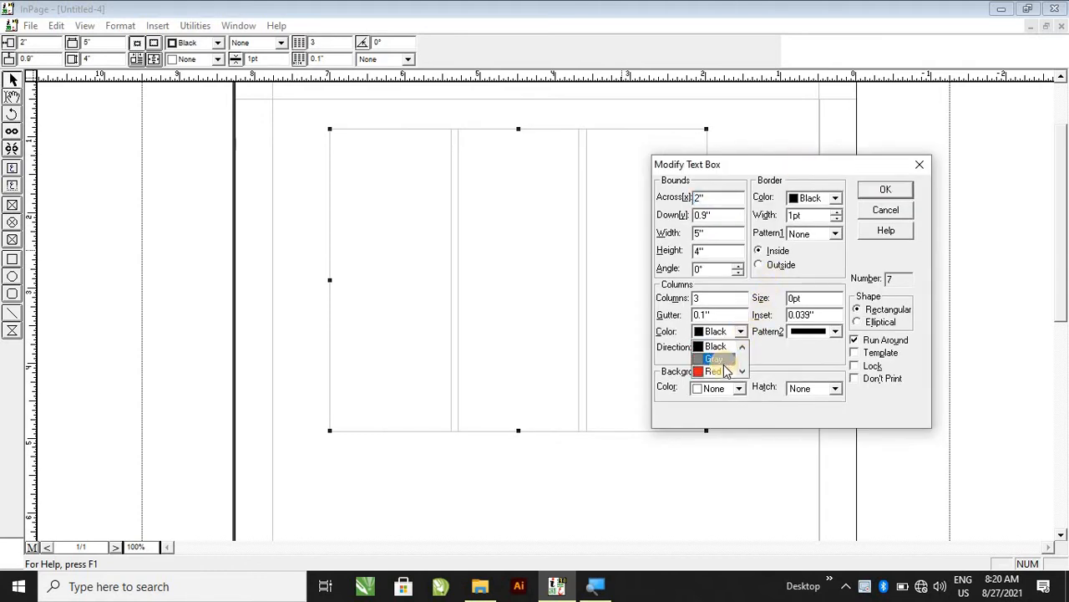
pyautogui.click(721, 371)
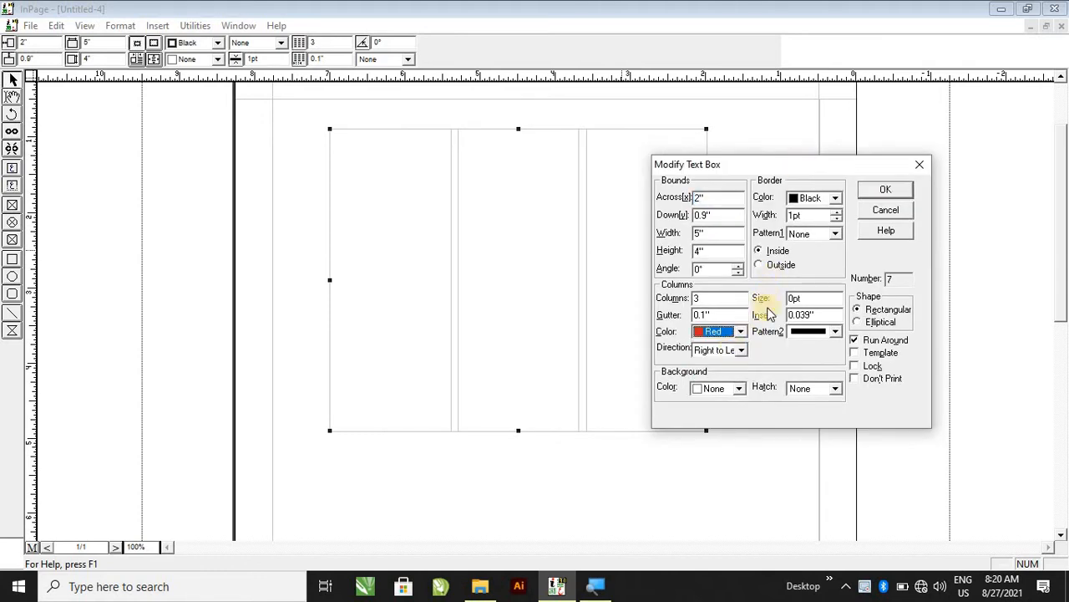
pyautogui.click(886, 192)
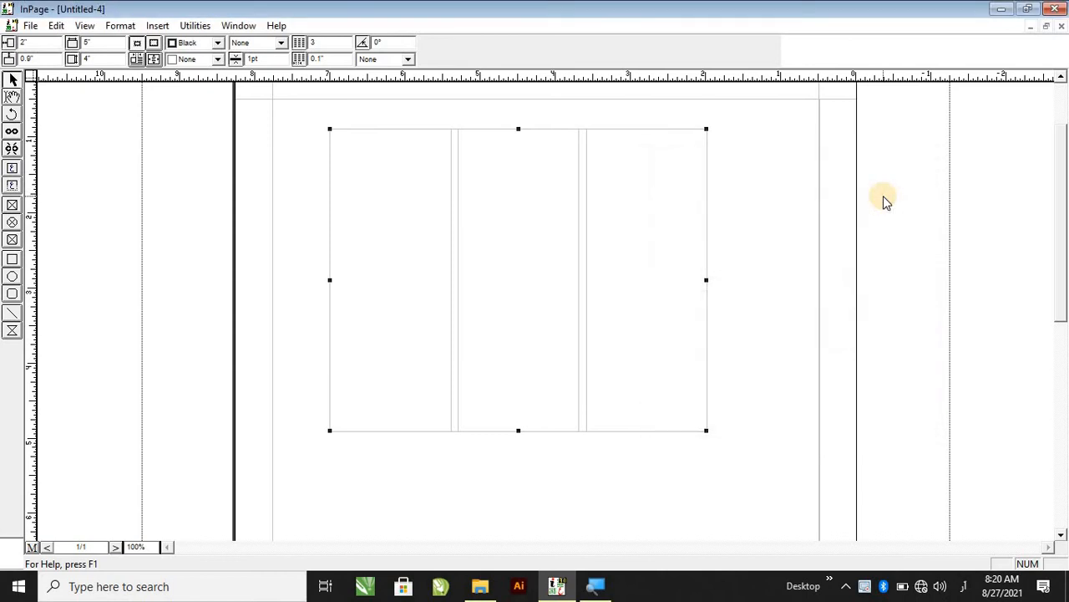
# Open the text box's settings and set its background colour to Gray.
pyautogui.doubleClick(634, 305)
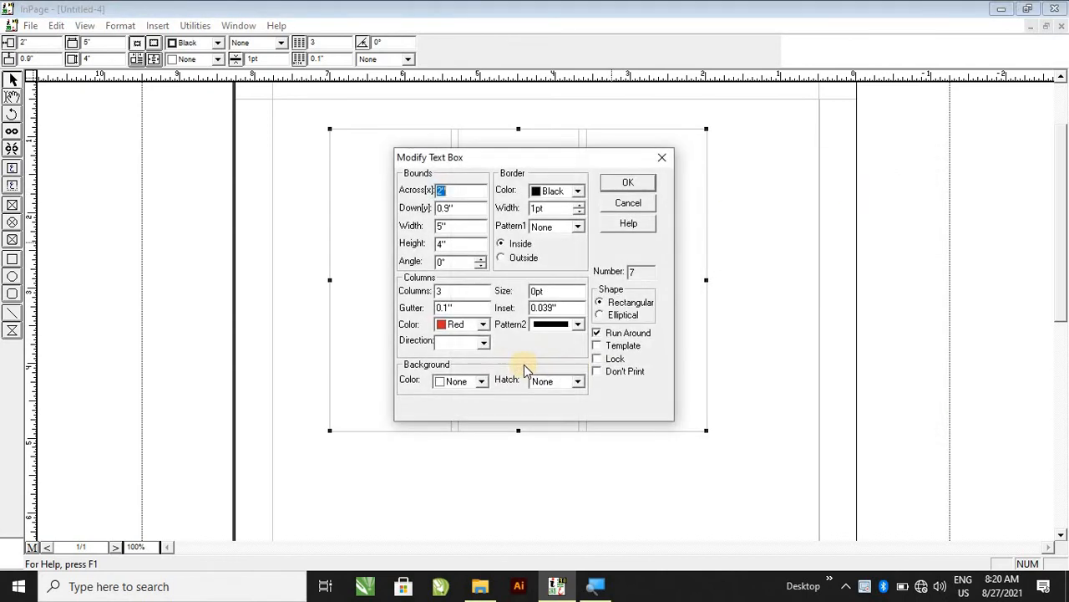
pyautogui.click(484, 342)
pyautogui.click(487, 343)
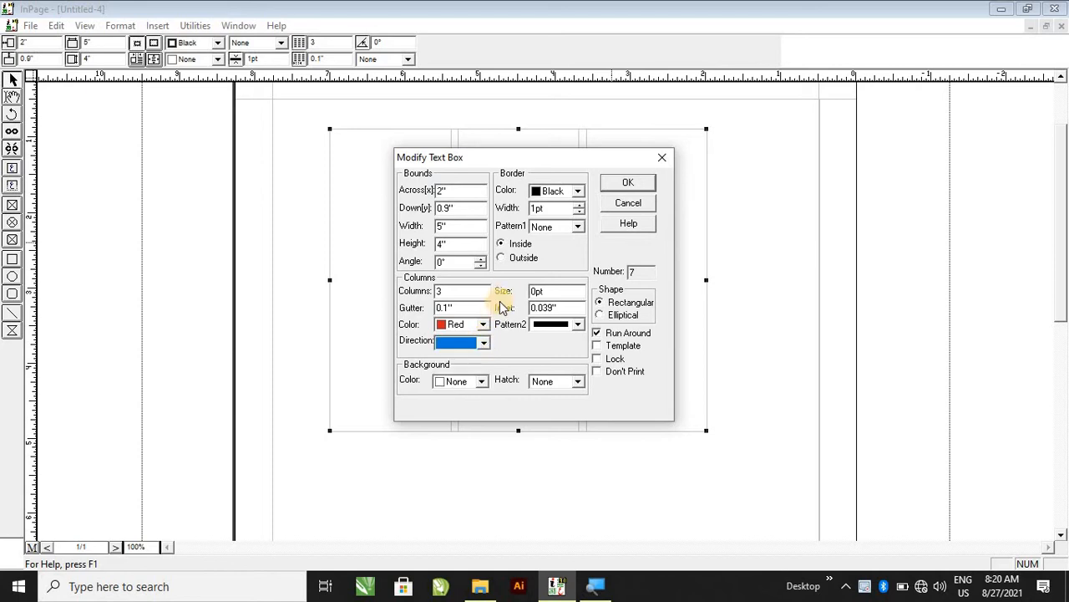
pyautogui.moveTo(512, 161); pyautogui.dragTo(588, 150)
pyautogui.moveTo(840, 127); pyautogui.dragTo(840, 127)
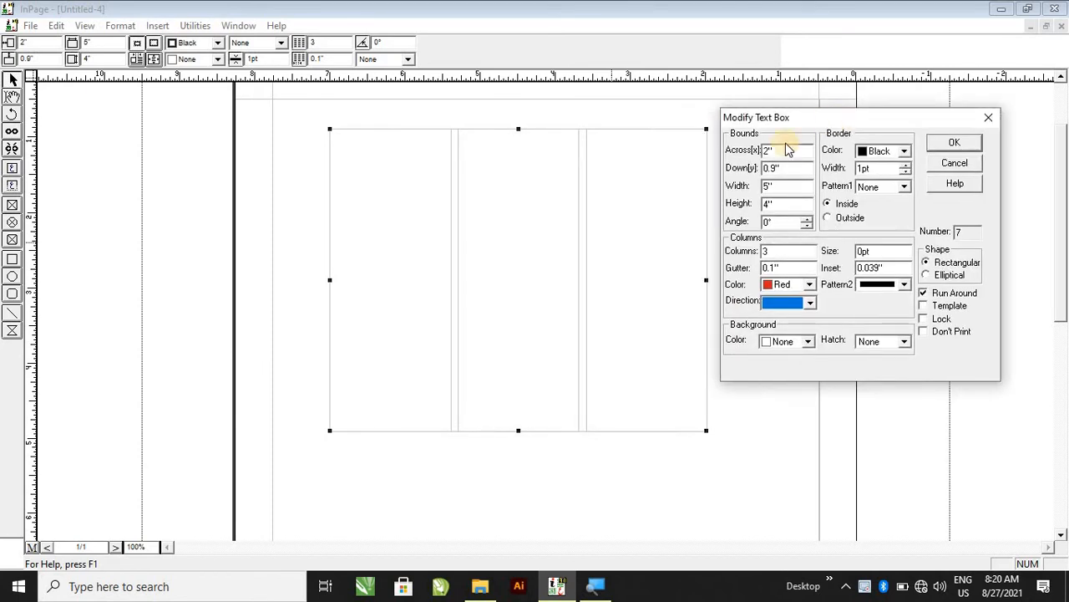
pyautogui.click(782, 345)
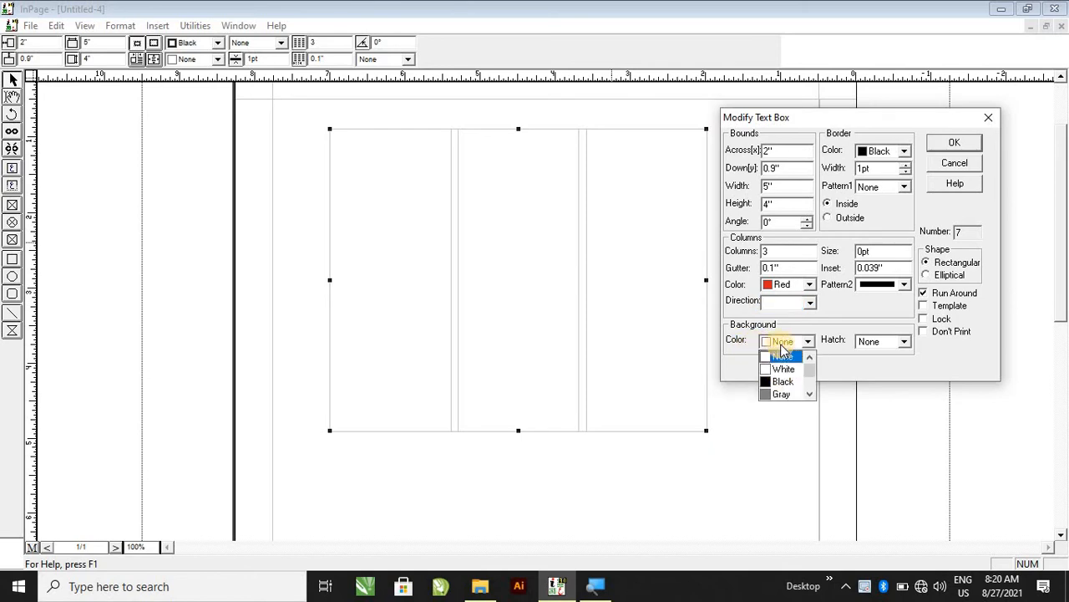
pyautogui.click(784, 396)
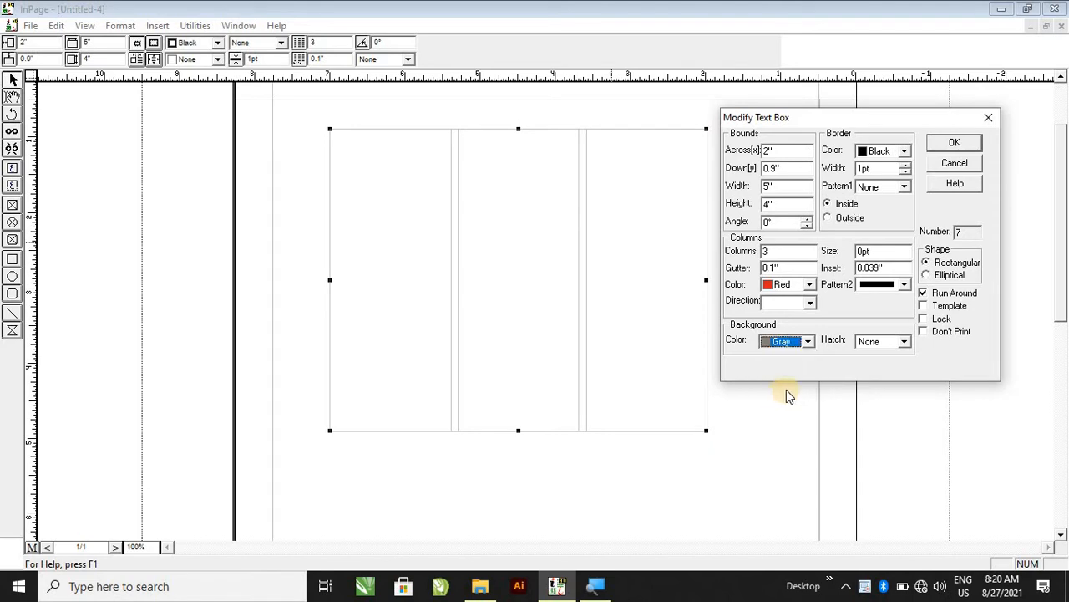
pyautogui.click(952, 144)
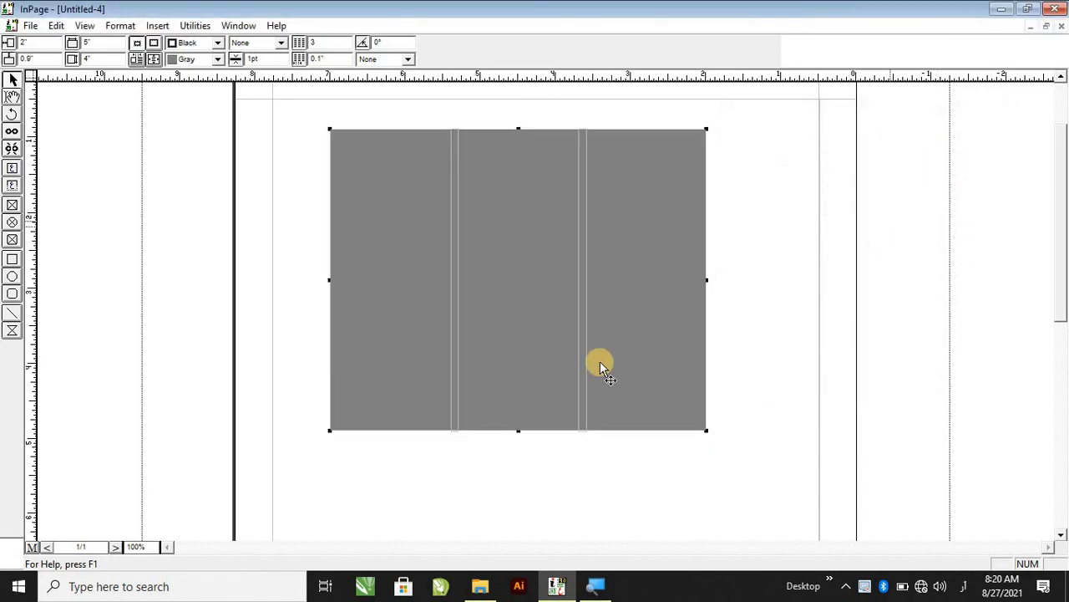
# Open the text box's settings and set its background colour to None.
pyautogui.doubleClick(630, 360)
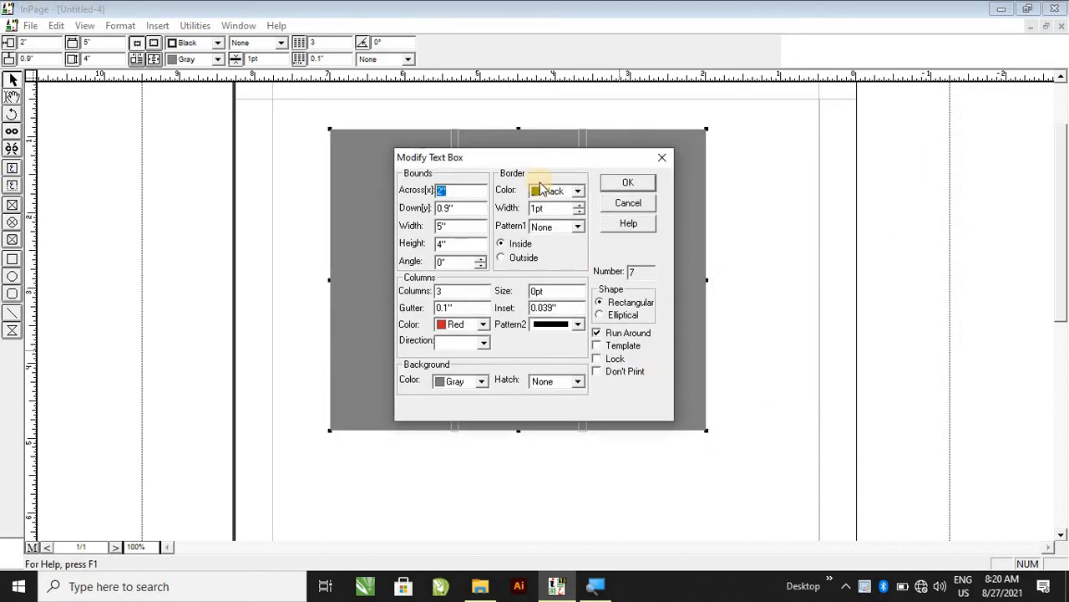
pyautogui.moveTo(536, 157); pyautogui.dragTo(906, 119)
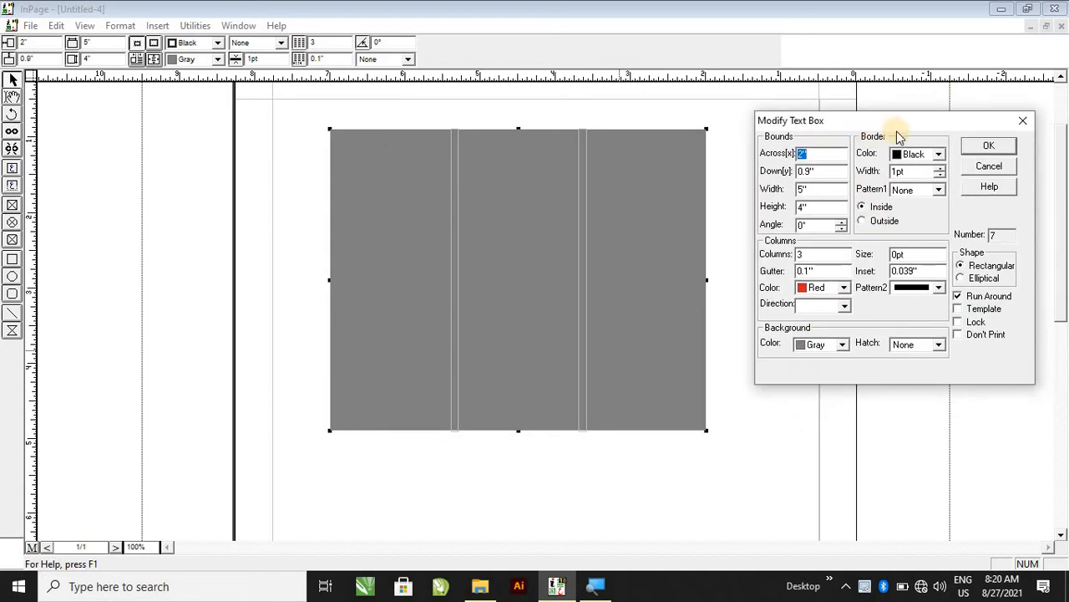
pyautogui.click(821, 347)
pyautogui.click(817, 358)
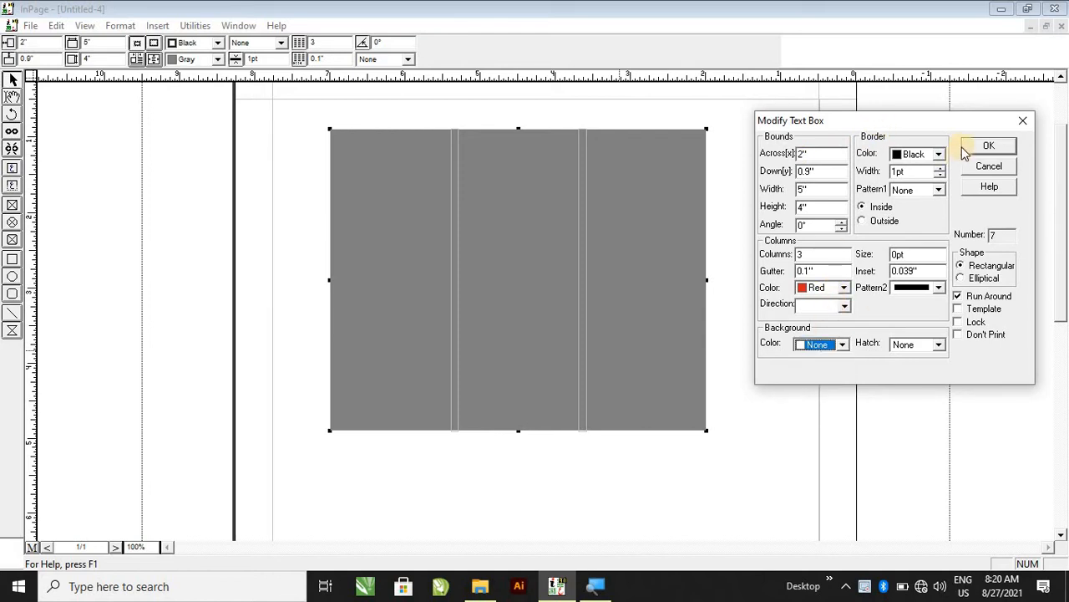
pyautogui.click(986, 147)
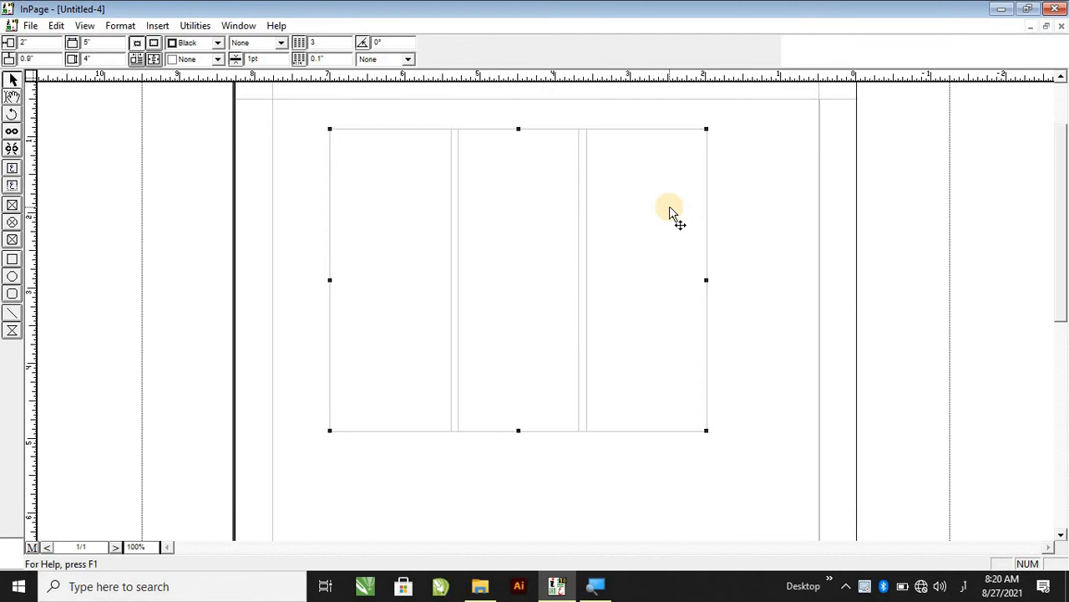
# Open the text box's settings and set the border colour to Red.
pyautogui.doubleClick(669, 205)
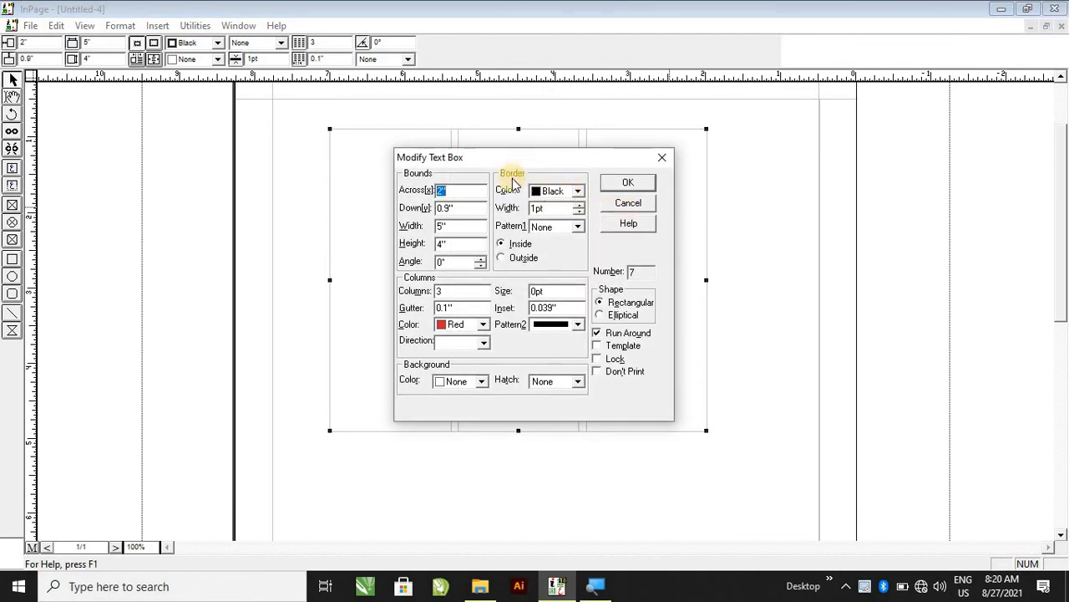
pyautogui.click(552, 191)
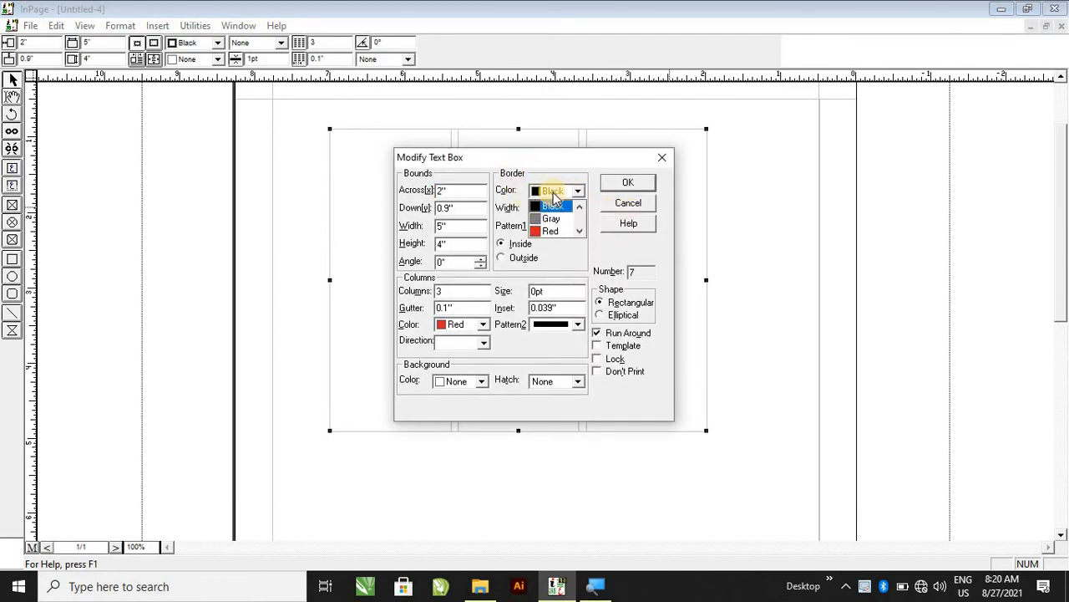
pyautogui.click(553, 192)
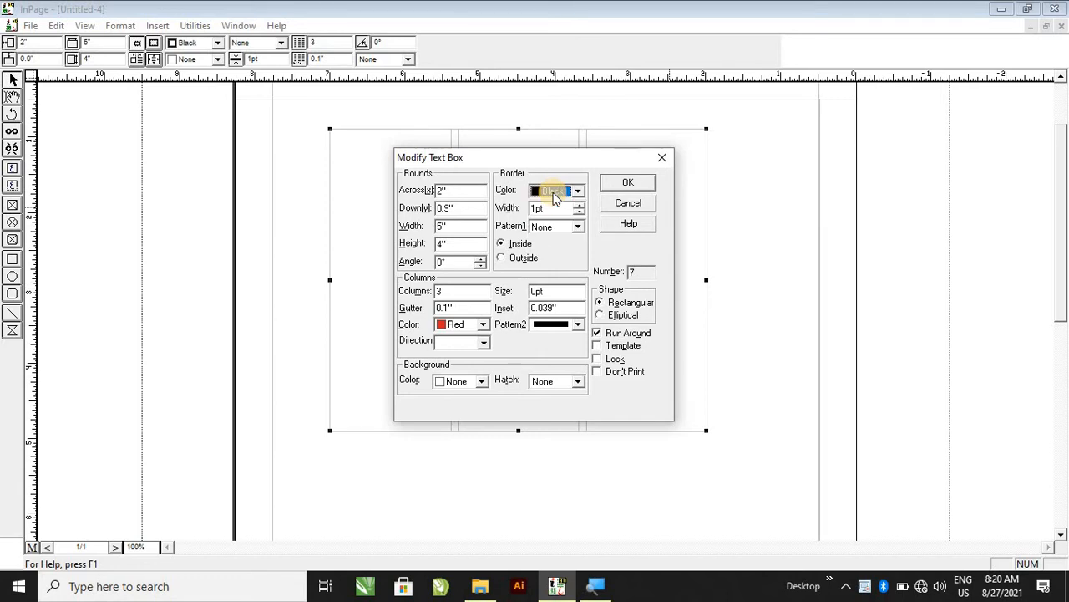
pyautogui.moveTo(511, 164); pyautogui.dragTo(927, 136)
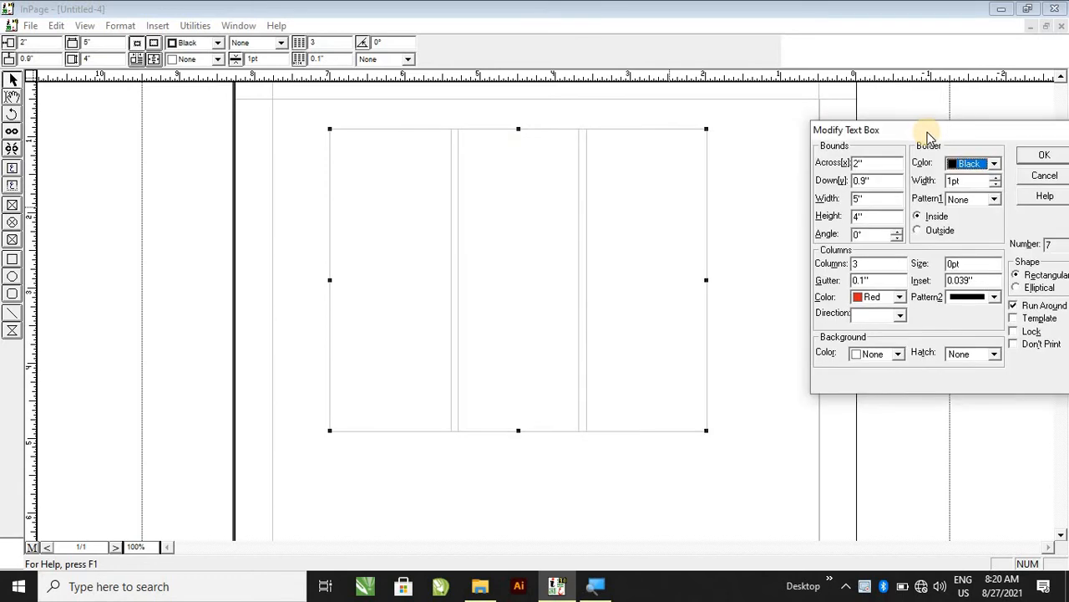
pyautogui.click(990, 165)
pyautogui.click(956, 205)
pyautogui.click(1042, 155)
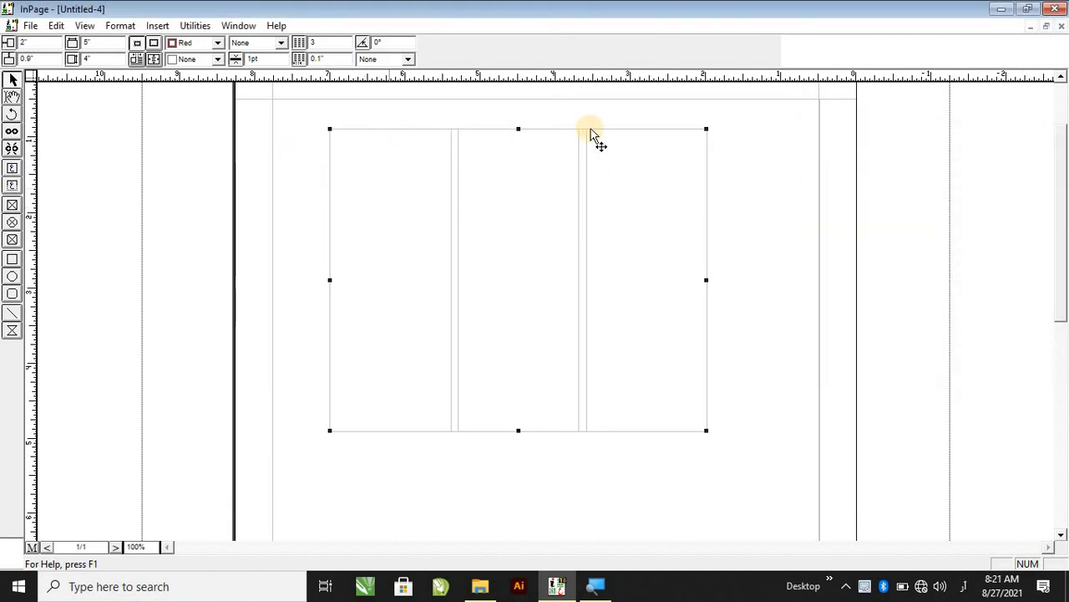
# Open the text box's settings and set the border width to 3 pt.
pyautogui.doubleClick(692, 154)
pyautogui.doubleClick(539, 208)
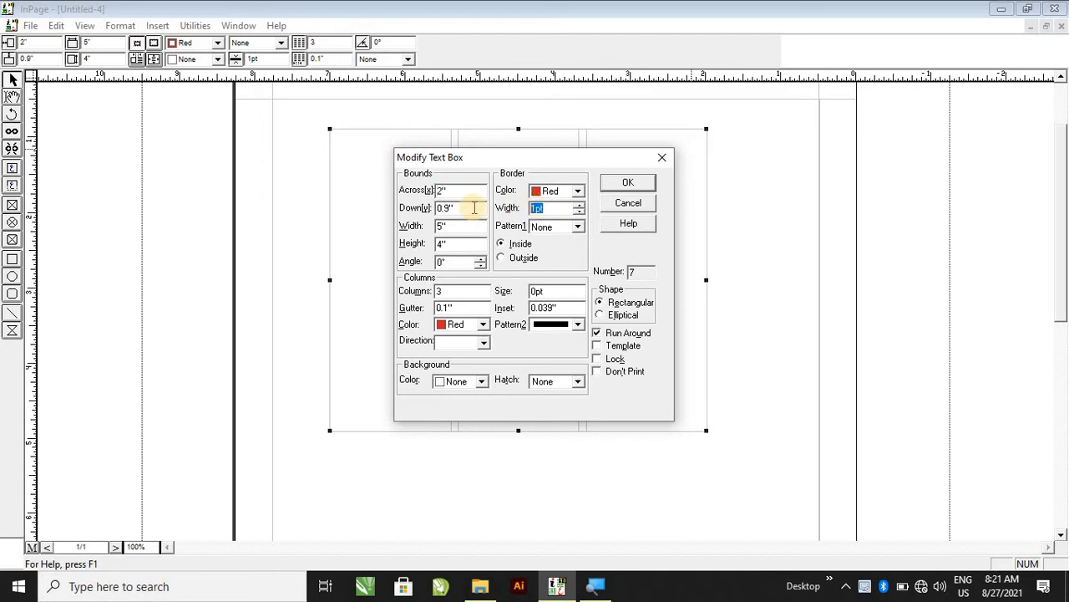
pyautogui.click(622, 185)
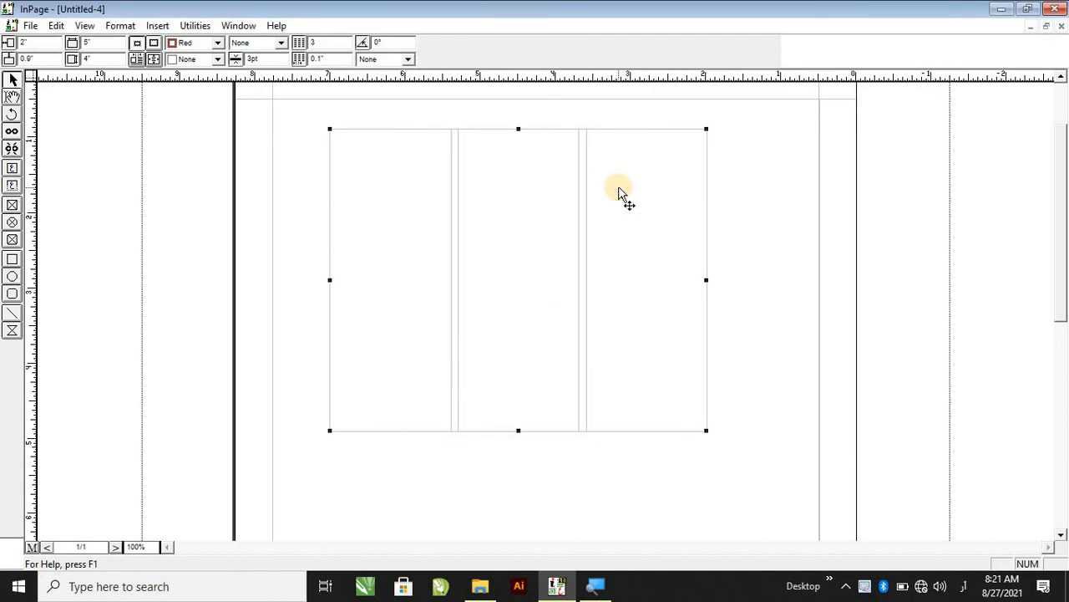
# Open the text box's settings and set the border pattern to a solid line.
pyautogui.doubleClick(558, 216)
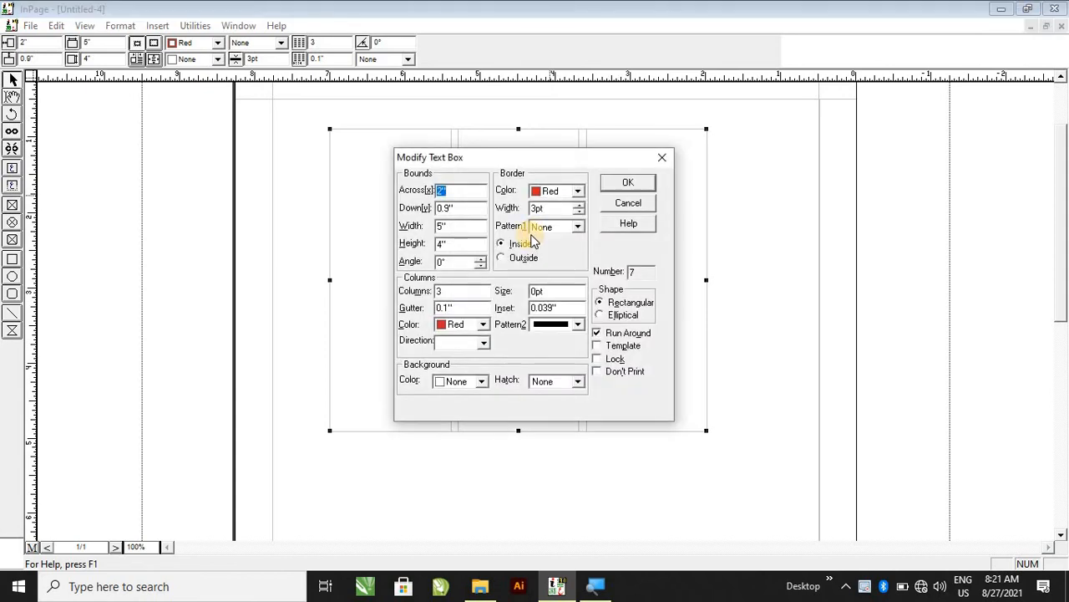
pyautogui.click(559, 226)
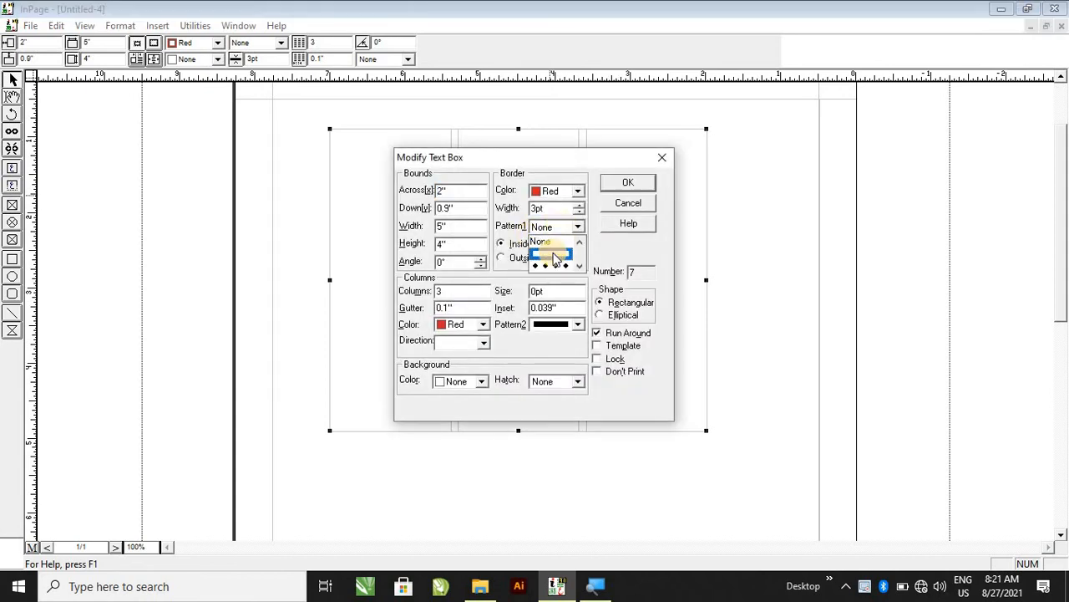
pyautogui.click(553, 254)
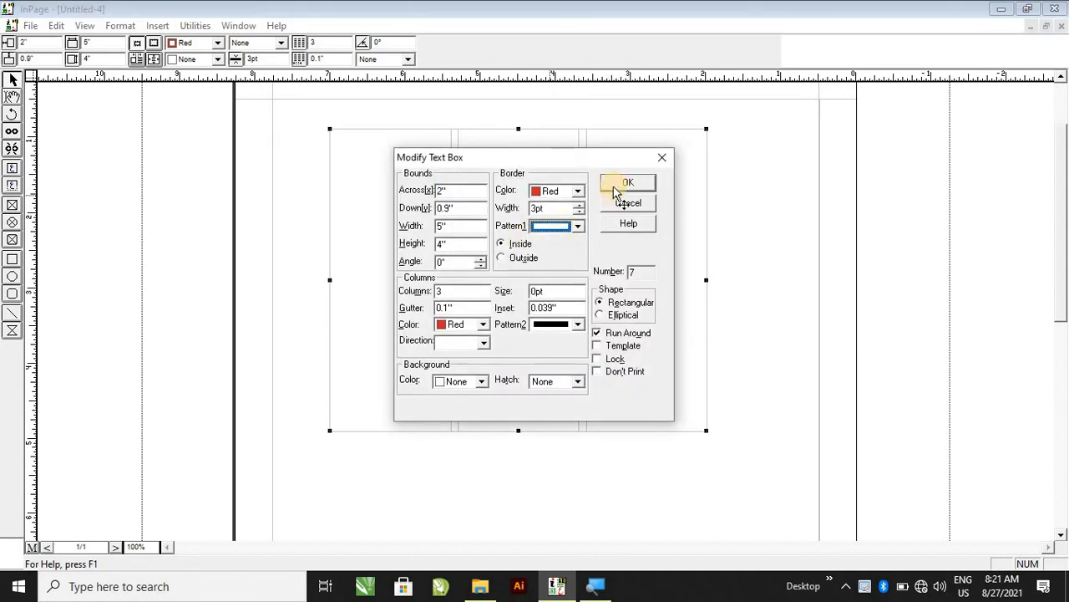
pyautogui.click(615, 184)
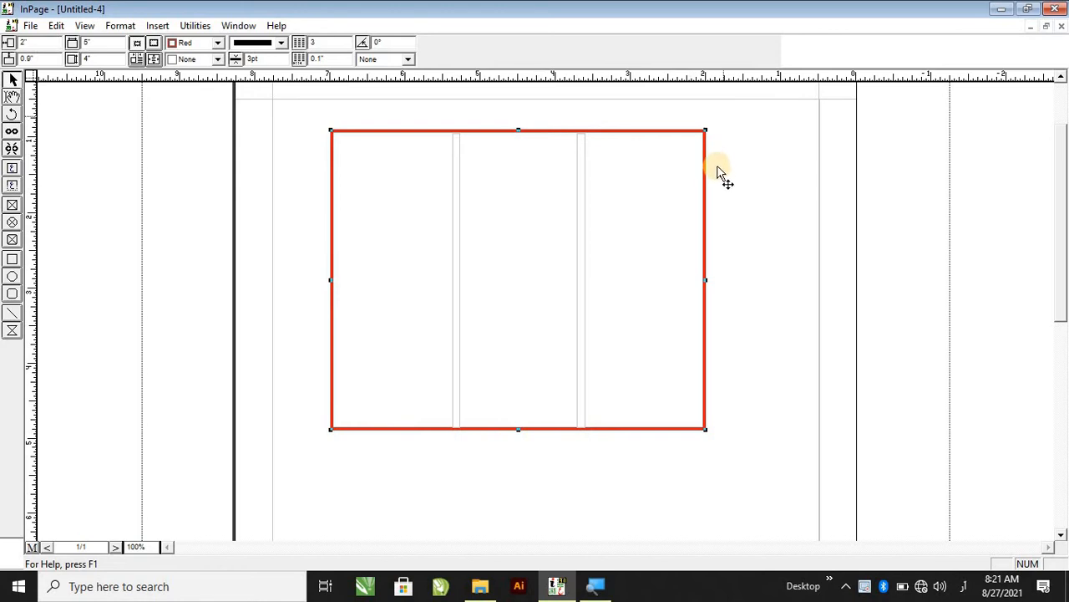
# Open the text box's settings and change the border colour to Black.
pyautogui.doubleClick(677, 282)
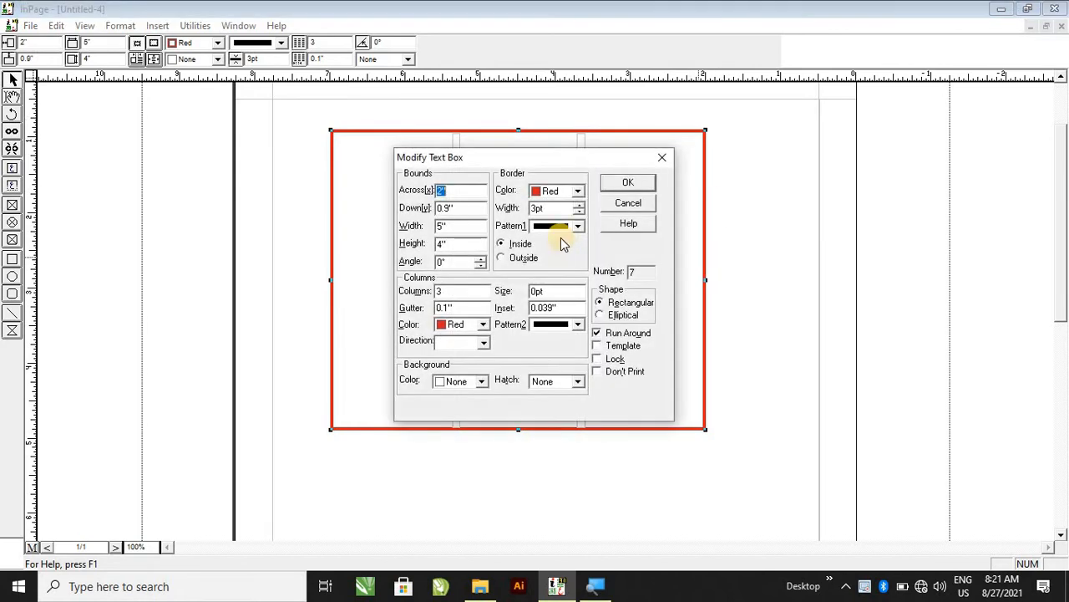
pyautogui.click(564, 192)
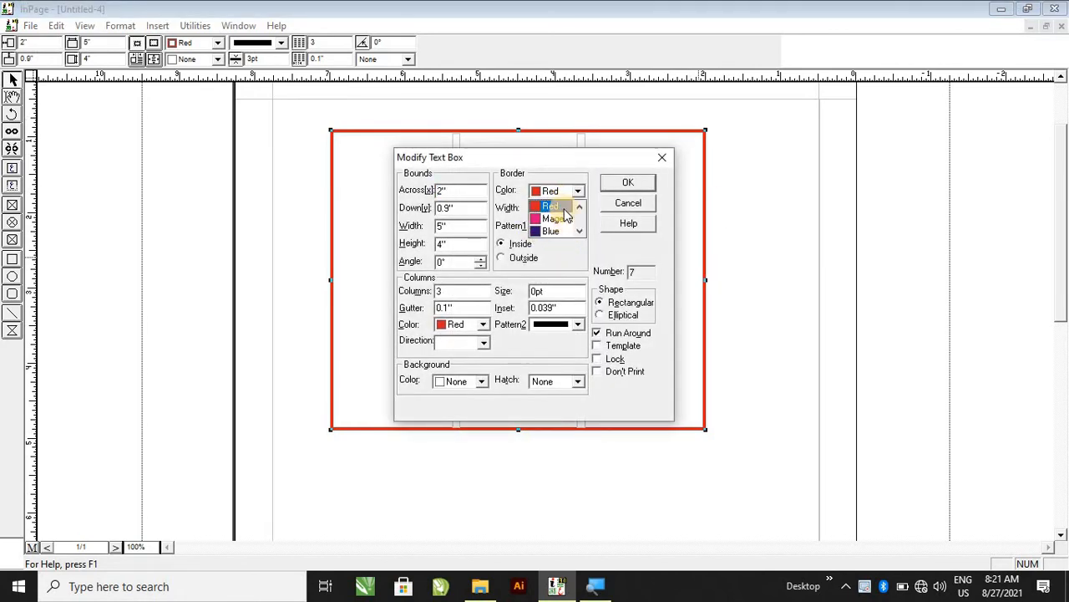
pyautogui.scroll(-3, 568, 224)
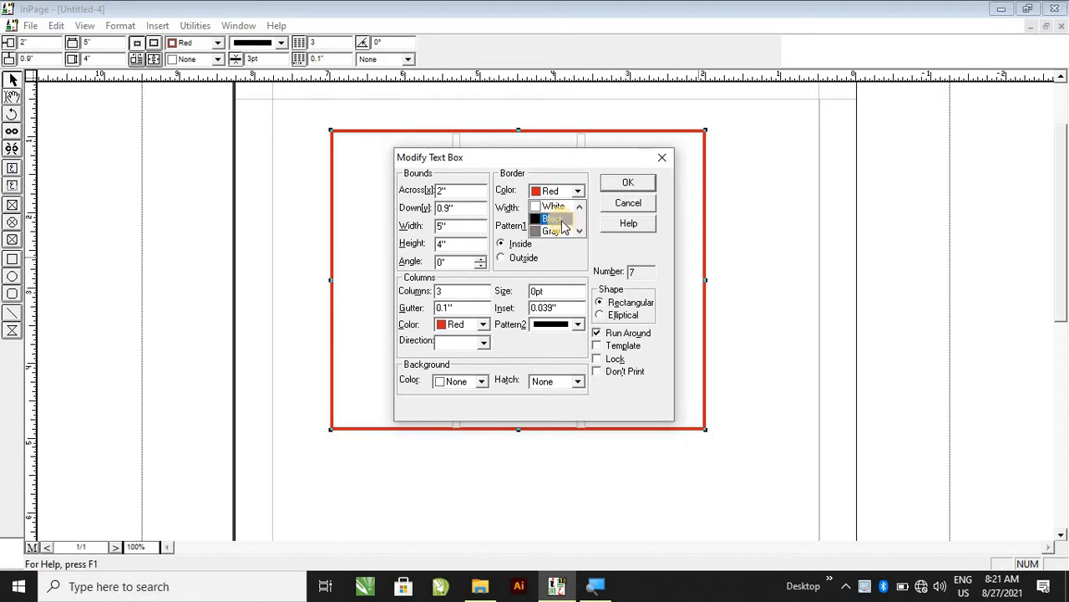
pyautogui.click(560, 216)
pyautogui.click(621, 185)
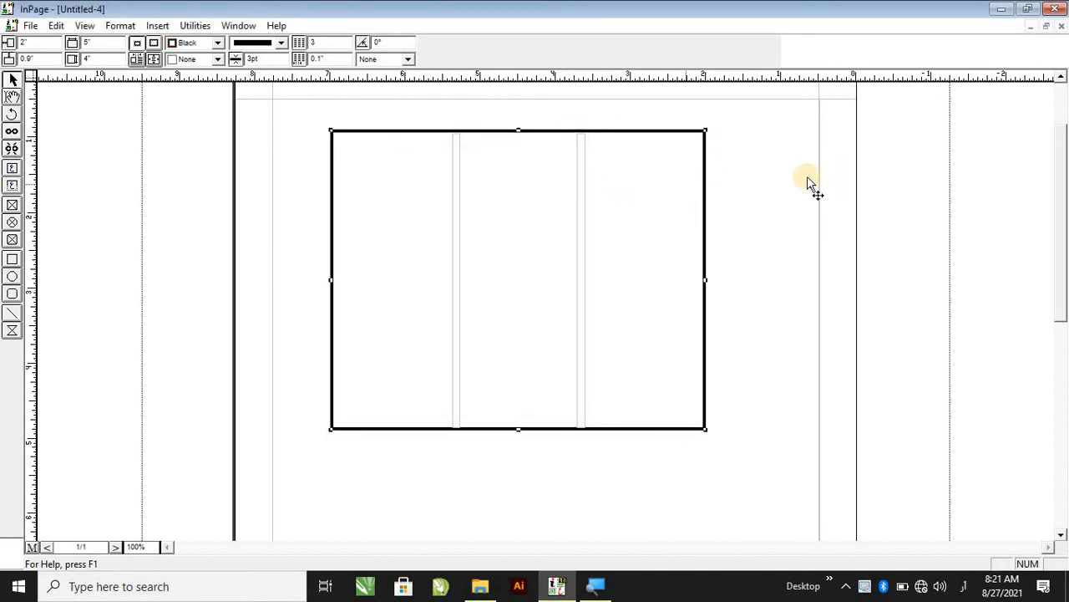
# Open the text box's settings and set the border width to 2 pt.
pyautogui.doubleClick(611, 184)
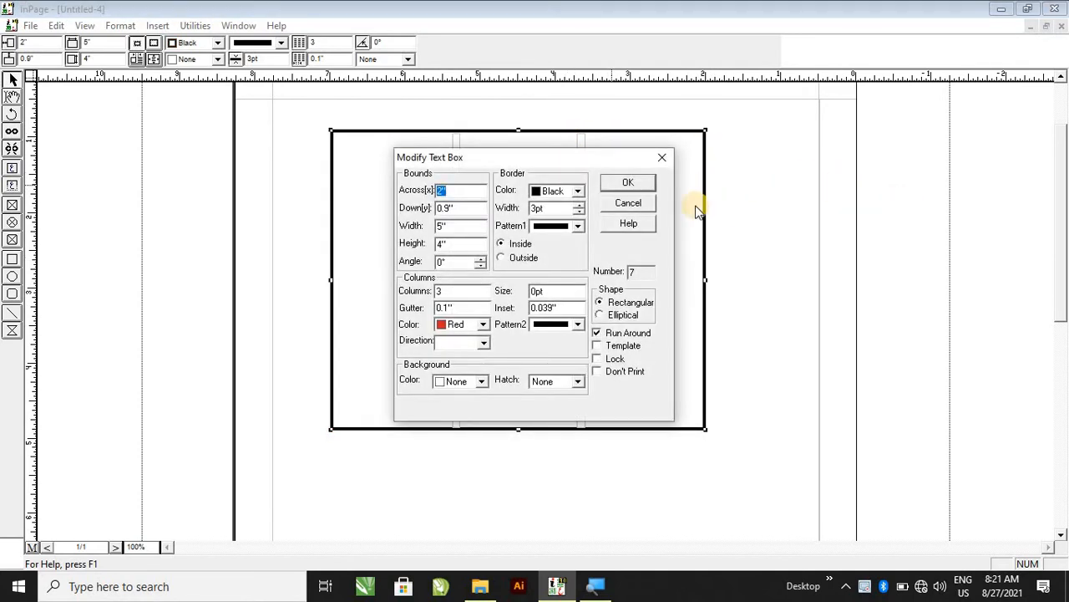
pyautogui.doubleClick(539, 208)
pyautogui.write('2')
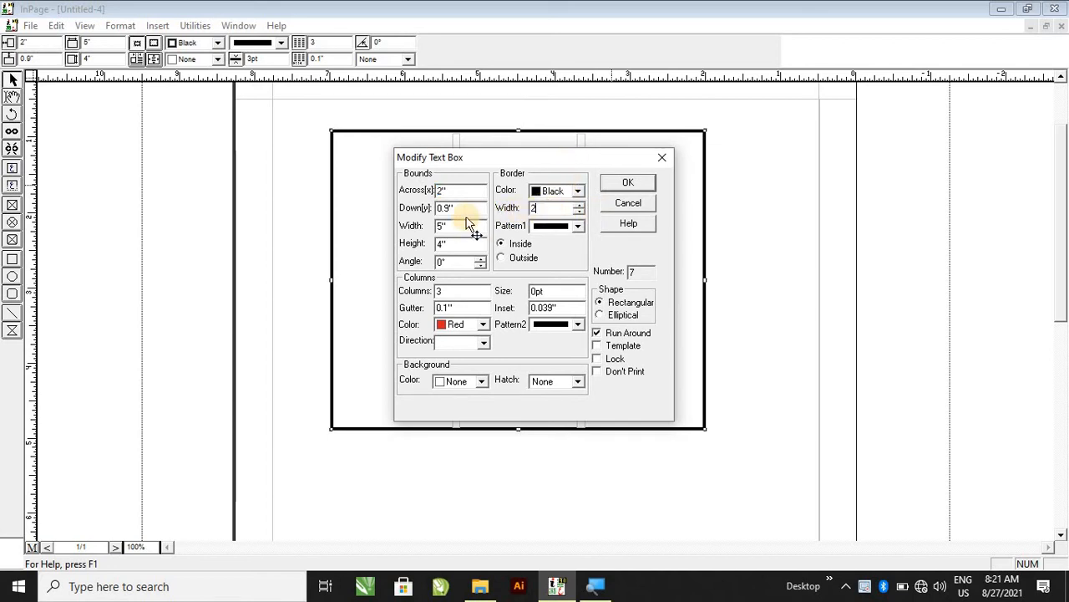
pyautogui.press('Return')
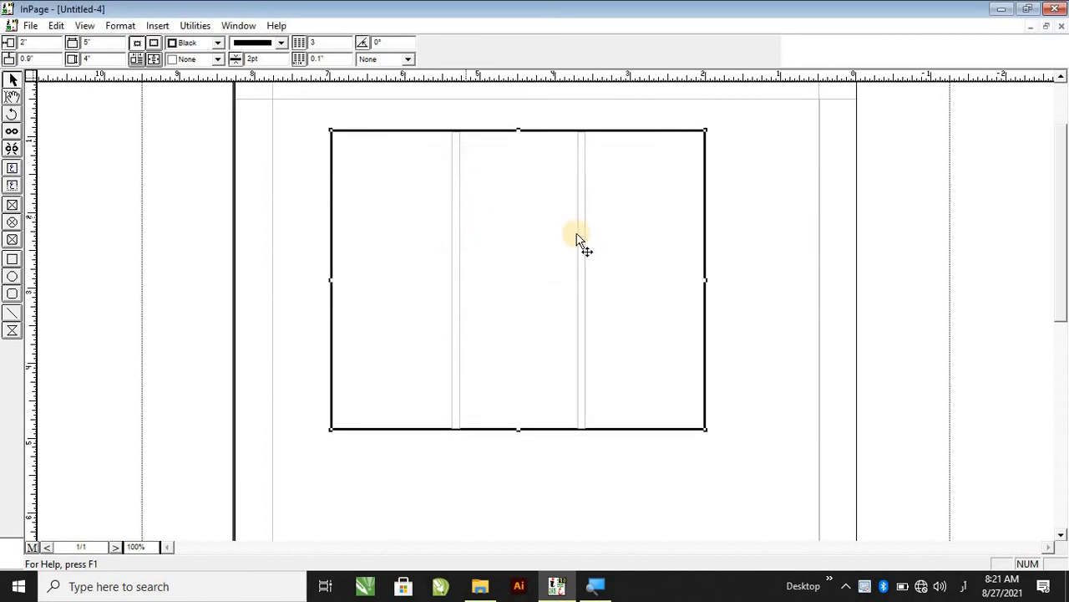
# Open the text box's settings and place the border outside the box.
pyautogui.doubleClick(643, 219)
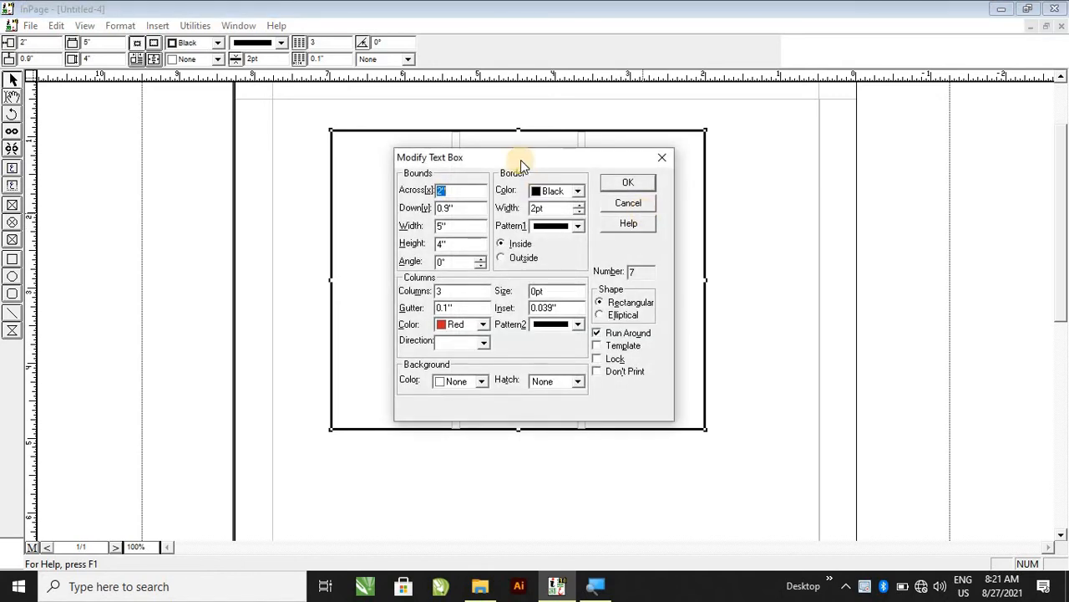
pyautogui.moveTo(521, 160); pyautogui.dragTo(878, 159)
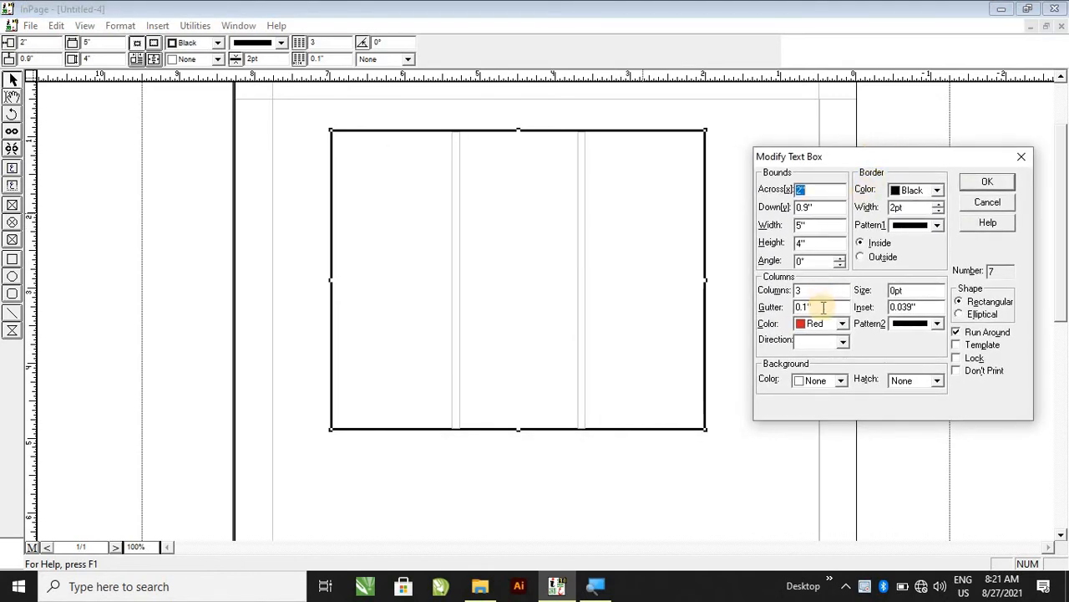
pyautogui.click(864, 257)
pyautogui.click(988, 182)
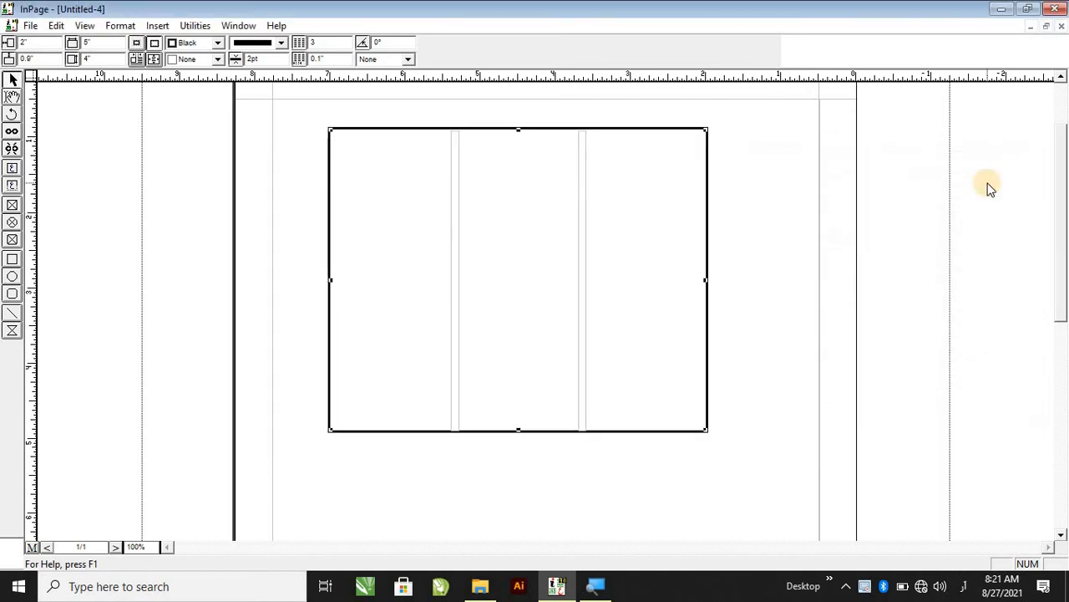
# Open the text box's settings and place the border back inside the box.
pyautogui.doubleClick(661, 228)
pyautogui.click(502, 243)
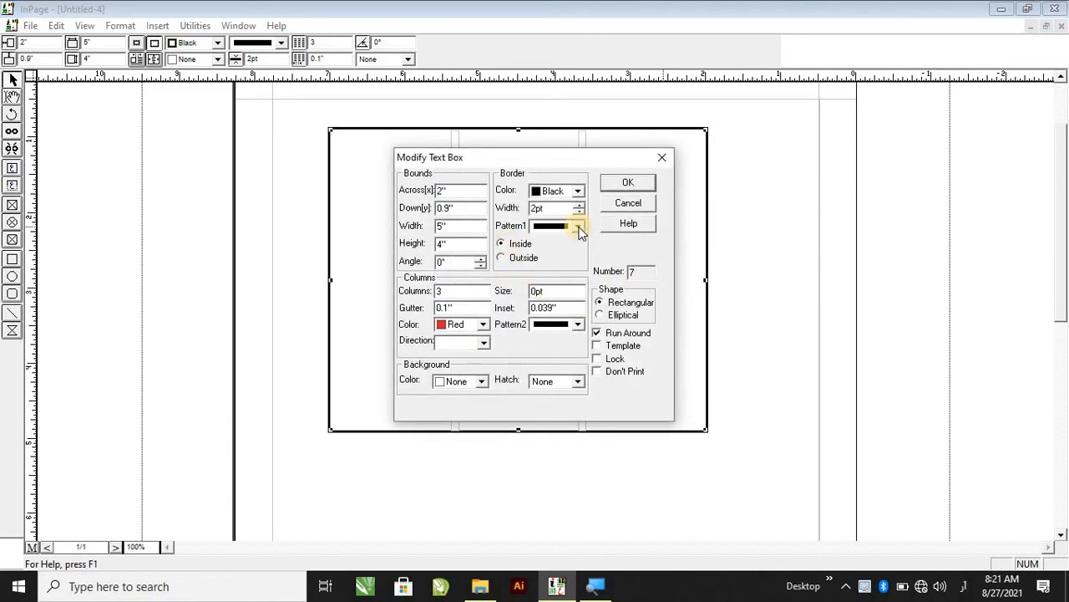
pyautogui.click(621, 185)
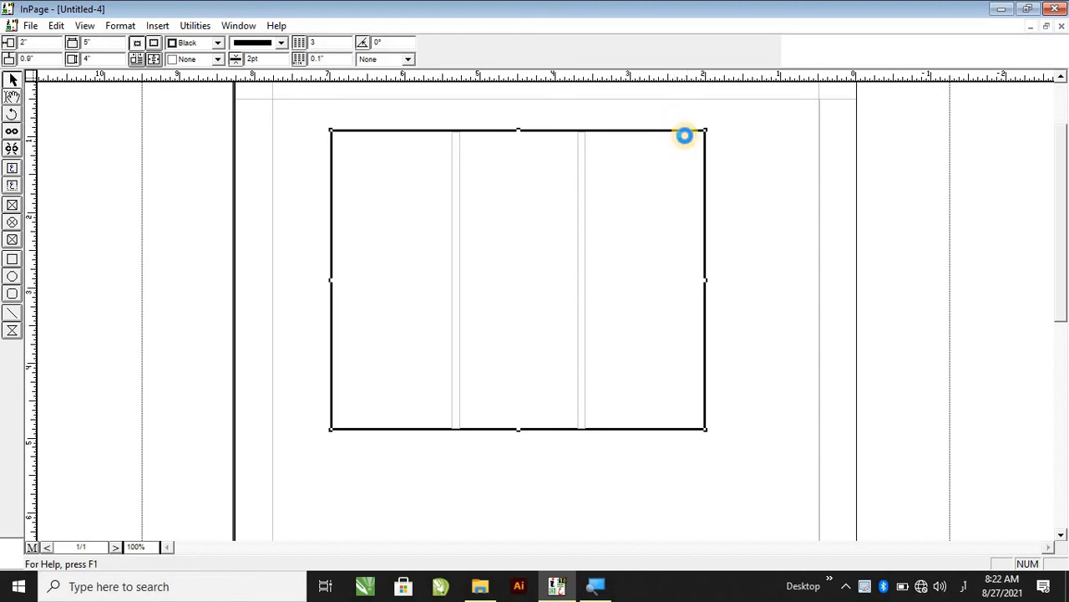
# Open the text box's settings and set the border width to 5 pt.
pyautogui.doubleClick(684, 135)
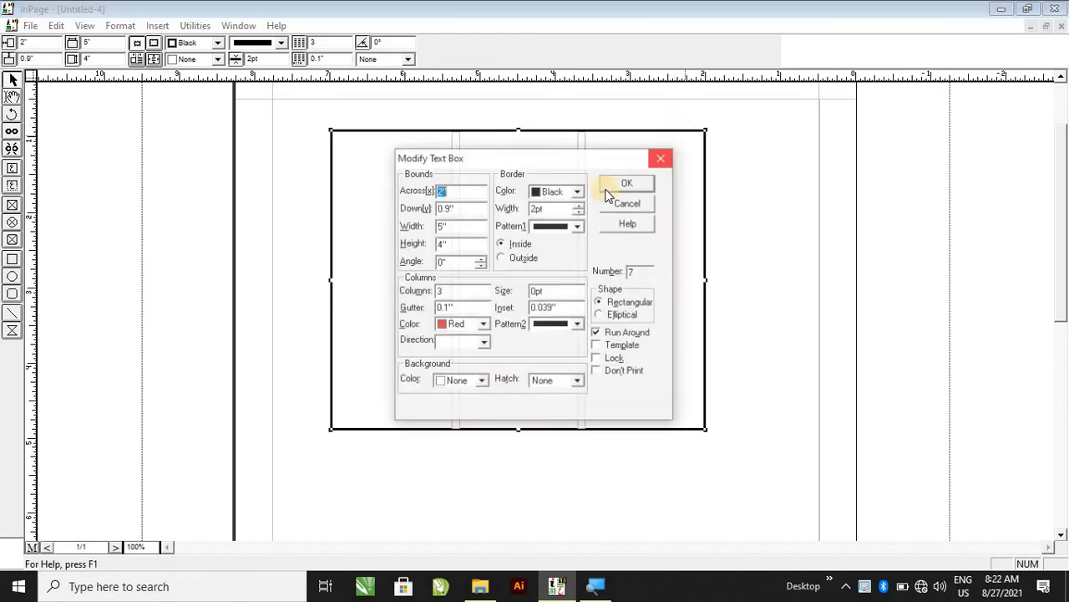
pyautogui.doubleClick(536, 208)
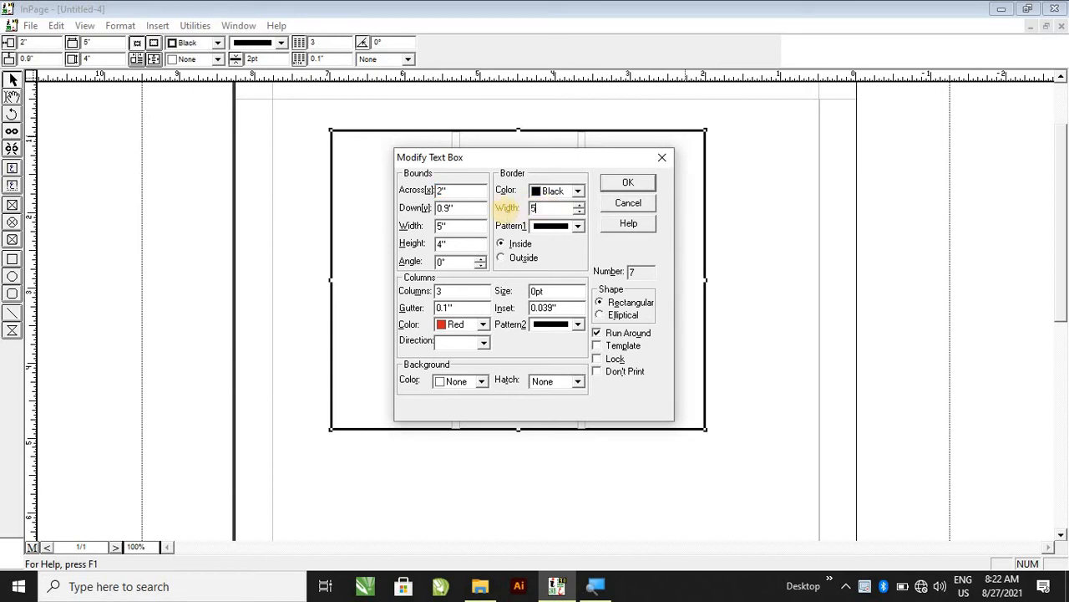
pyautogui.press('Return')
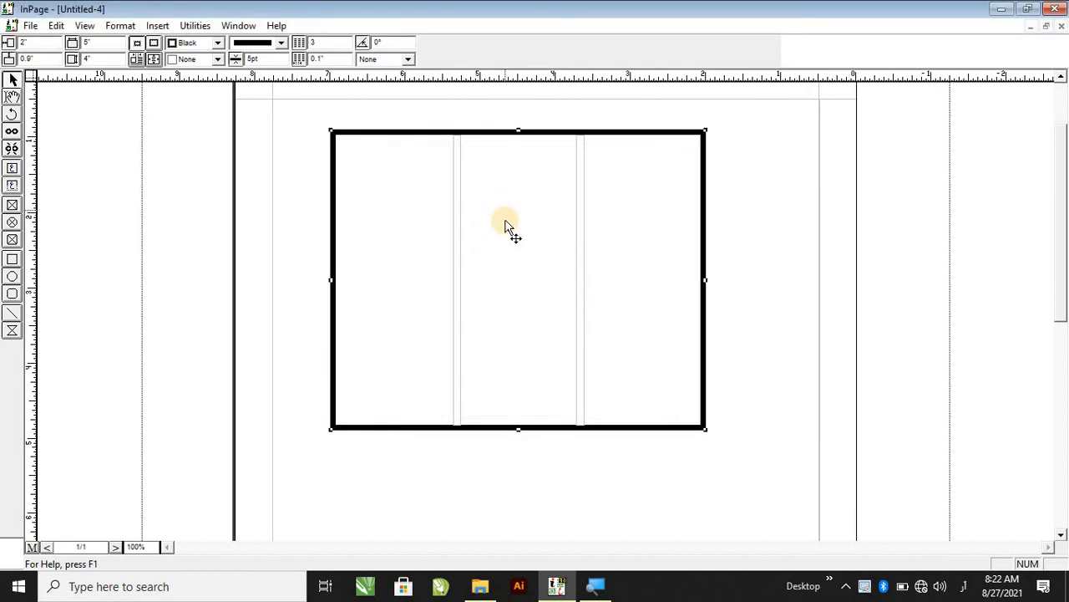
pyautogui.scroll(2, 506, 226)
pyautogui.doubleClick(505, 224)
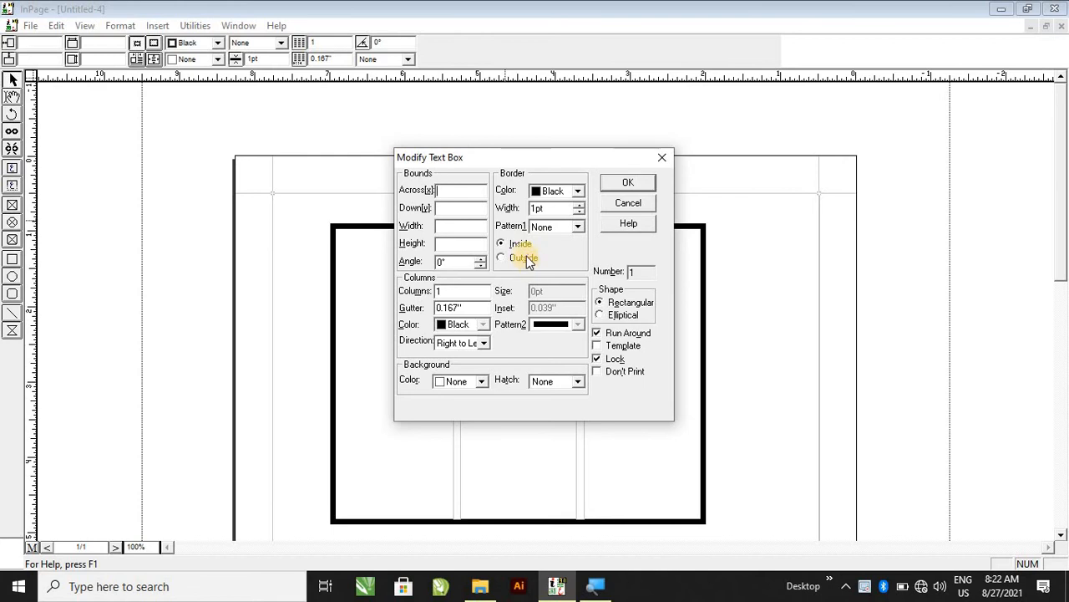
pyautogui.click(627, 183)
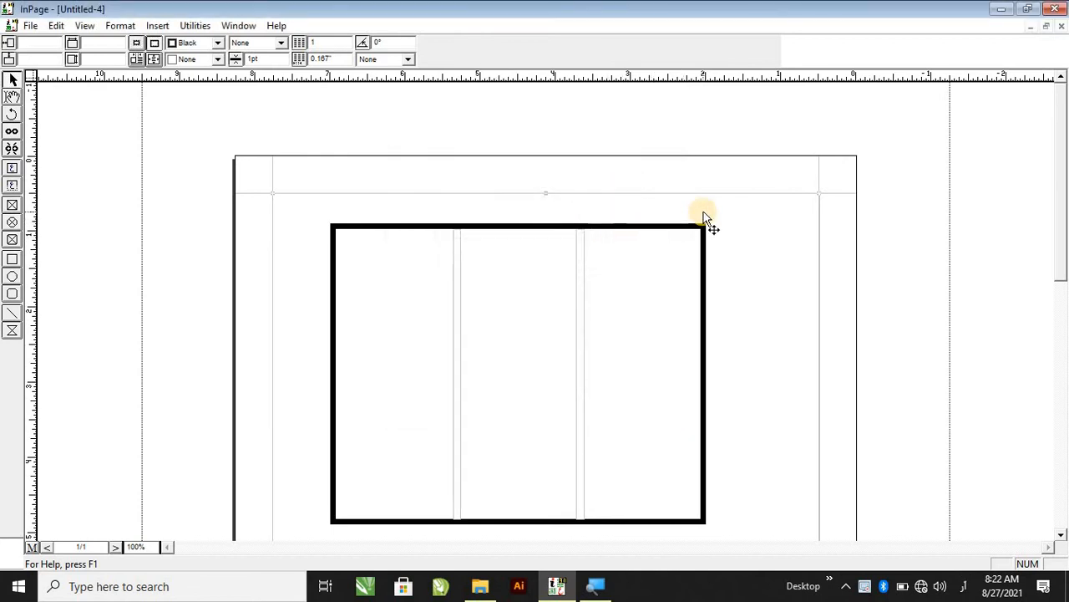
# Open the text box's settings and position its border outside the box.
pyautogui.scroll(-4, 704, 219)
pyautogui.scroll(2, 672, 275)
pyautogui.doubleClick(681, 276)
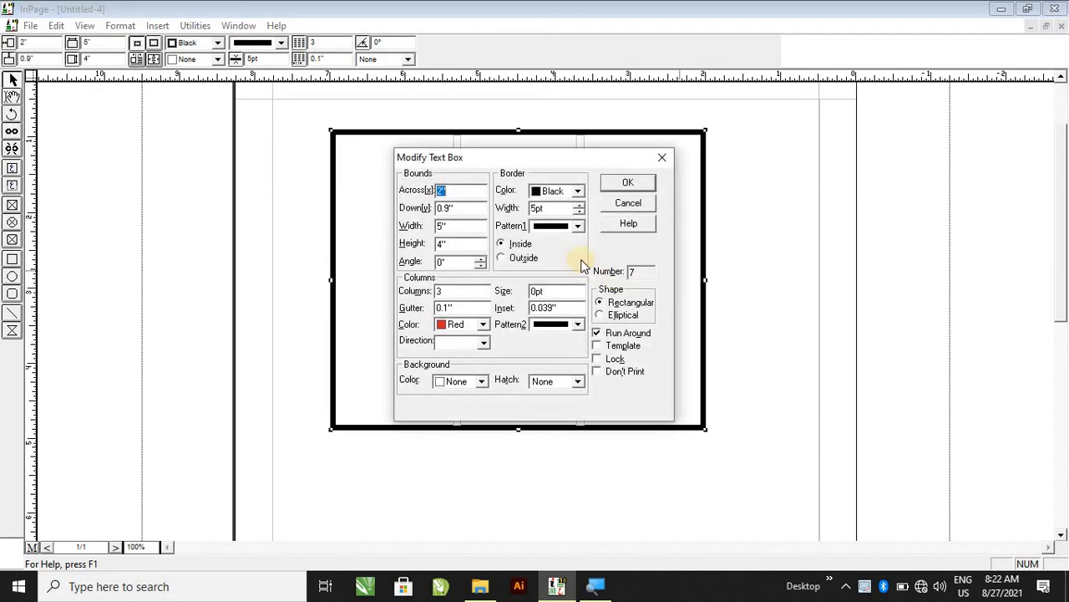
pyautogui.click(524, 257)
pyautogui.click(627, 182)
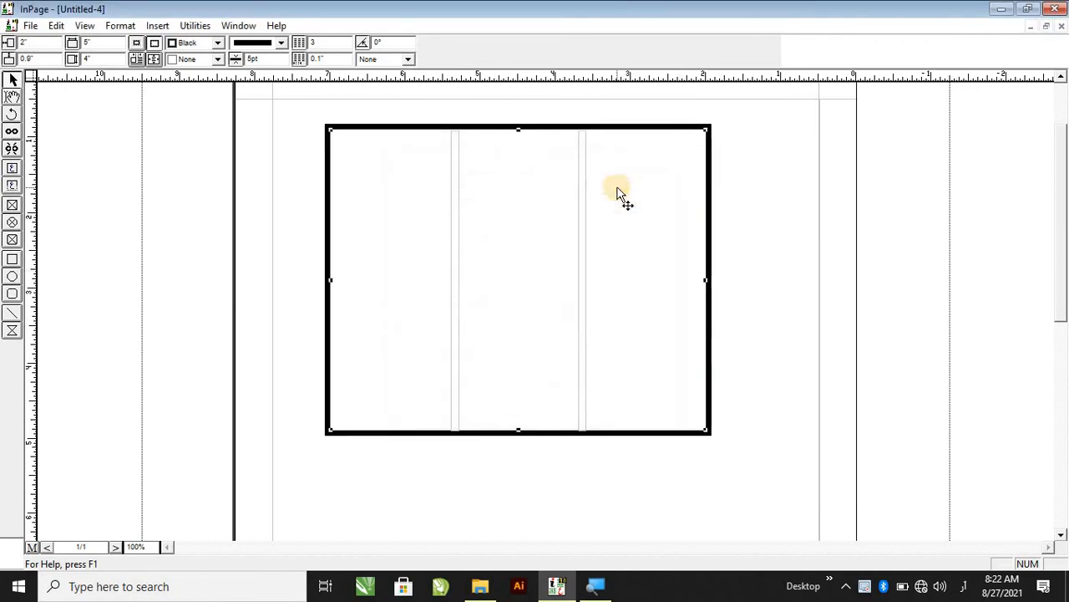
# Open the text box's settings and move its border back inside the box.
pyautogui.doubleClick(546, 278)
pyautogui.click(524, 243)
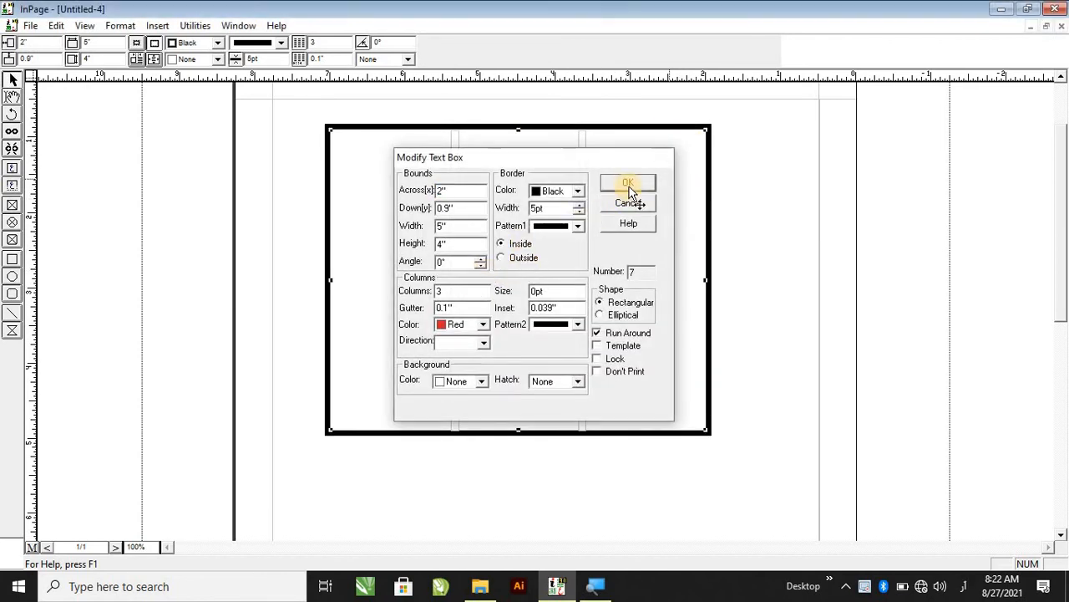
pyautogui.click(627, 187)
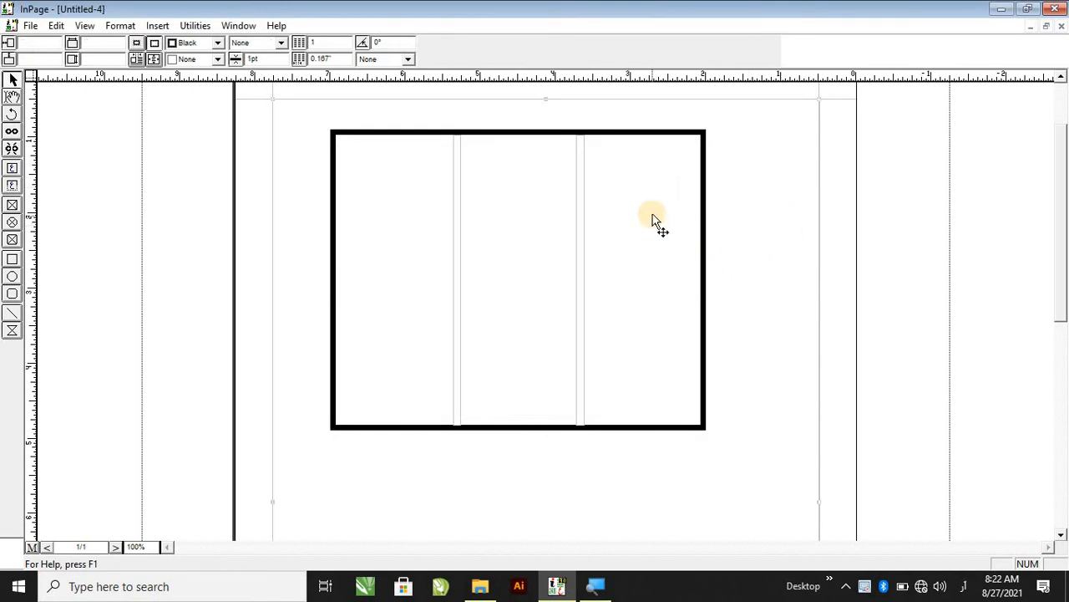
# Set the size of the column rules between the columns to 1 pt.
pyautogui.doubleClick(652, 286)
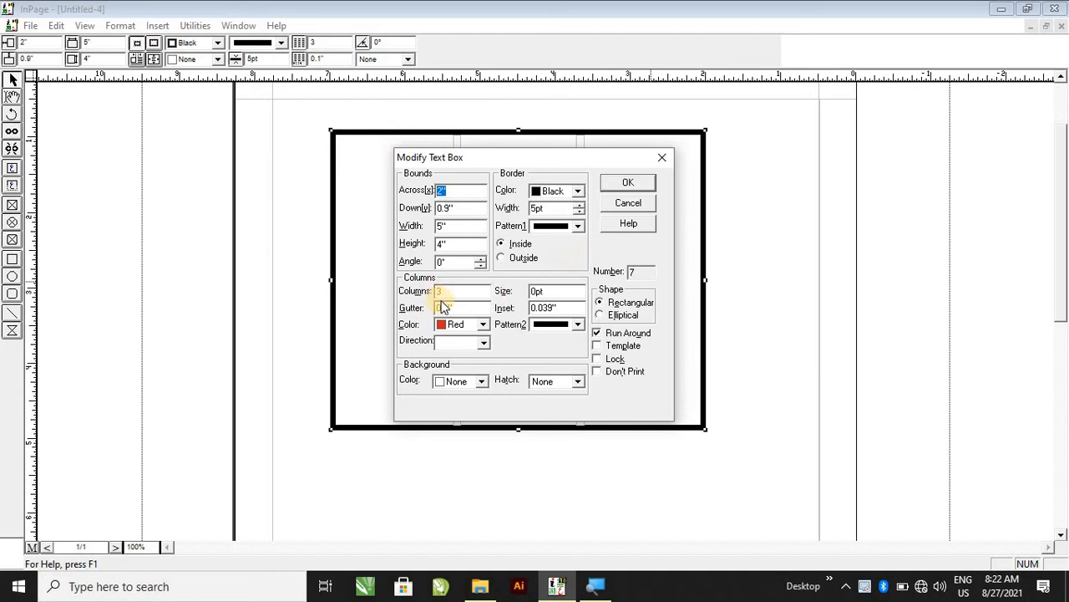
pyautogui.moveTo(533, 157); pyautogui.dragTo(876, 148)
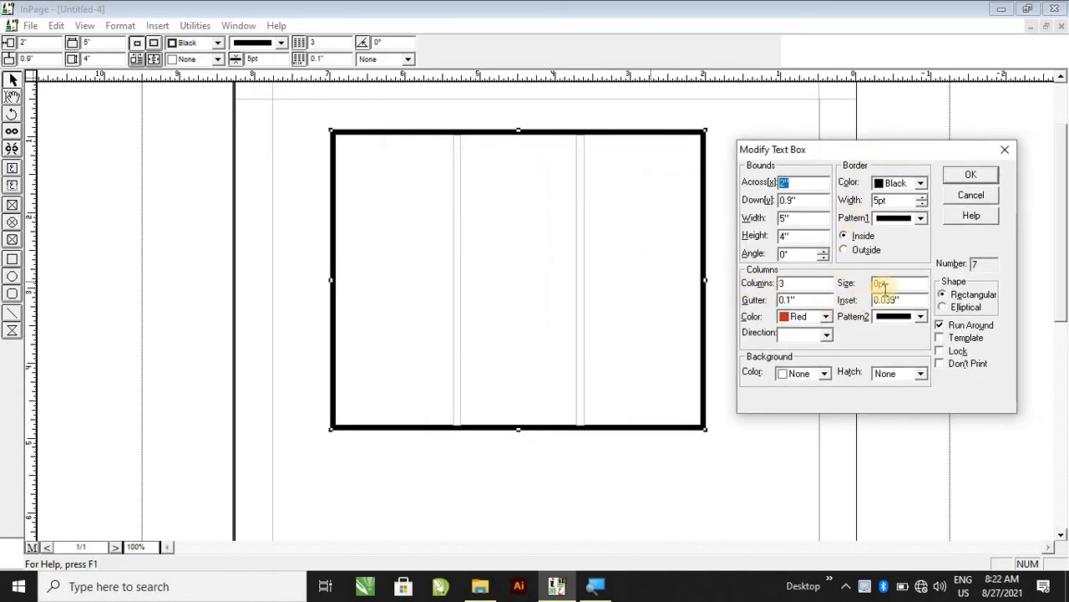
pyautogui.click(845, 283)
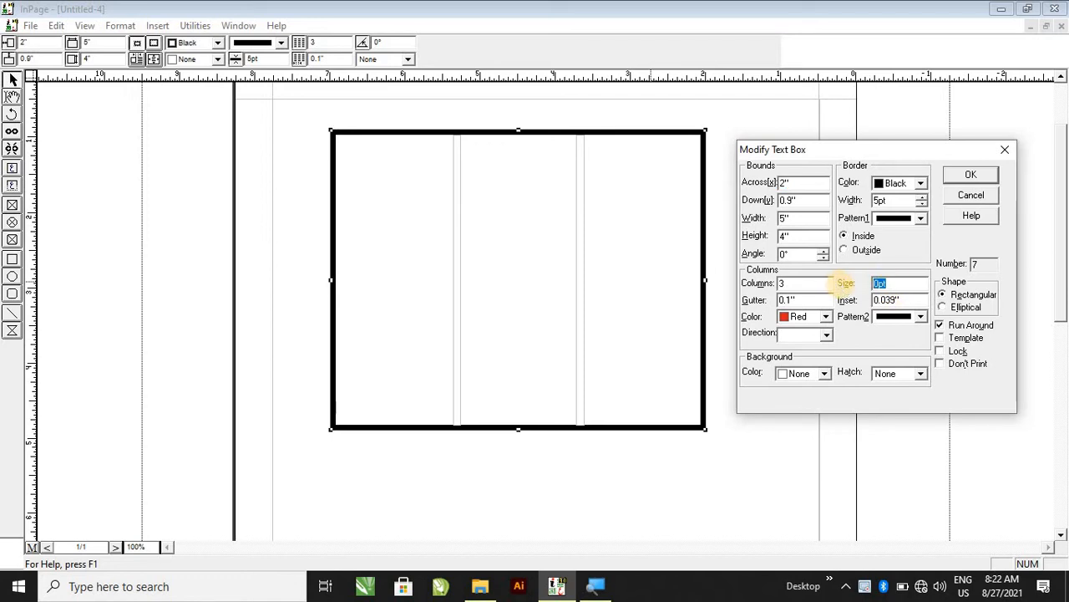
pyautogui.write('1')
pyautogui.click(958, 175)
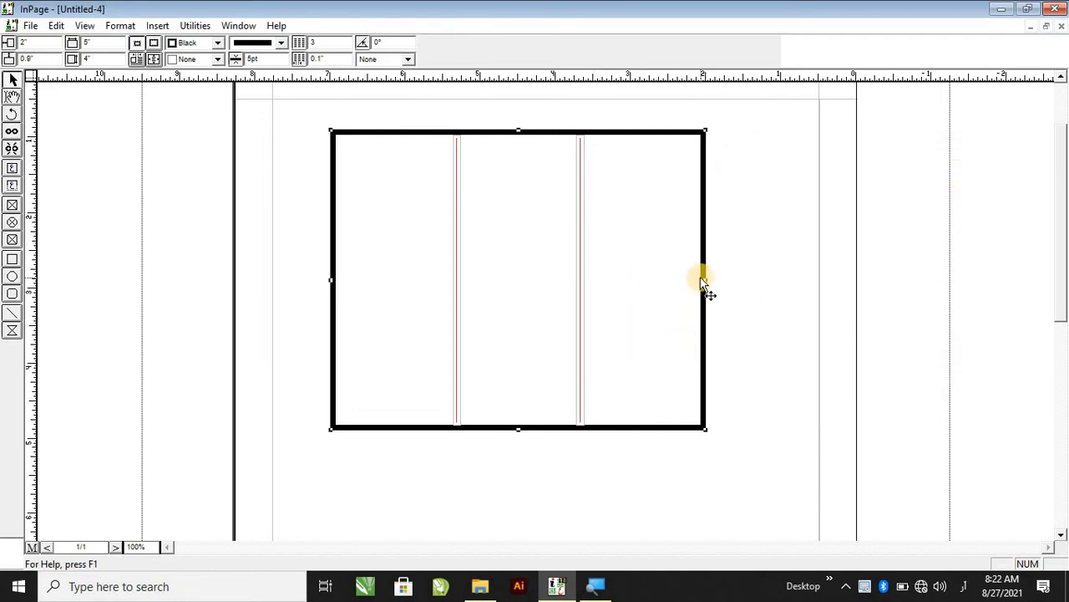
# Set the column rule size to 2 pt.
pyautogui.doubleClick(675, 276)
pyautogui.click(457, 332)
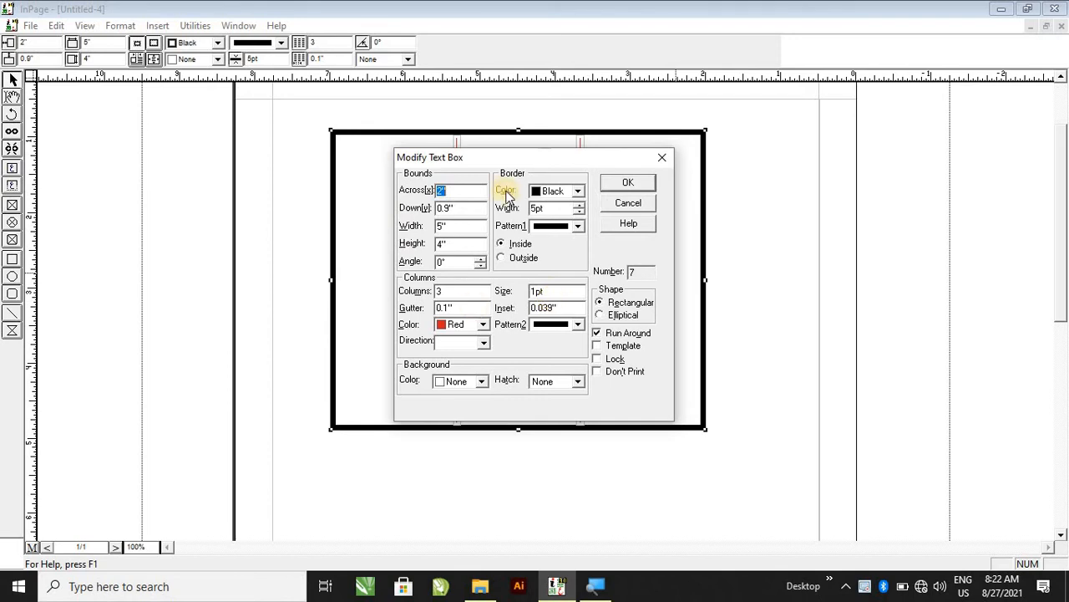
pyautogui.moveTo(514, 157); pyautogui.dragTo(813, 153)
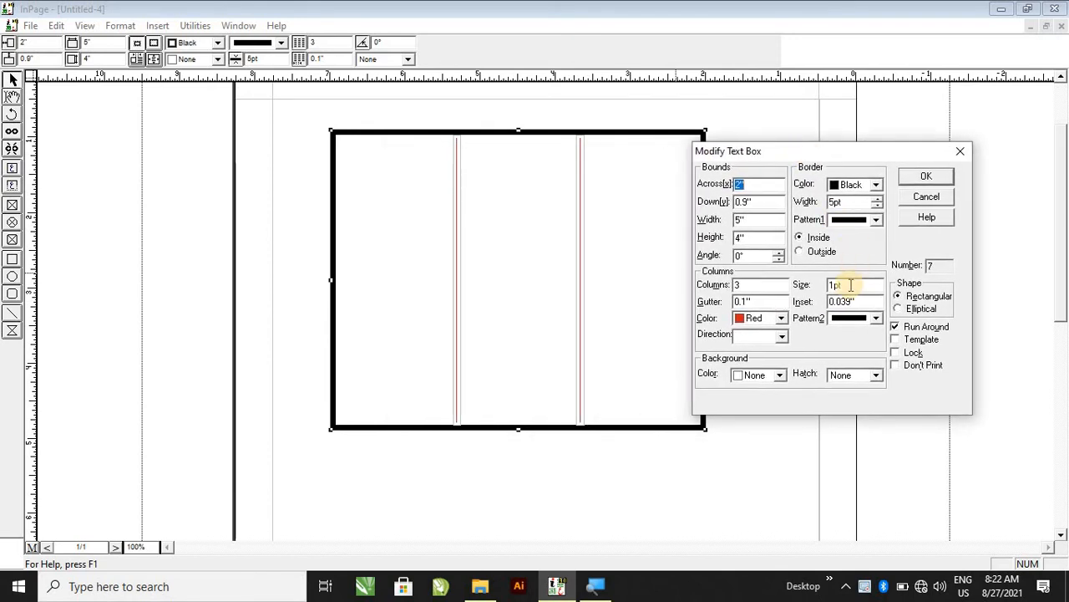
pyautogui.click(840, 285)
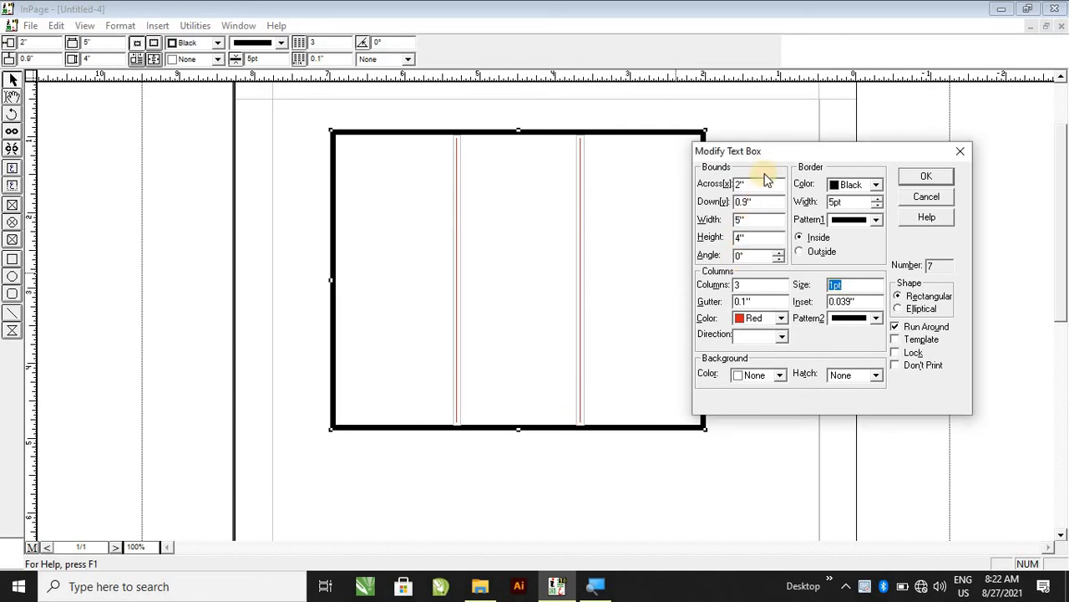
pyautogui.moveTo(785, 149); pyautogui.dragTo(847, 124)
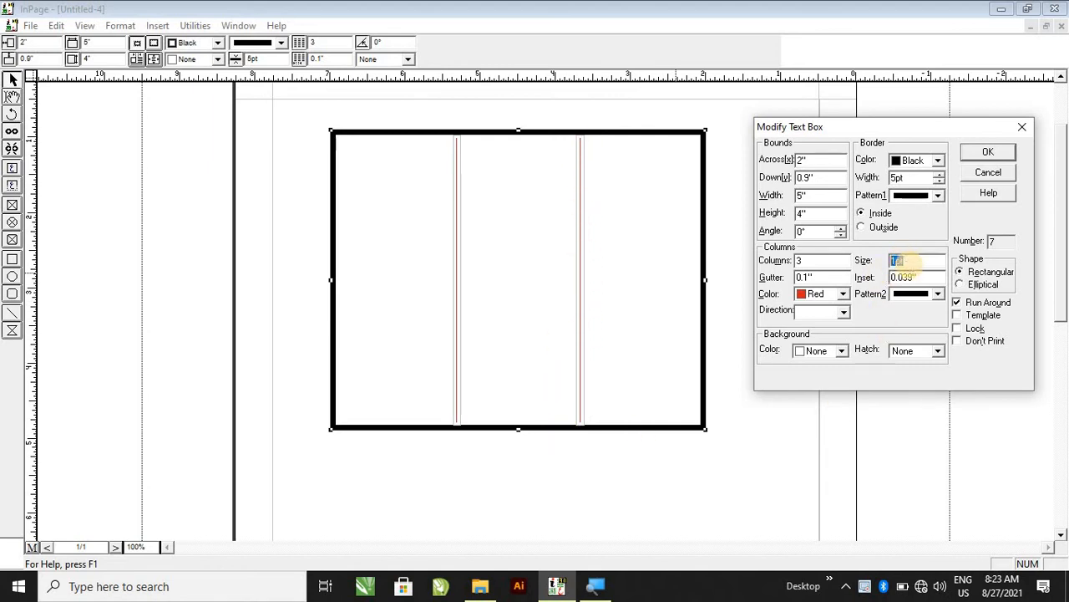
pyautogui.click(987, 152)
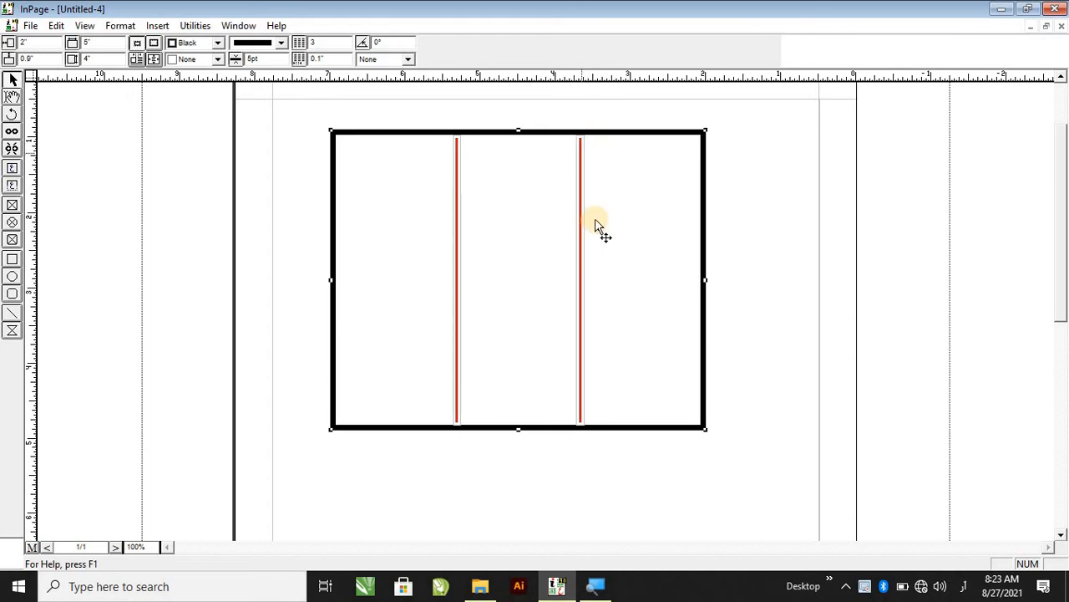
# Set the column gutter to 0.2".
pyautogui.doubleClick(668, 300)
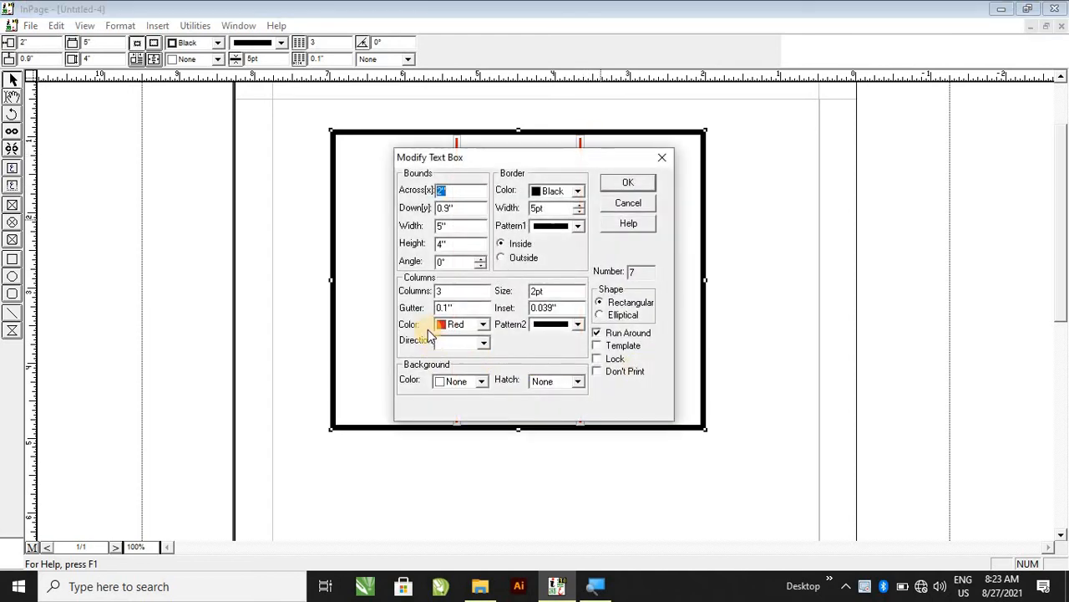
pyautogui.moveTo(584, 154); pyautogui.dragTo(811, 140)
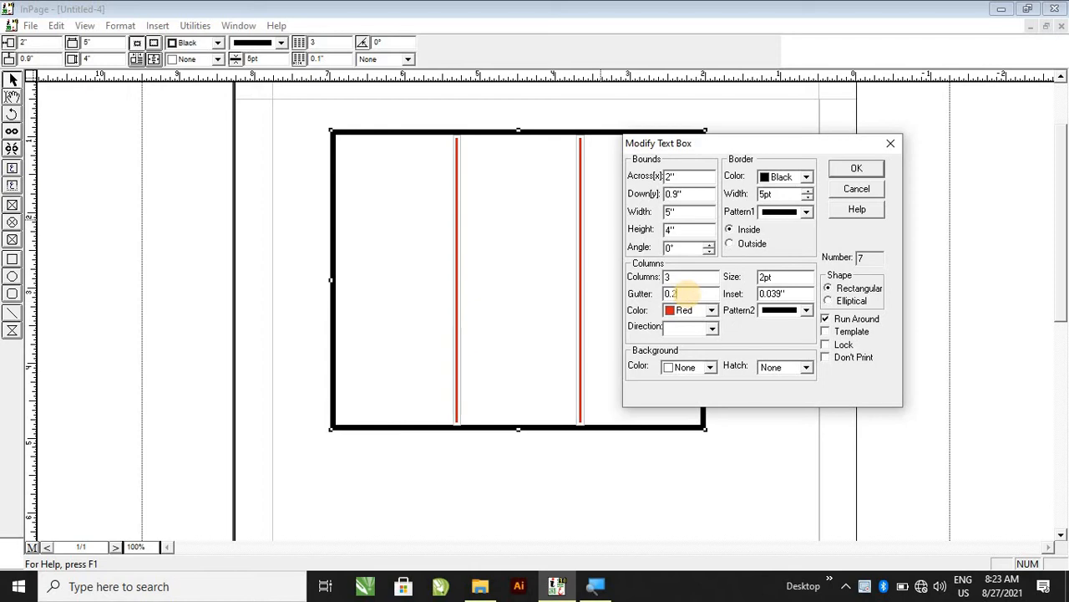
pyautogui.click(848, 170)
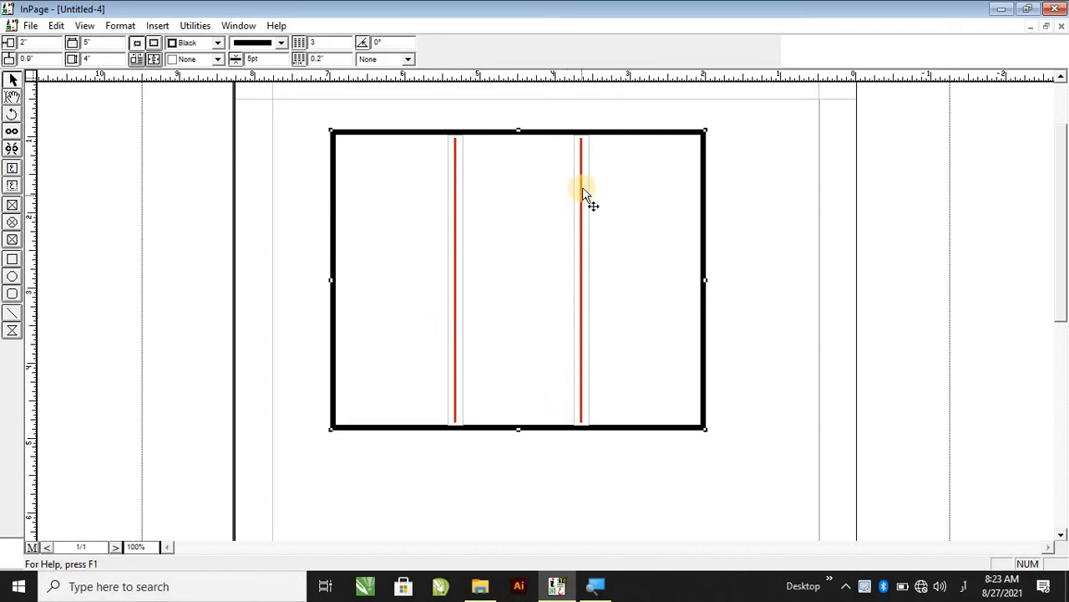
# Try thicker column rules of 5 pt and then 9 pt.
pyautogui.doubleClick(620, 208)
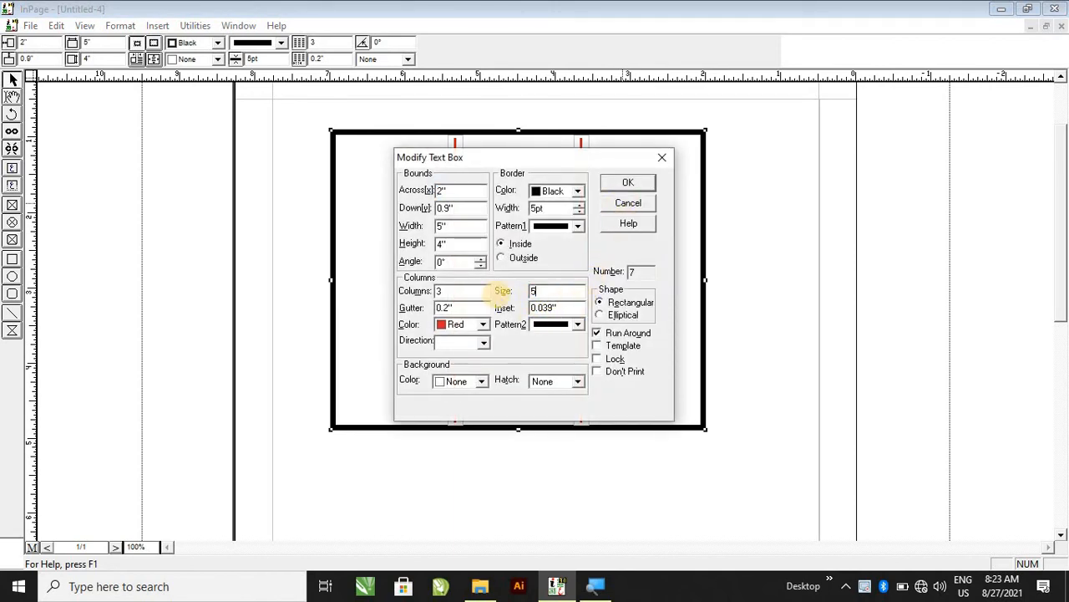
pyautogui.click(628, 185)
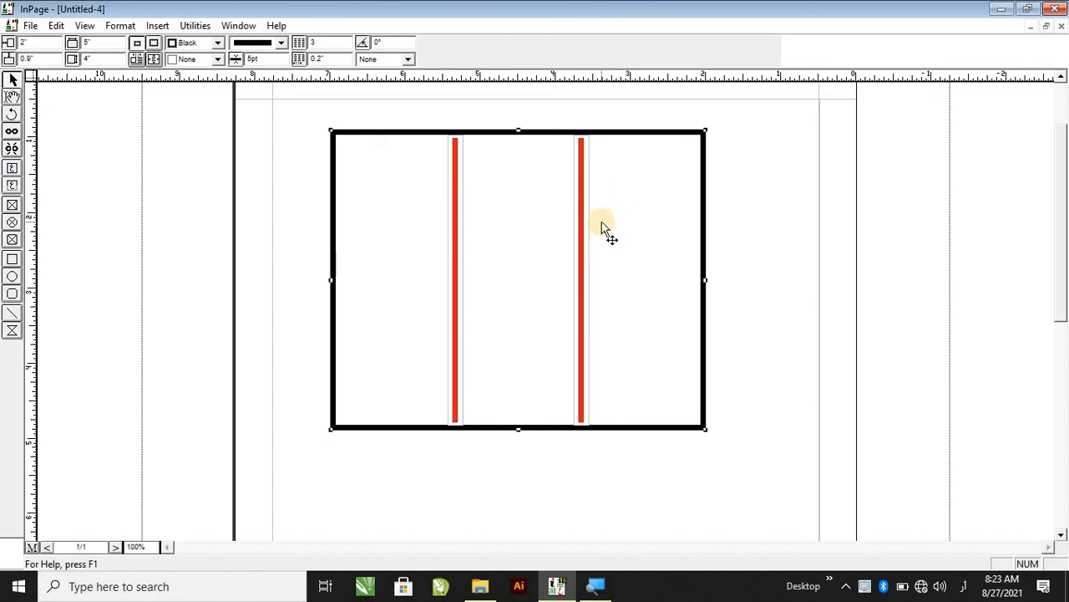
pyautogui.doubleClick(648, 267)
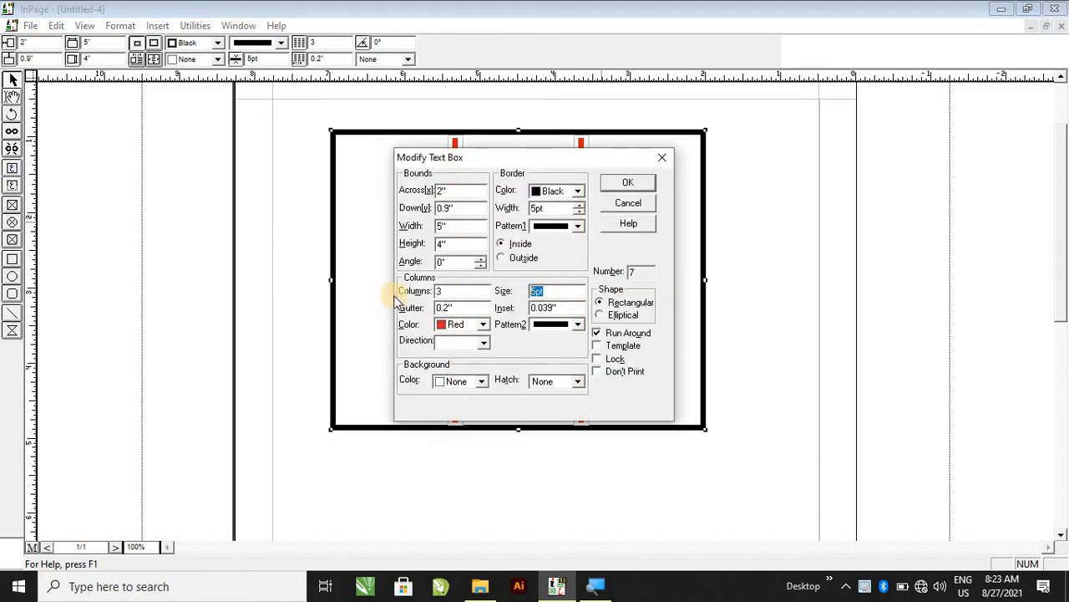
pyautogui.click(622, 186)
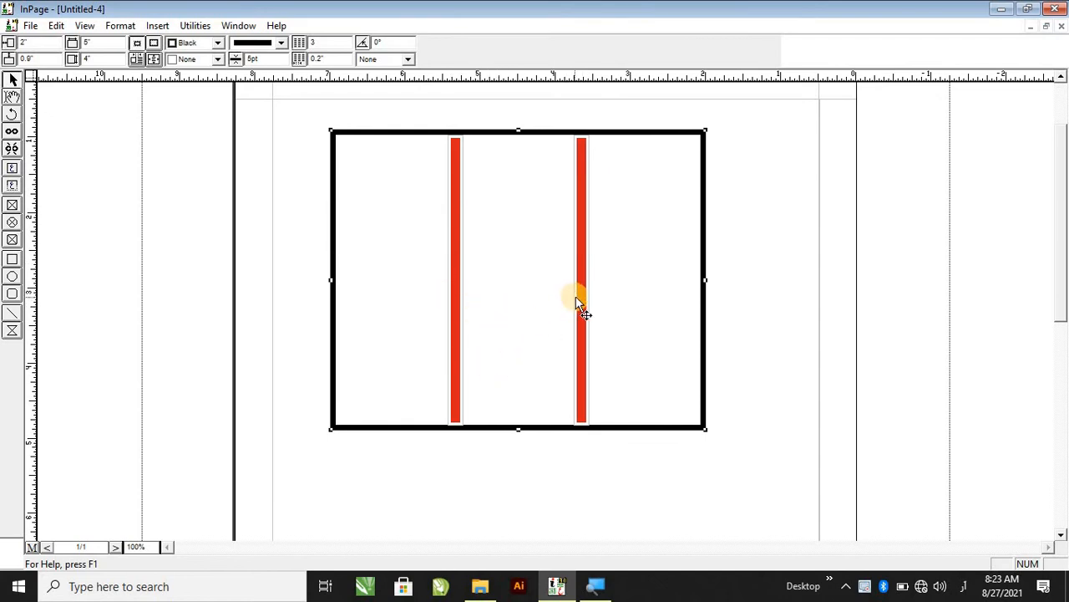
# Set the column rule size back to 2 pt.
pyautogui.doubleClick(639, 309)
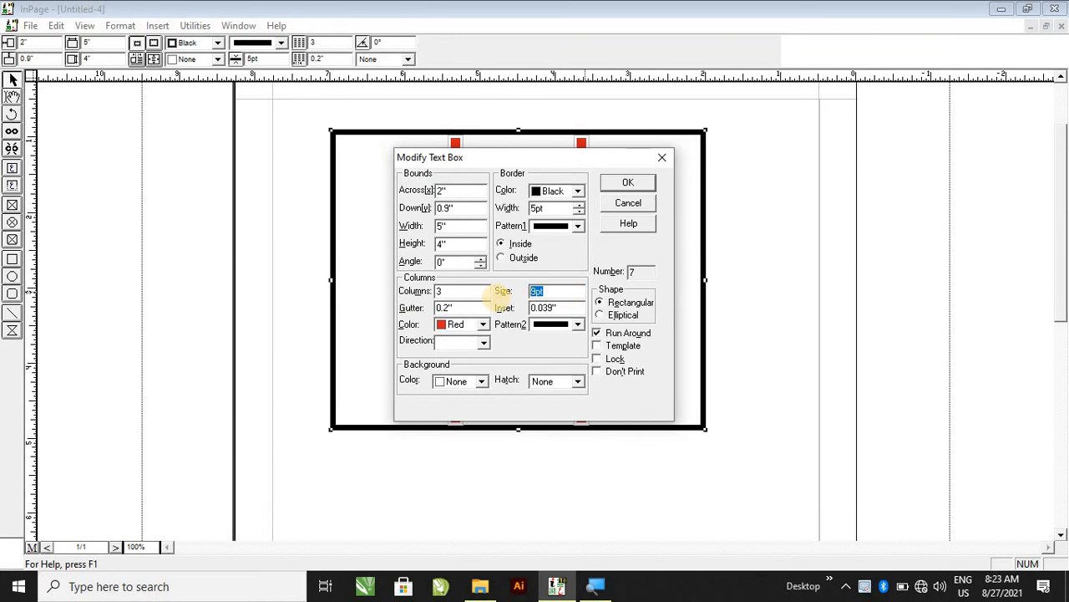
pyautogui.write('2')
pyautogui.press('Return')
# Set the column rule inset to 0.5".
pyautogui.doubleClick(661, 251)
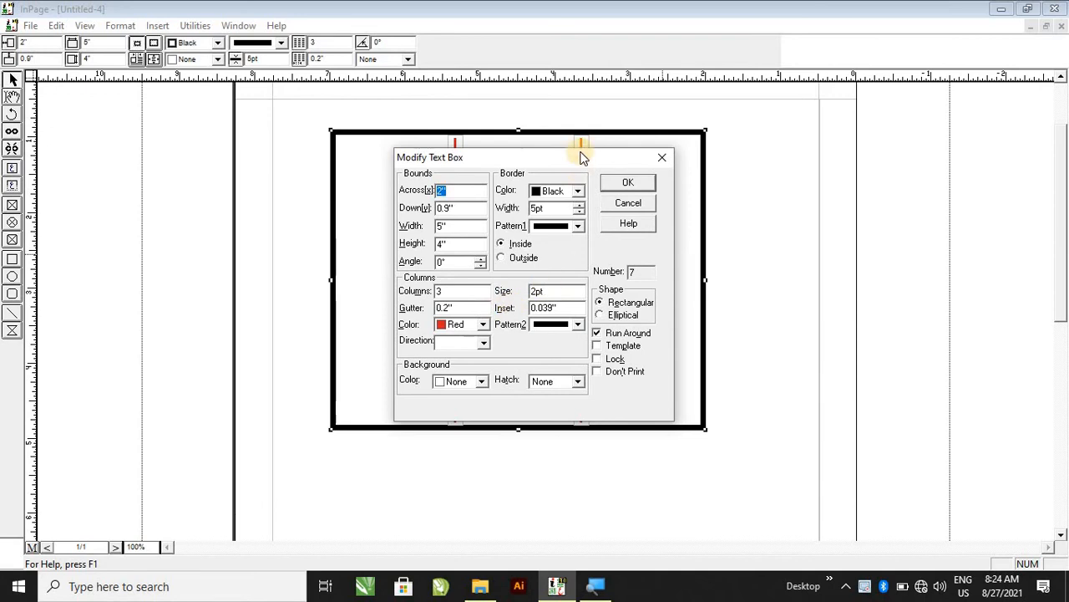
pyautogui.moveTo(580, 155); pyautogui.dragTo(841, 122)
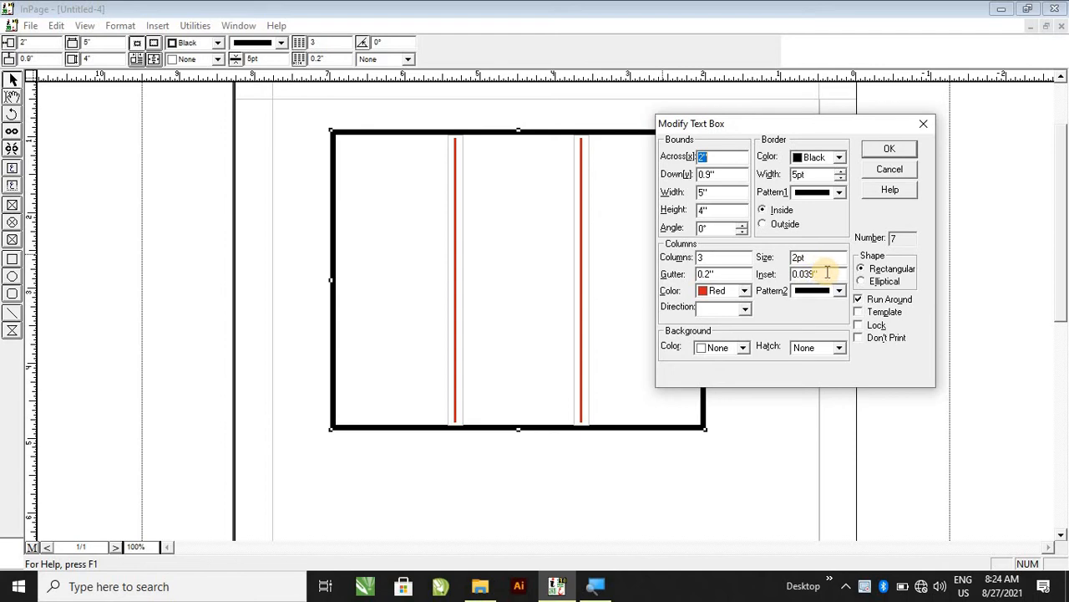
pyautogui.moveTo(830, 273); pyautogui.dragTo(747, 274)
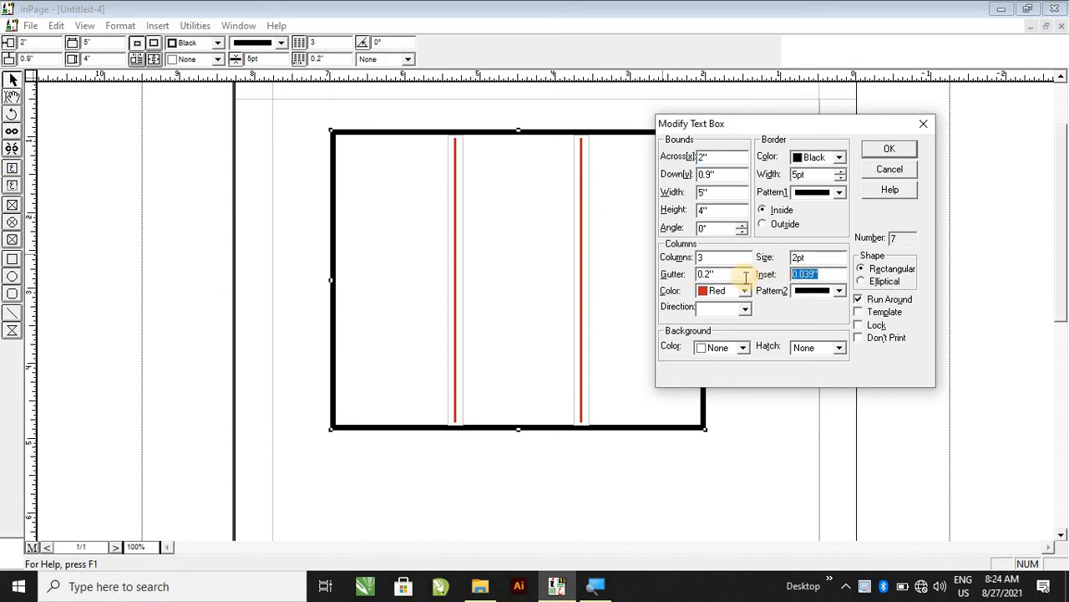
pyautogui.write('0.5')
pyautogui.press('Return')
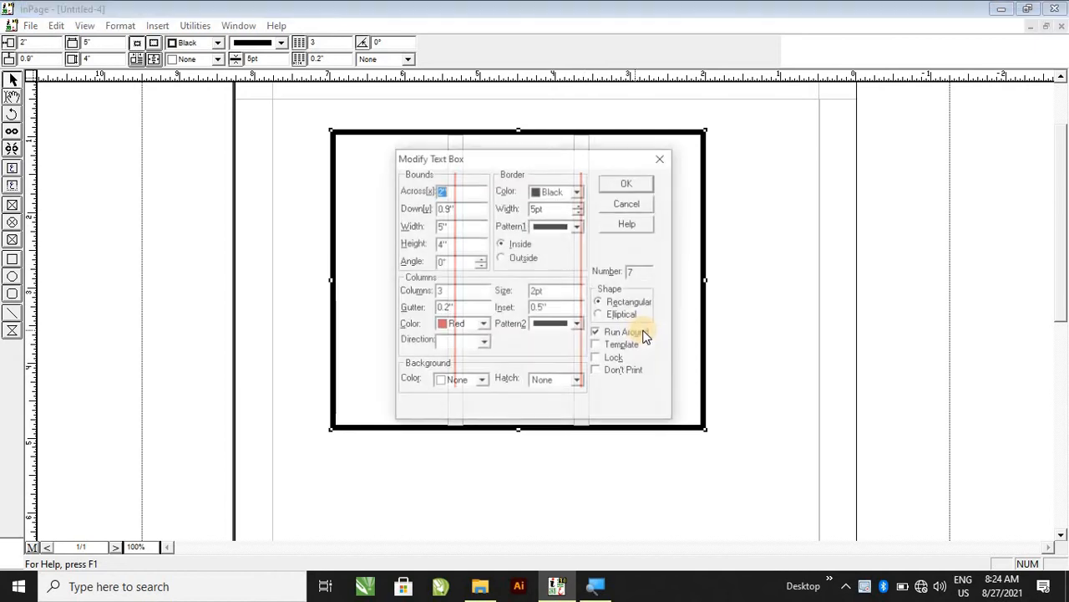
# Try column rule insets of 1" and then 2".
pyautogui.moveTo(592, 161); pyautogui.dragTo(901, 55)
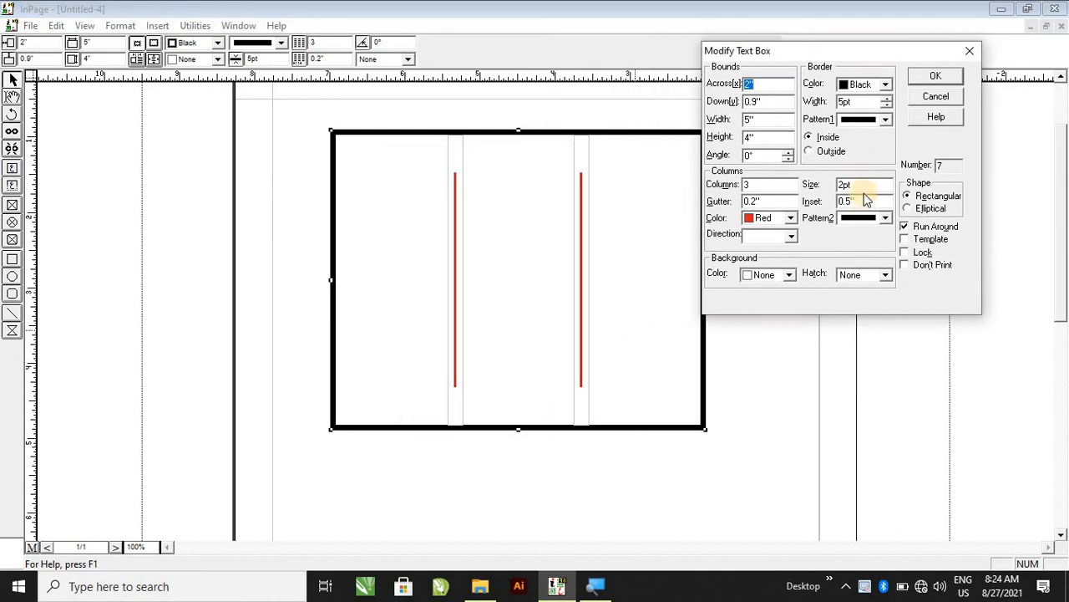
pyautogui.write('1')
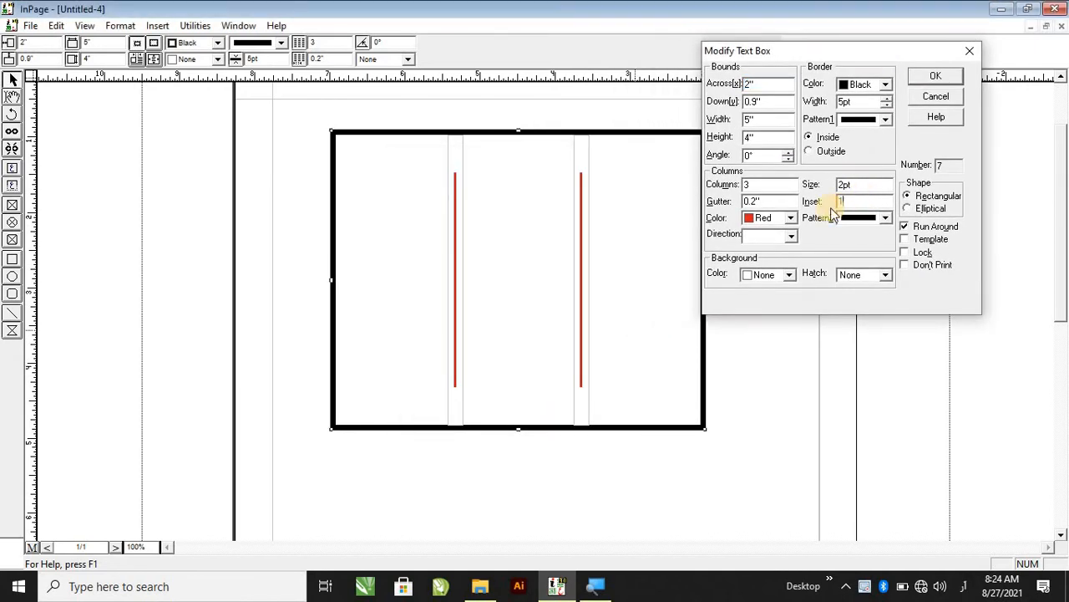
pyautogui.press('Return')
pyautogui.doubleClick(671, 276)
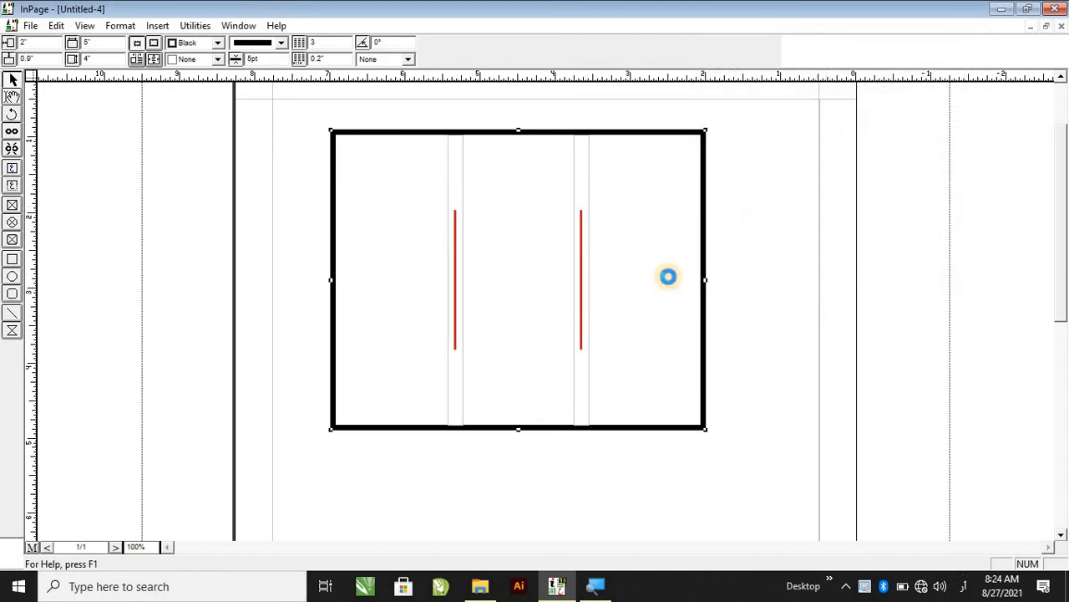
pyautogui.moveTo(575, 311); pyautogui.dragTo(510, 313)
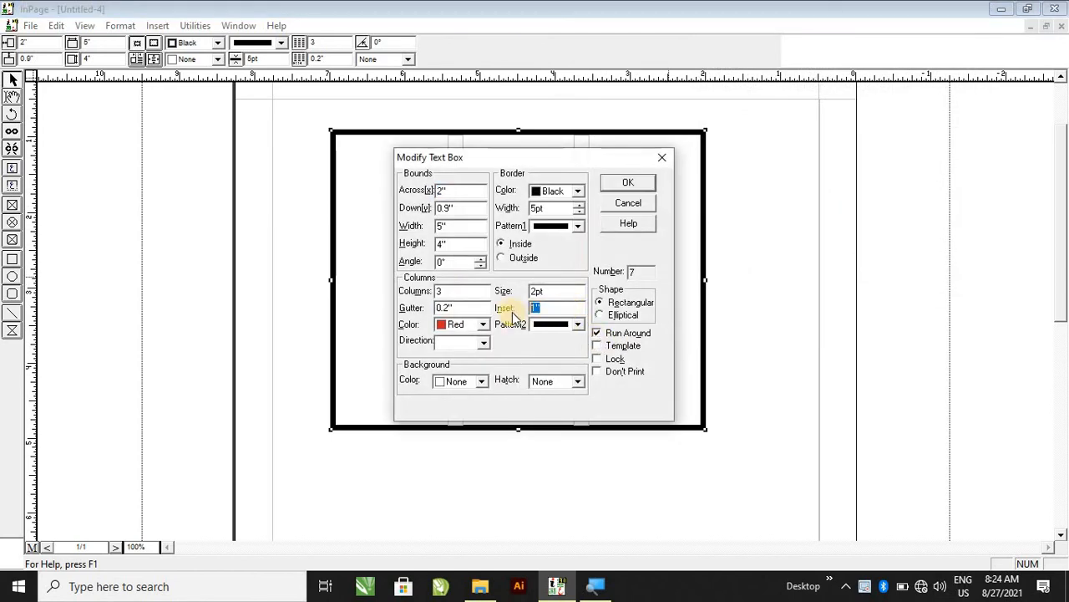
pyautogui.write('2')
pyautogui.press('Return')
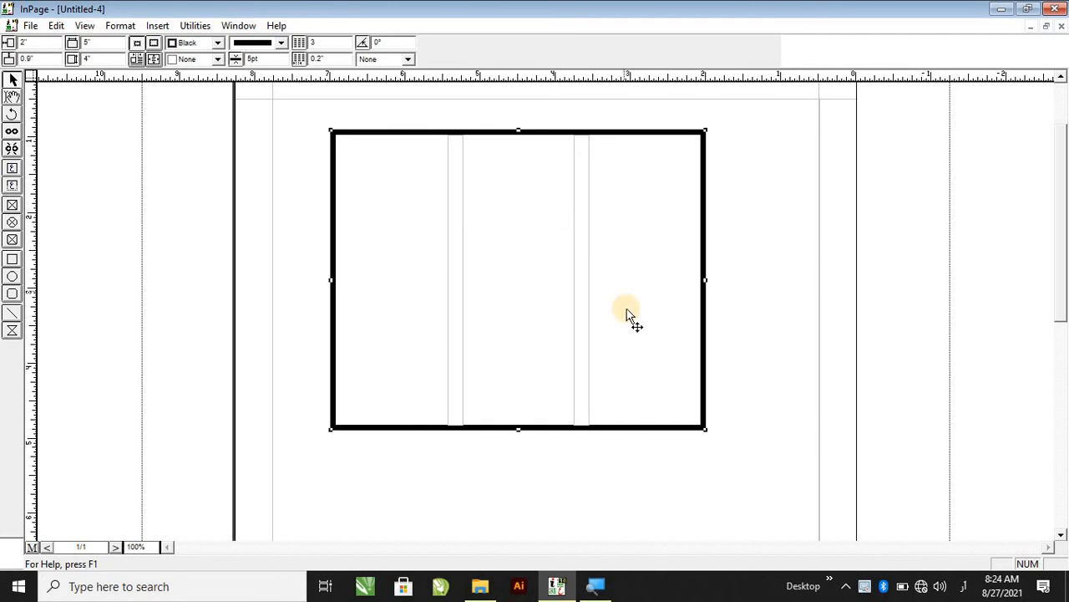
# Set the column rule inset to 0.1".
pyautogui.doubleClick(593, 308)
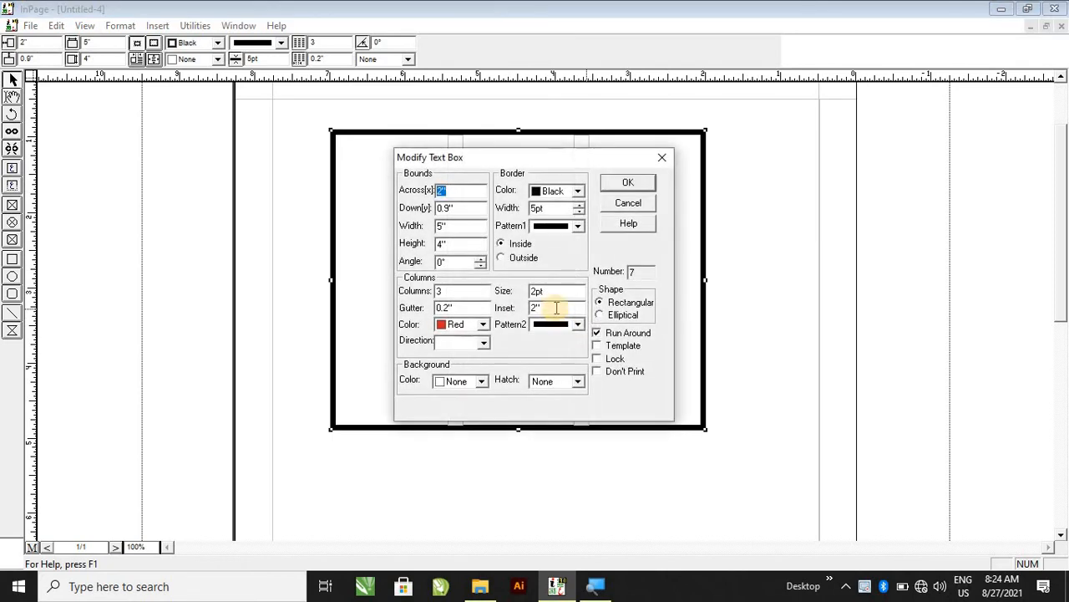
pyautogui.moveTo(557, 308); pyautogui.dragTo(503, 313)
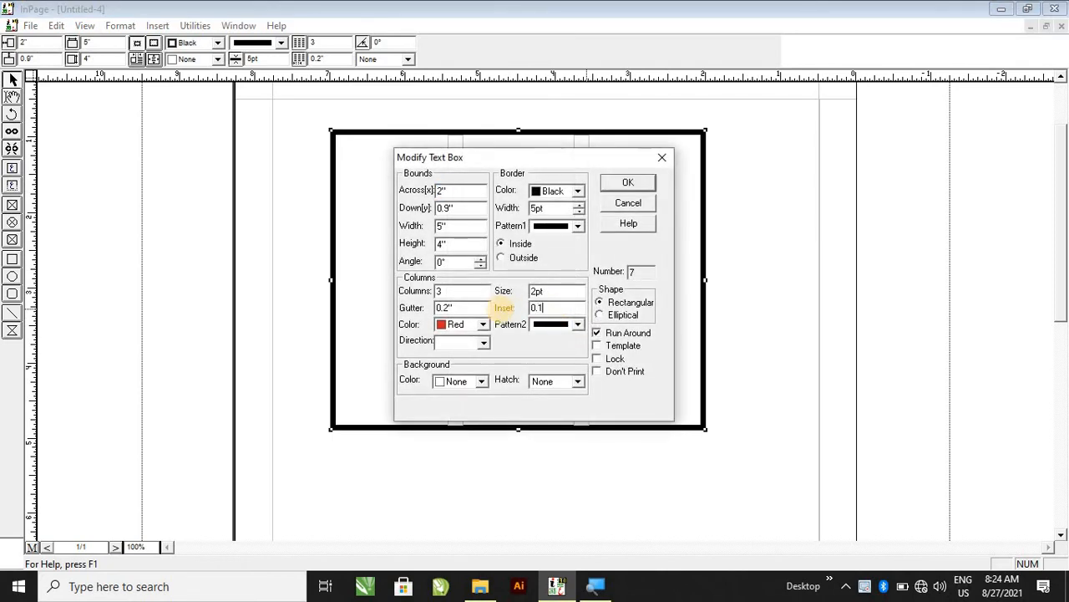
pyautogui.press('Return')
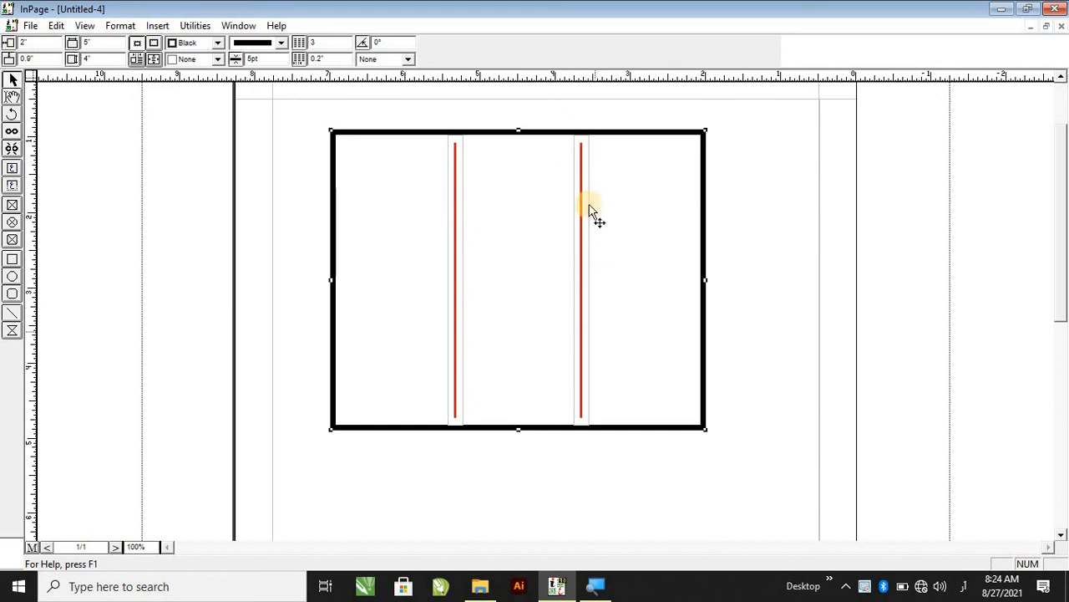
# Open the text box's settings dialog and examine the column direction options without changing anything.
pyautogui.doubleClick(629, 267)
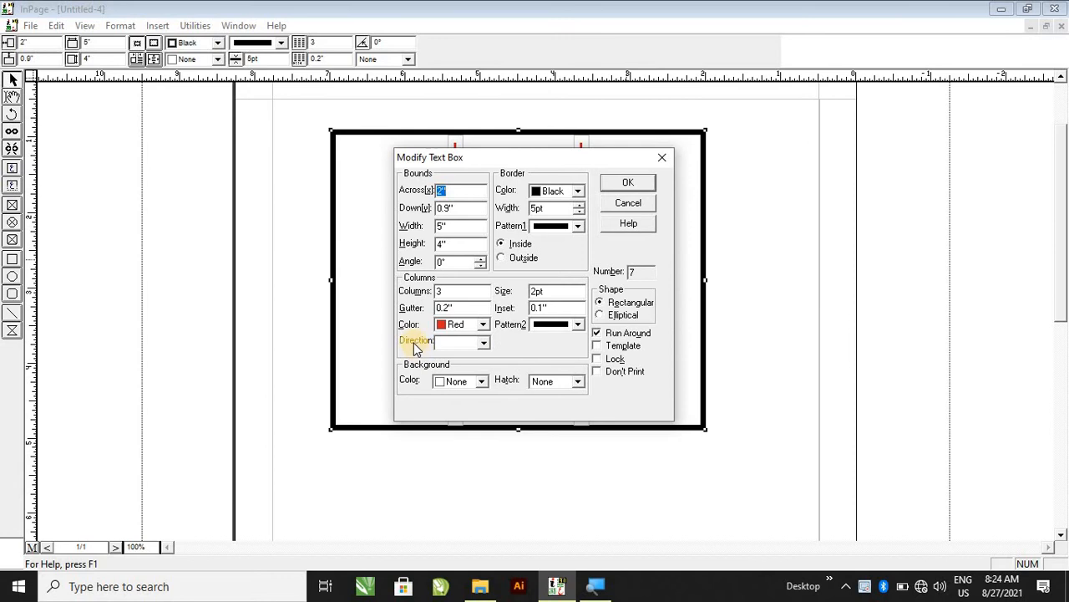
pyautogui.click(483, 343)
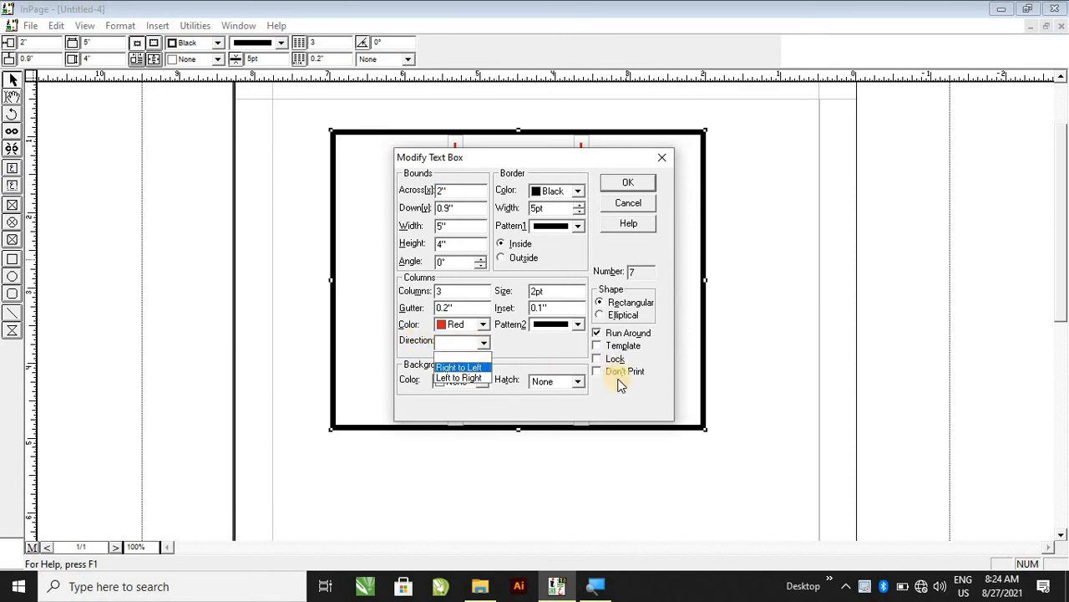
pyautogui.click(618, 406)
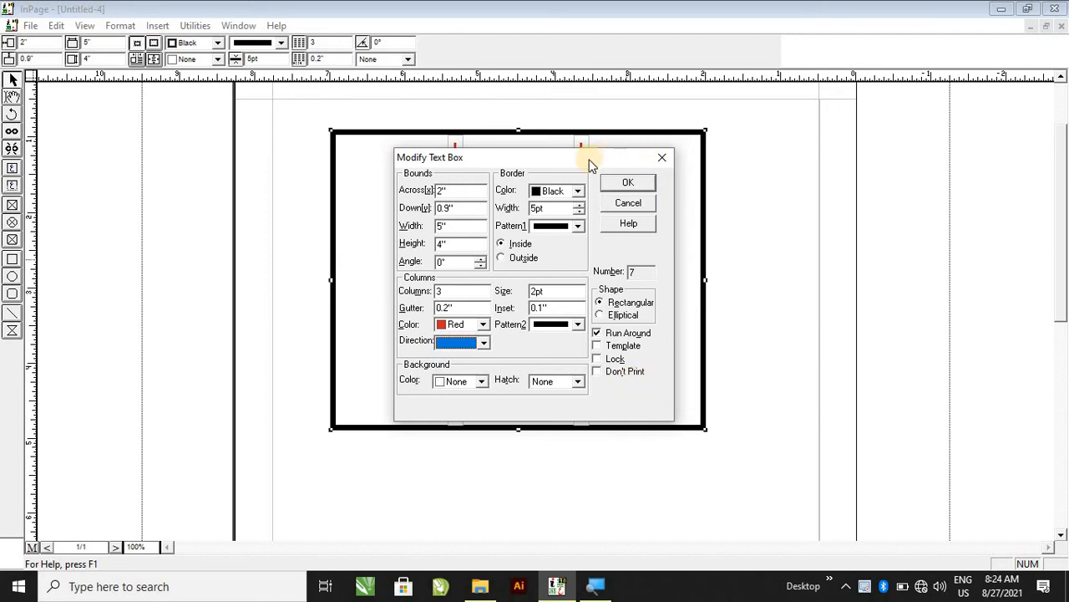
pyautogui.moveTo(546, 159); pyautogui.dragTo(958, 174)
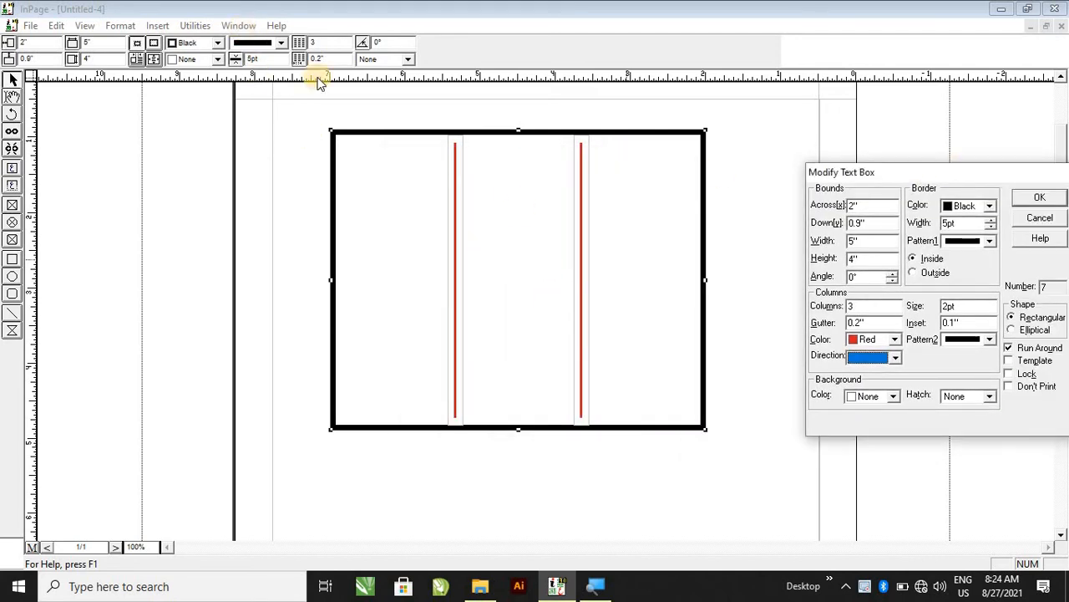
pyautogui.click(1036, 199)
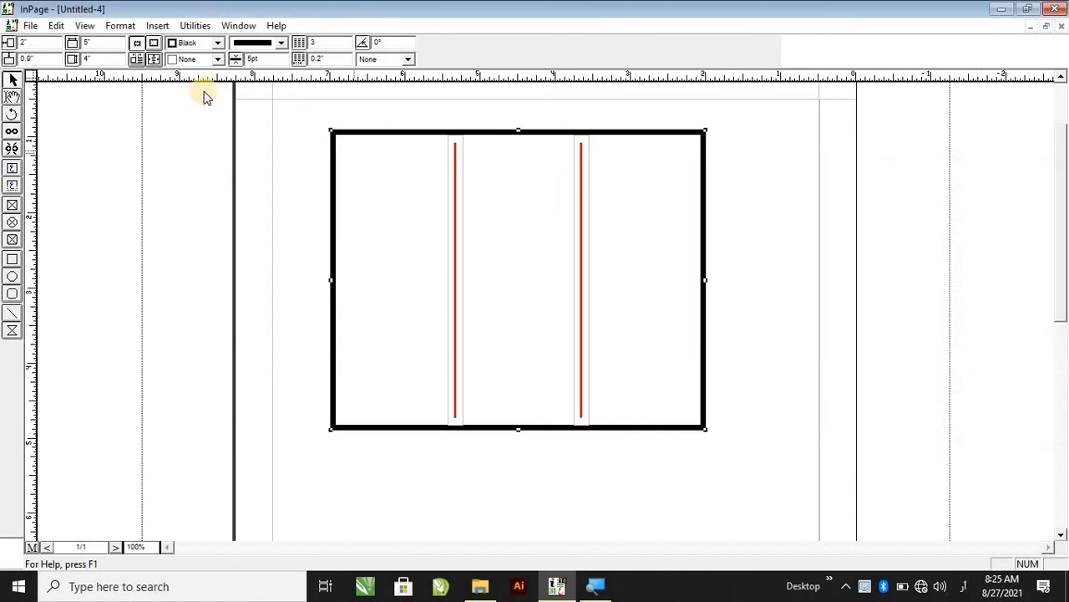
# Switch to the Ahyaye Khilafat document and copy its body paragraph text.
pyautogui.click(237, 26)
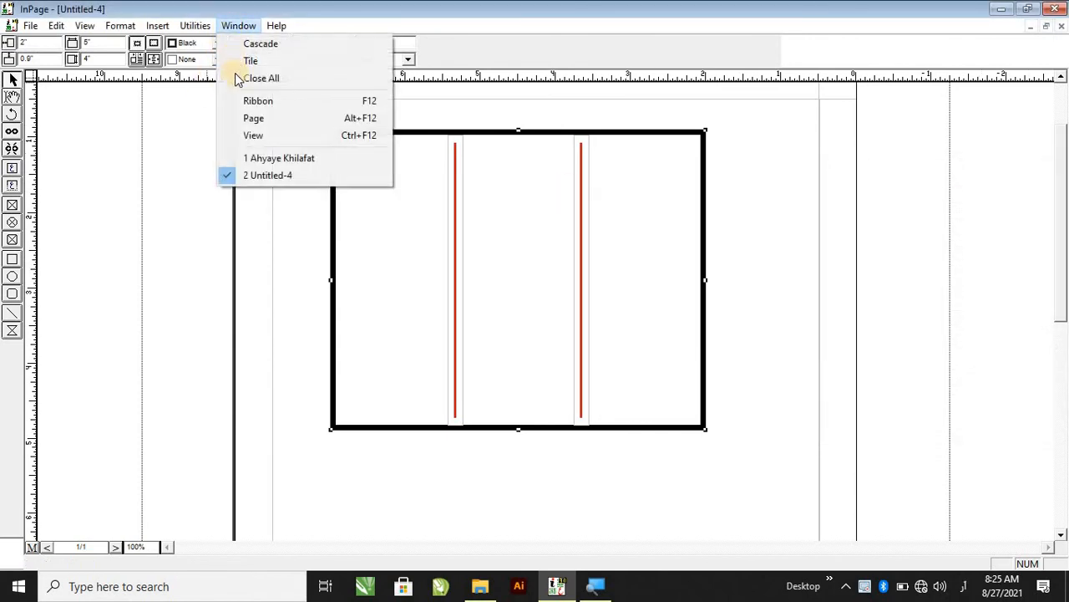
pyautogui.click(267, 161)
pyautogui.scroll(3, 635, 268)
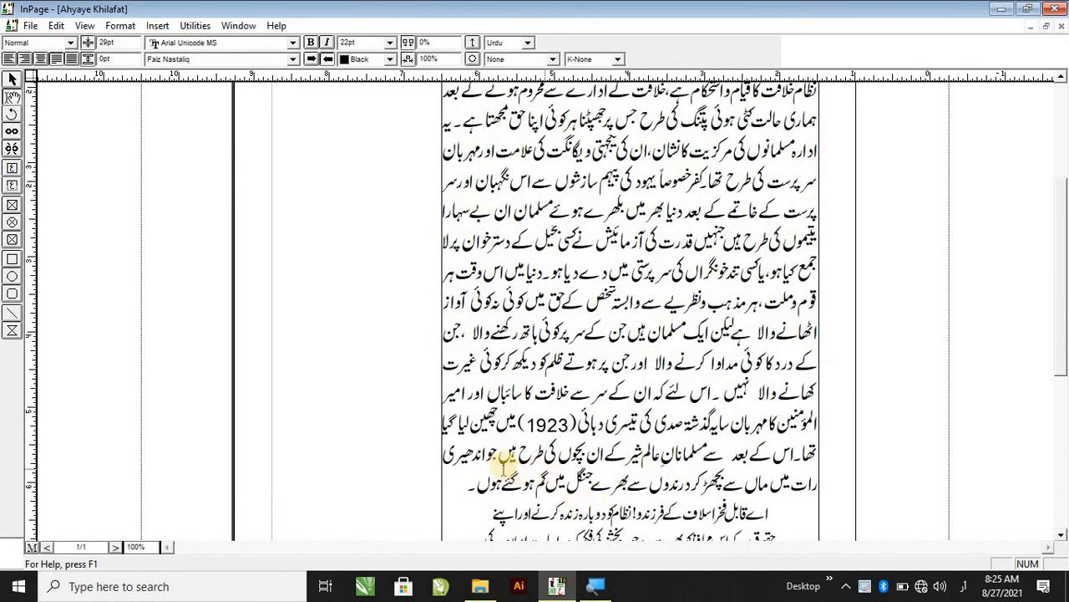
pyautogui.moveTo(472, 481); pyautogui.dragTo(811, 227)
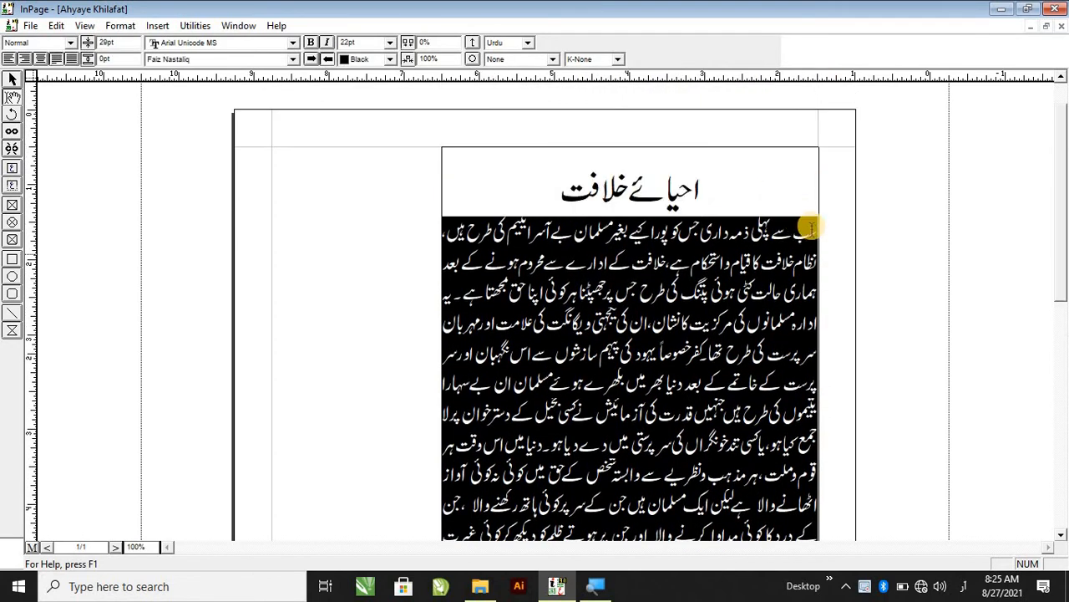
pyautogui.rightClick(815, 234)
pyautogui.click(888, 312)
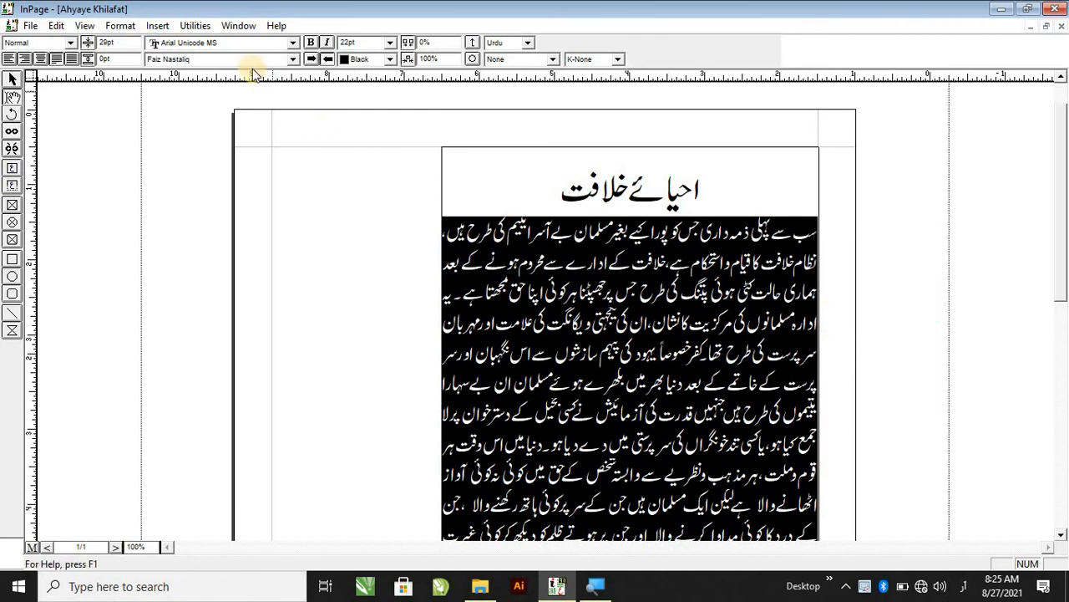
# Return to Untitled-4 and paste the copied text into the three-column text box.
pyautogui.click(238, 26)
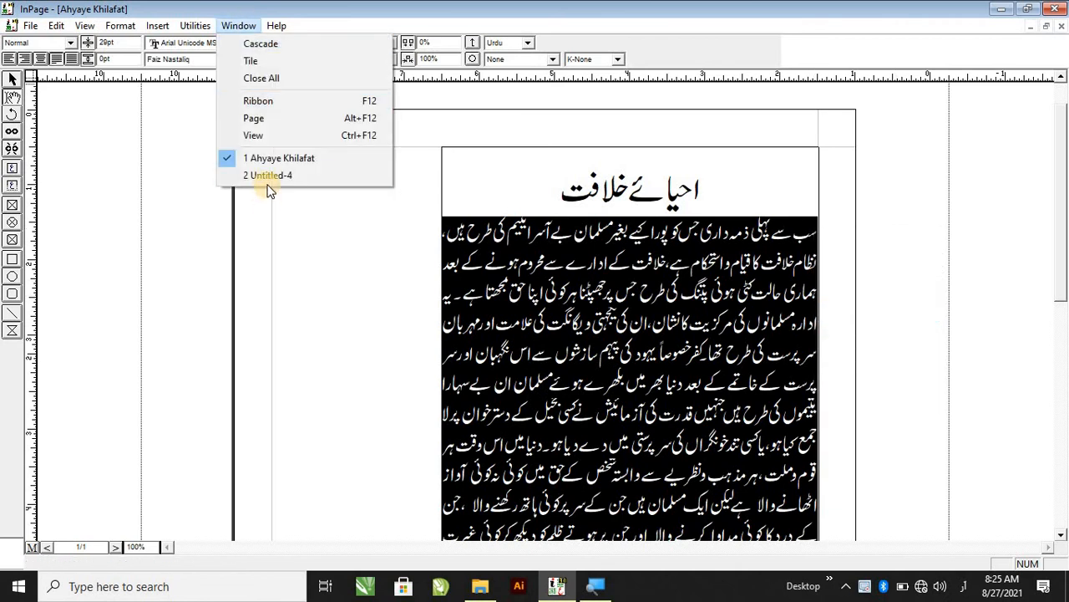
pyautogui.click(280, 181)
pyautogui.click(656, 176)
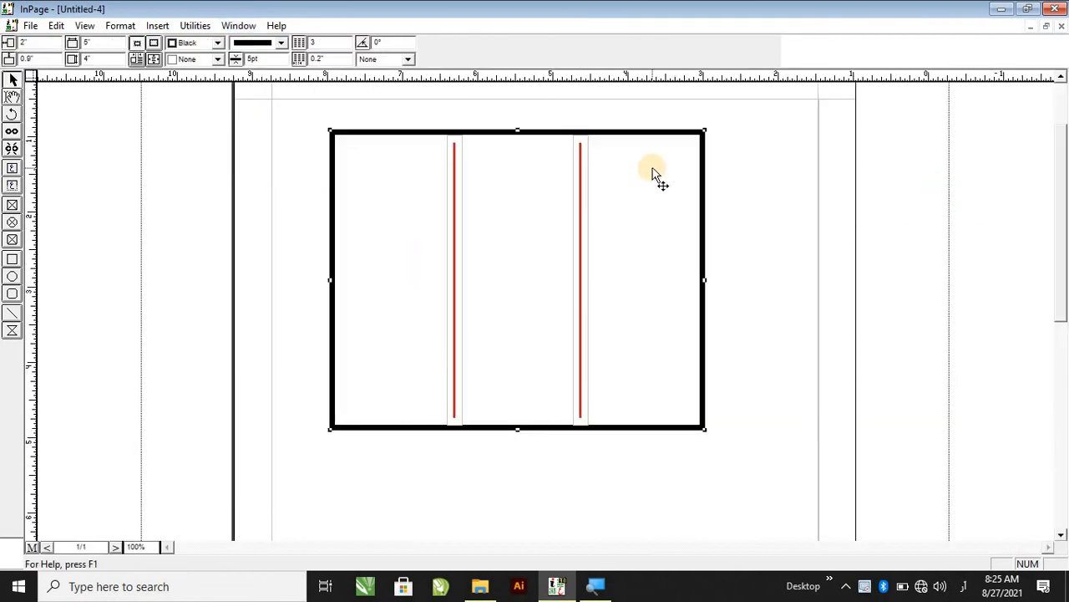
pyautogui.click(12, 96)
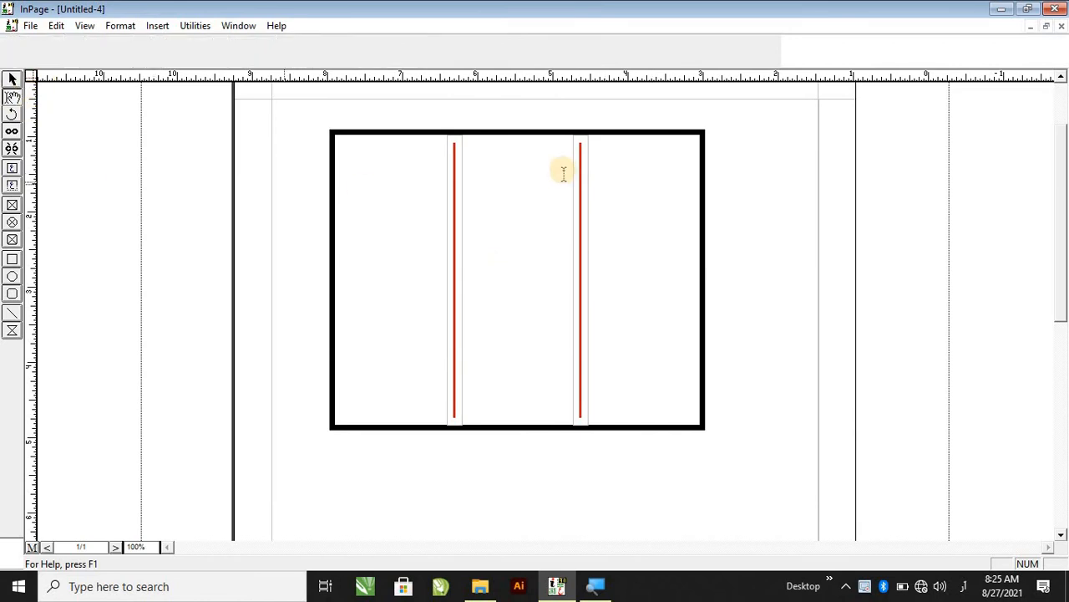
pyautogui.click(641, 168)
pyautogui.rightClick(642, 168)
pyautogui.click(671, 234)
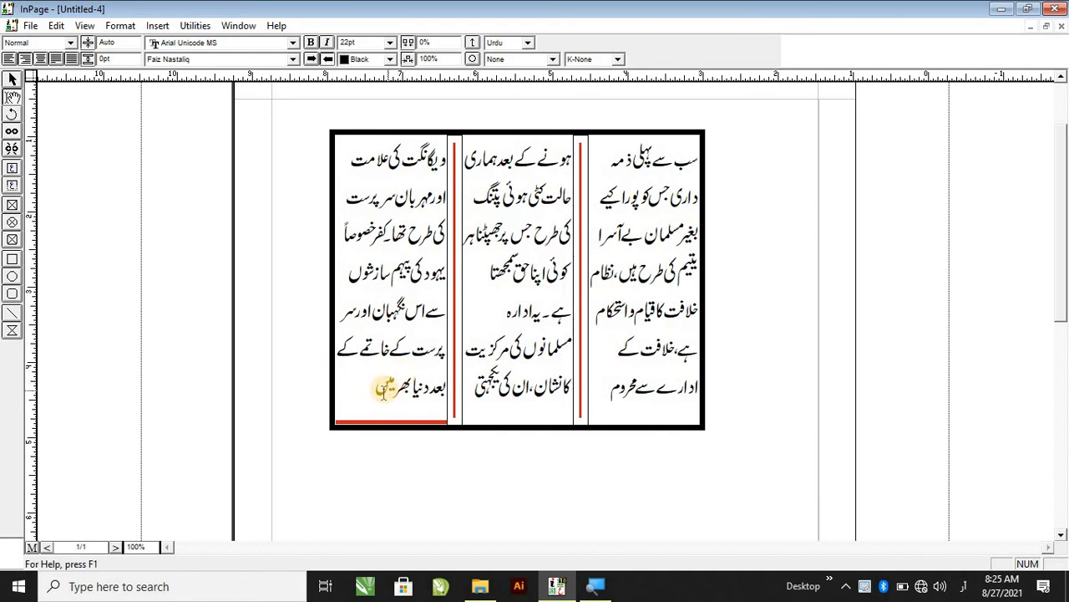
# Select all the pasted text, set its size to 14 pt and justify it.
pyautogui.doubleClick(384, 388)
pyautogui.hotkey('ctrl', 'a')
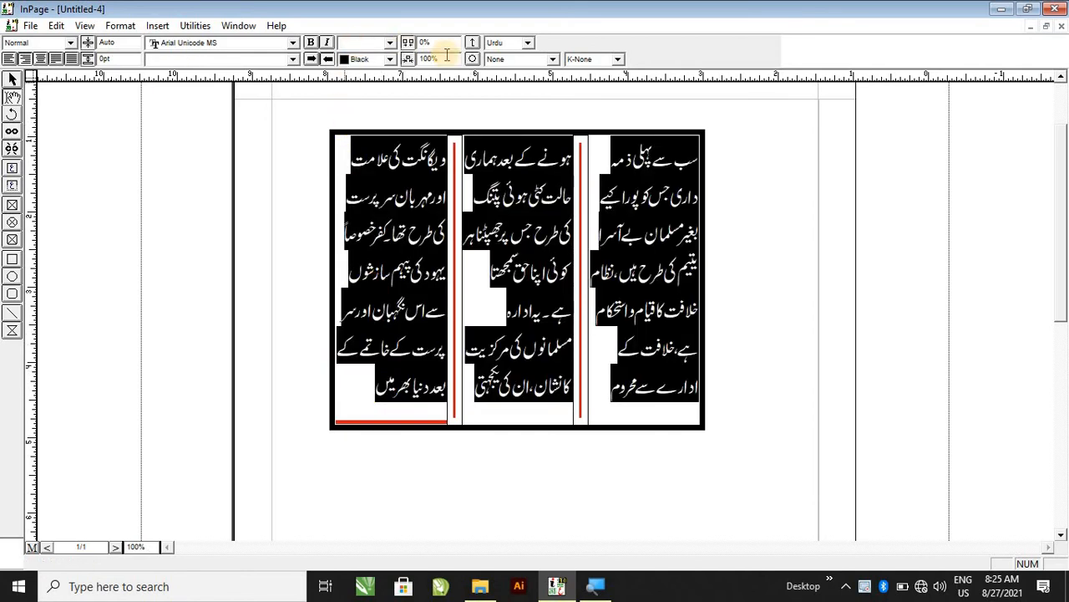
pyautogui.write('14')
pyautogui.press('Return')
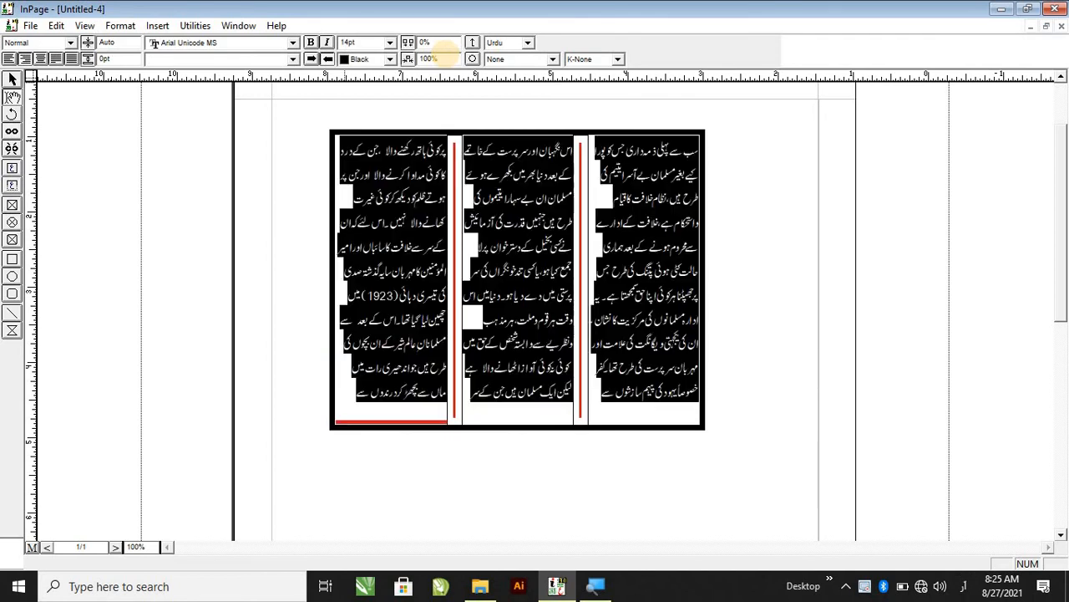
pyautogui.click(52, 60)
# Set the column rule colour to Black and the rule size to 1 pt.
pyautogui.click(659, 285)
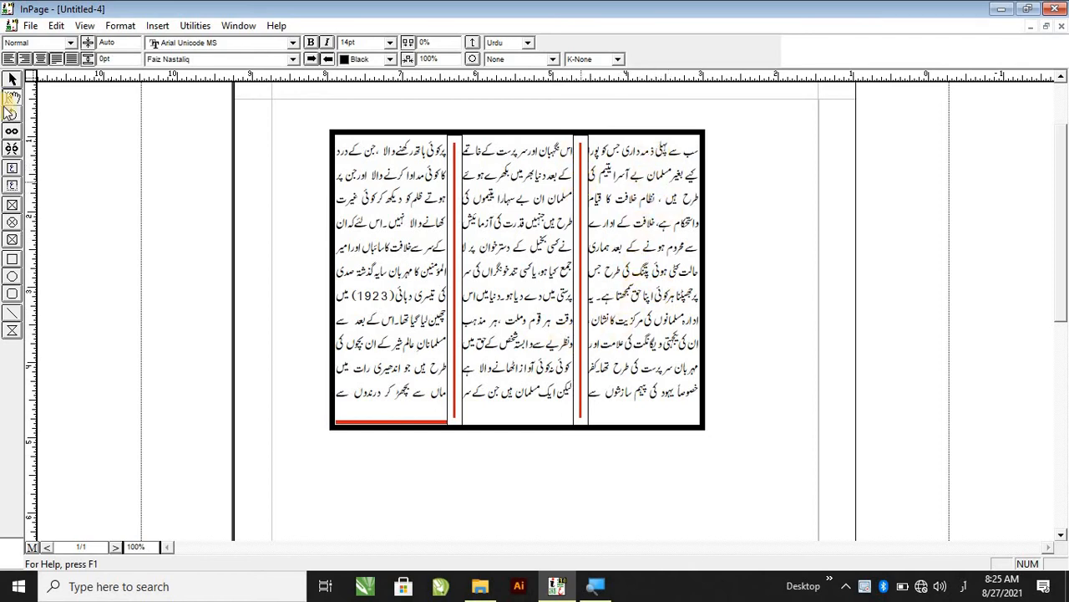
pyautogui.click(13, 79)
pyautogui.click(537, 281)
pyautogui.doubleClick(535, 284)
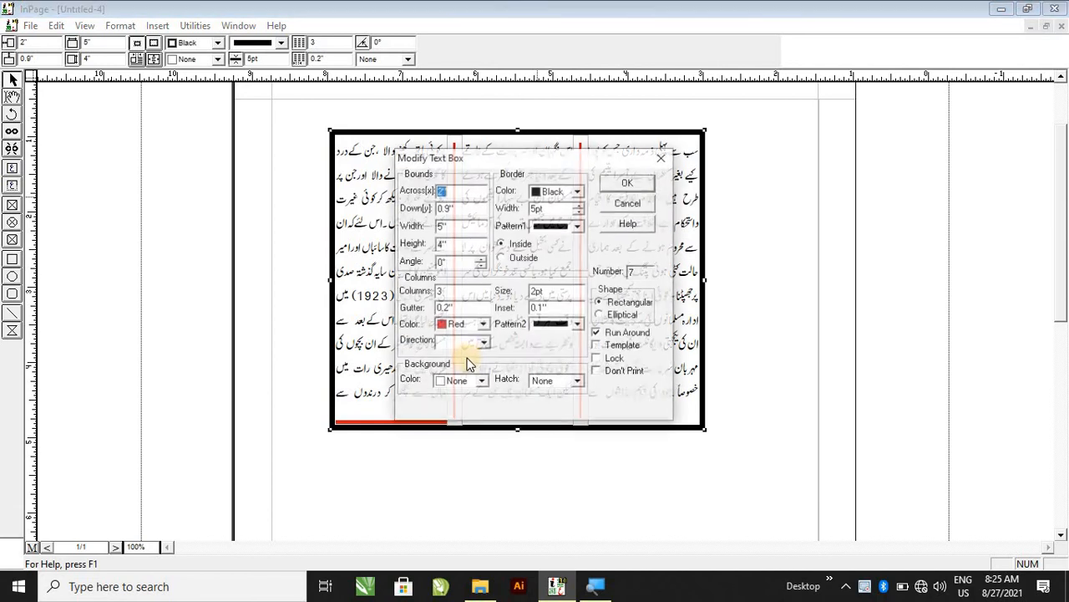
pyautogui.click(466, 340)
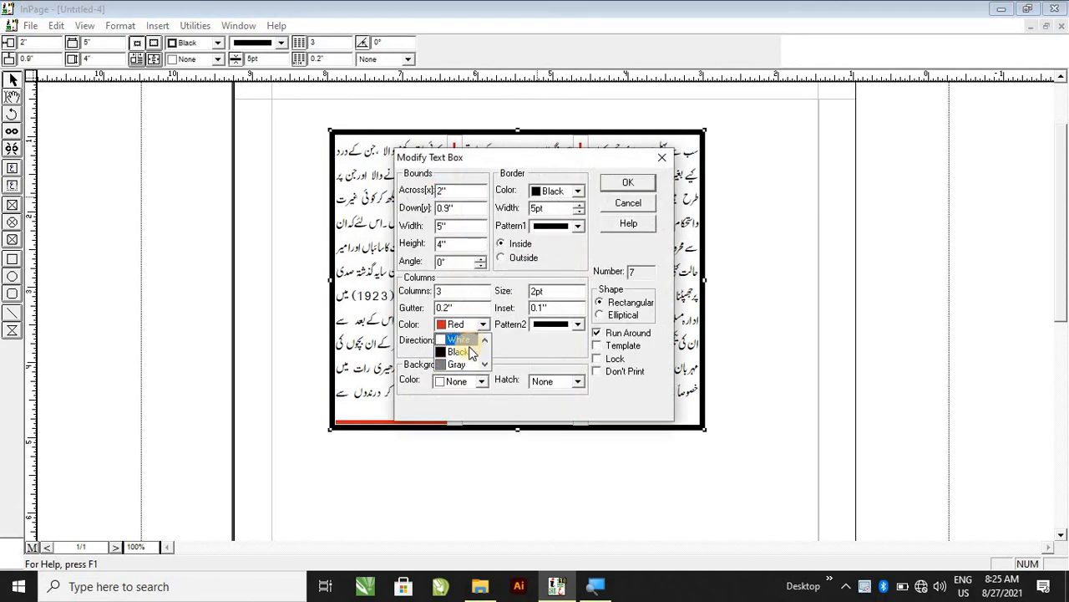
pyautogui.click(468, 352)
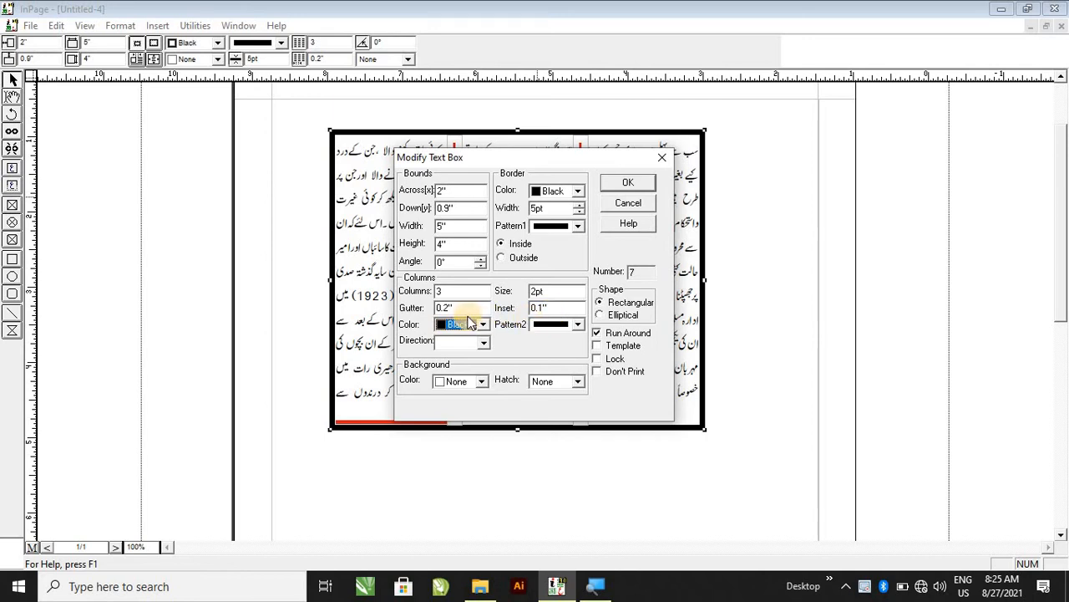
pyautogui.doubleClick(533, 290)
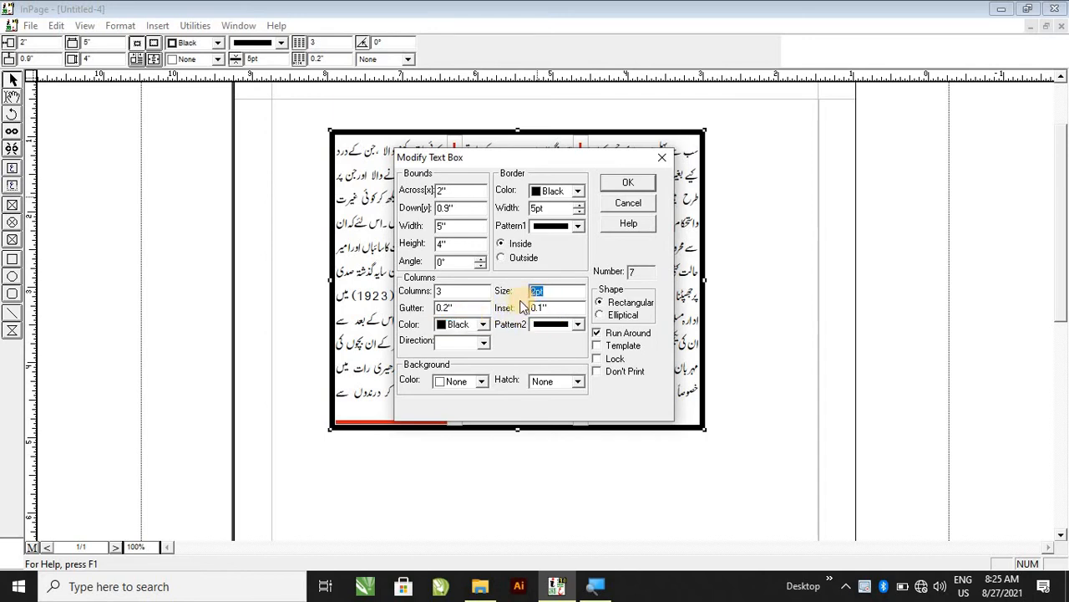
pyautogui.press('Return')
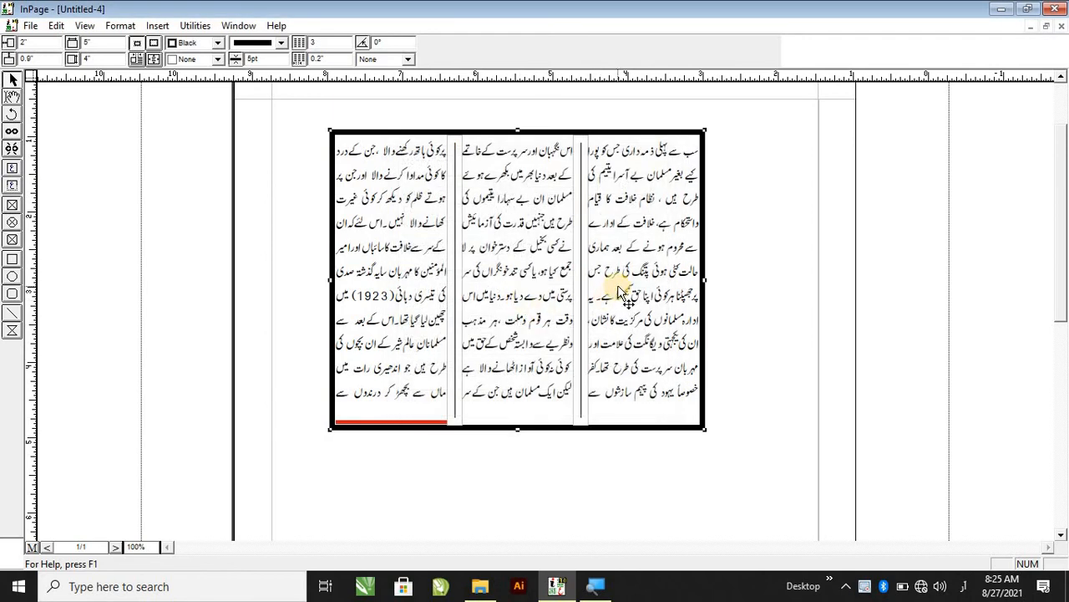
# Set the text box border width to 2 pt.
pyautogui.doubleClick(651, 218)
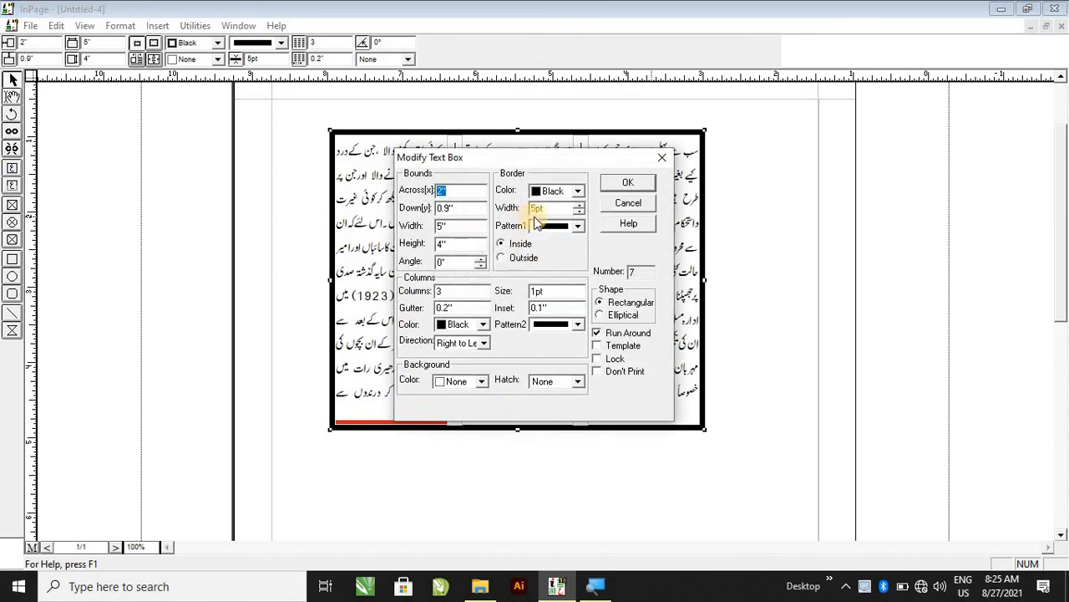
pyautogui.doubleClick(539, 209)
pyautogui.moveTo(562, 213); pyautogui.dragTo(533, 211)
pyautogui.press('Return')
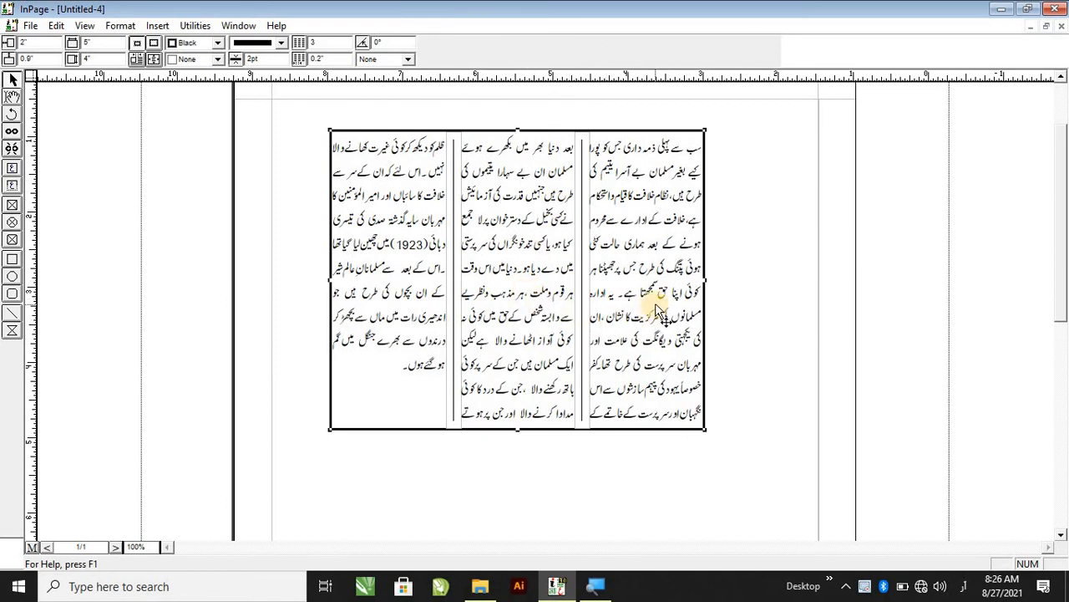
# Set the column direction to Right to Left.
pyautogui.doubleClick(585, 347)
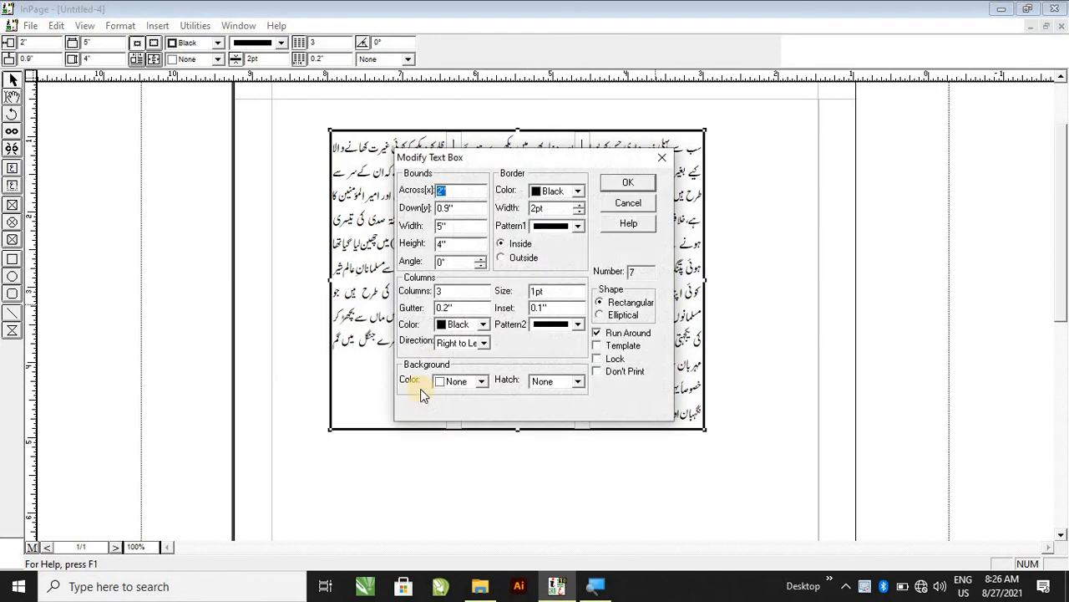
pyautogui.click(459, 343)
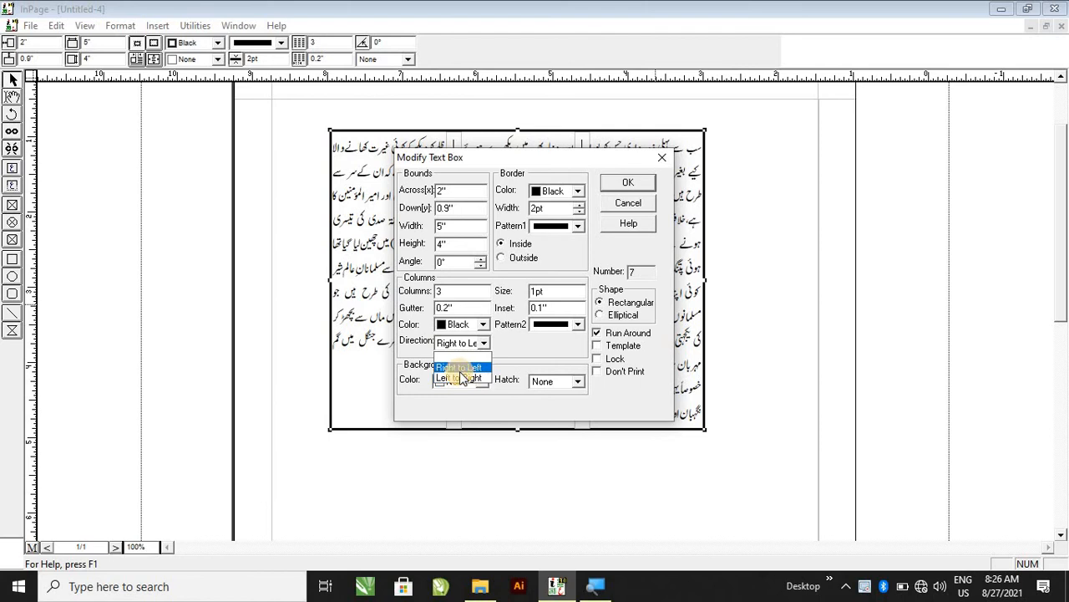
pyautogui.click(463, 368)
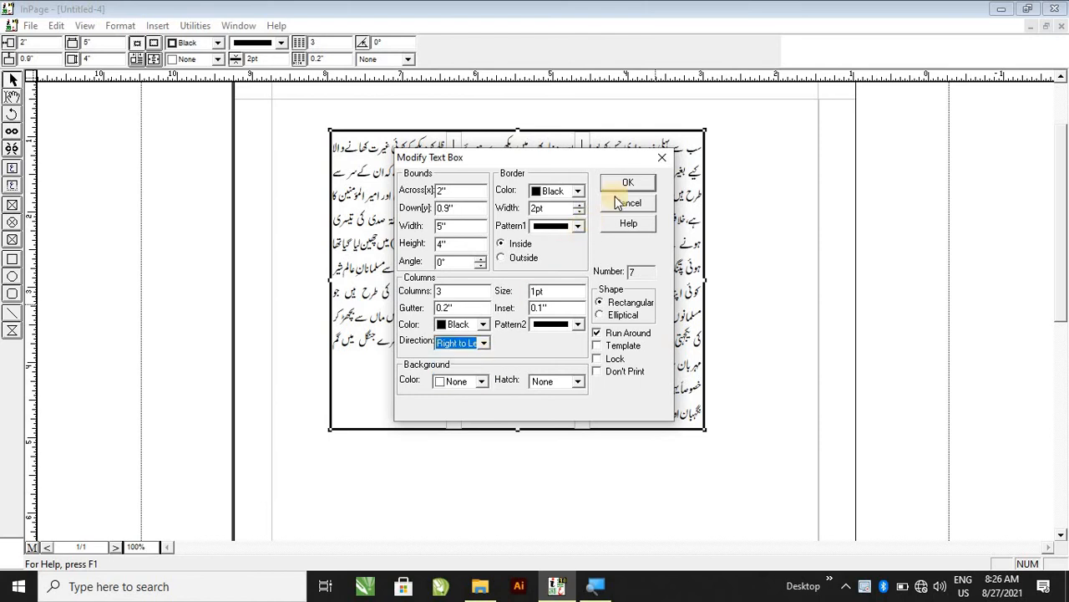
pyautogui.click(625, 185)
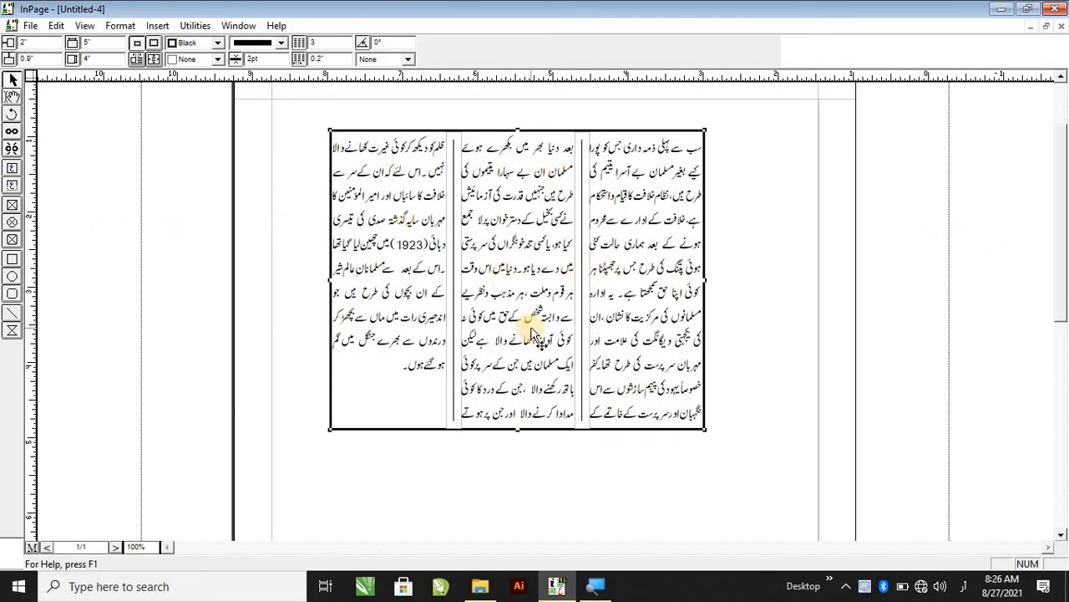
# Try a Left to Right column direction.
pyautogui.doubleClick(664, 303)
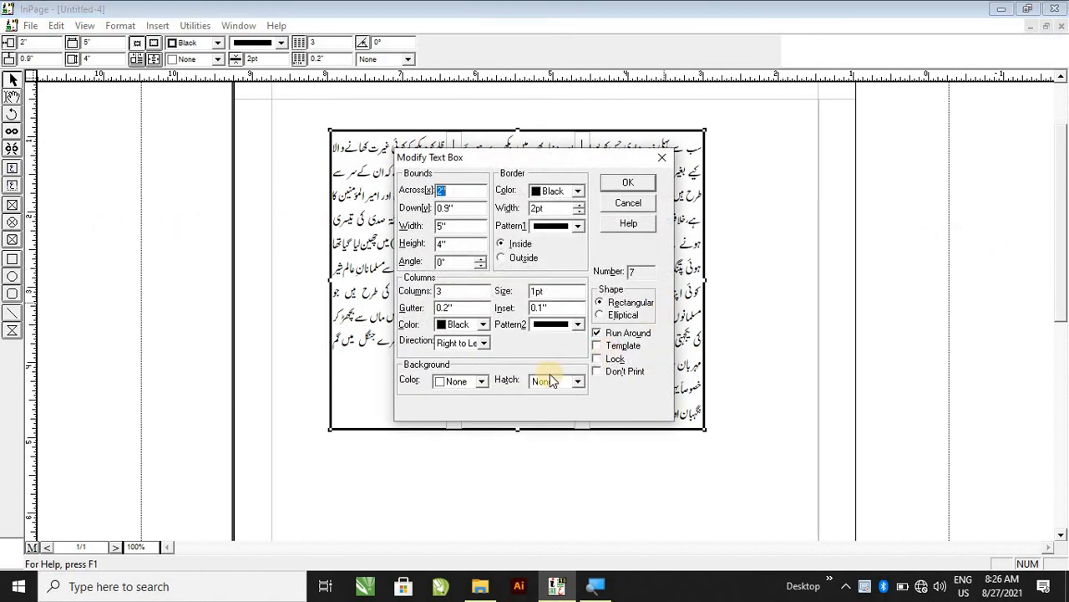
pyautogui.click(476, 344)
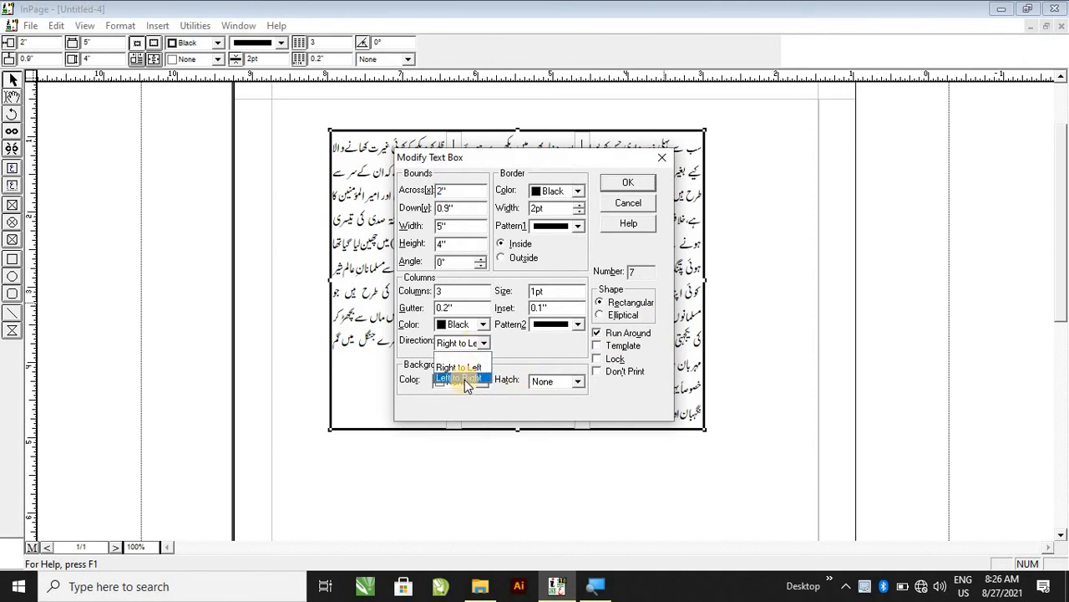
pyautogui.click(464, 380)
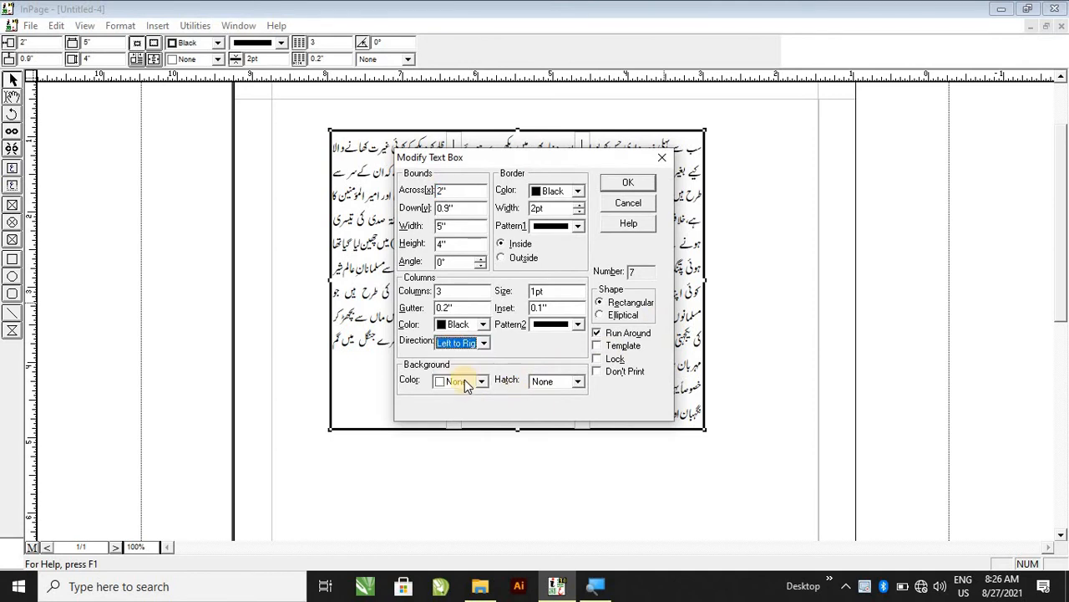
pyautogui.click(625, 183)
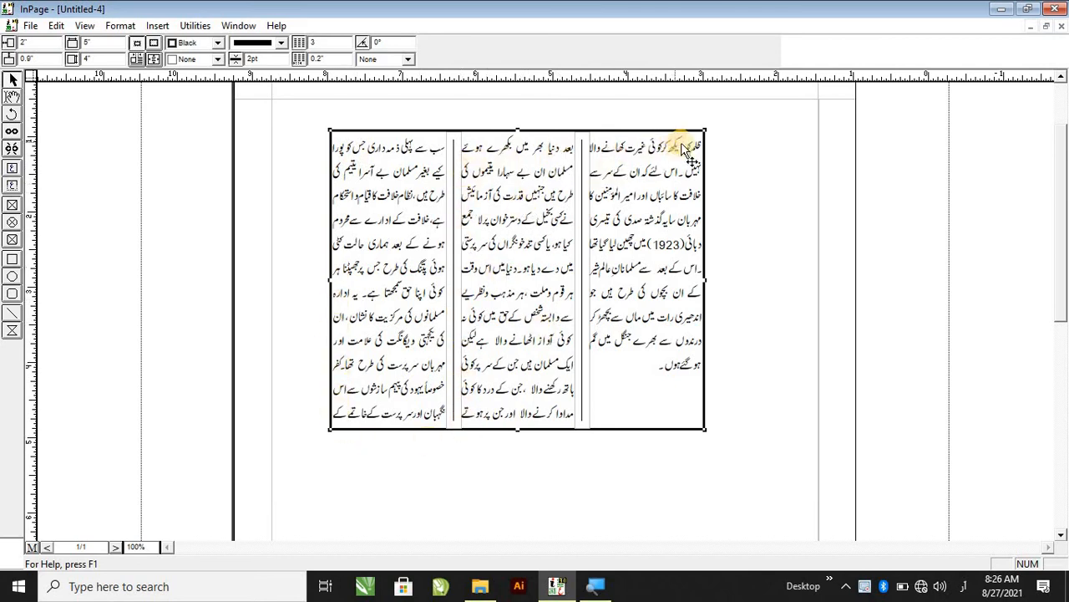
# Set the column direction back to Right to Left.
pyautogui.doubleClick(645, 338)
pyautogui.click(484, 344)
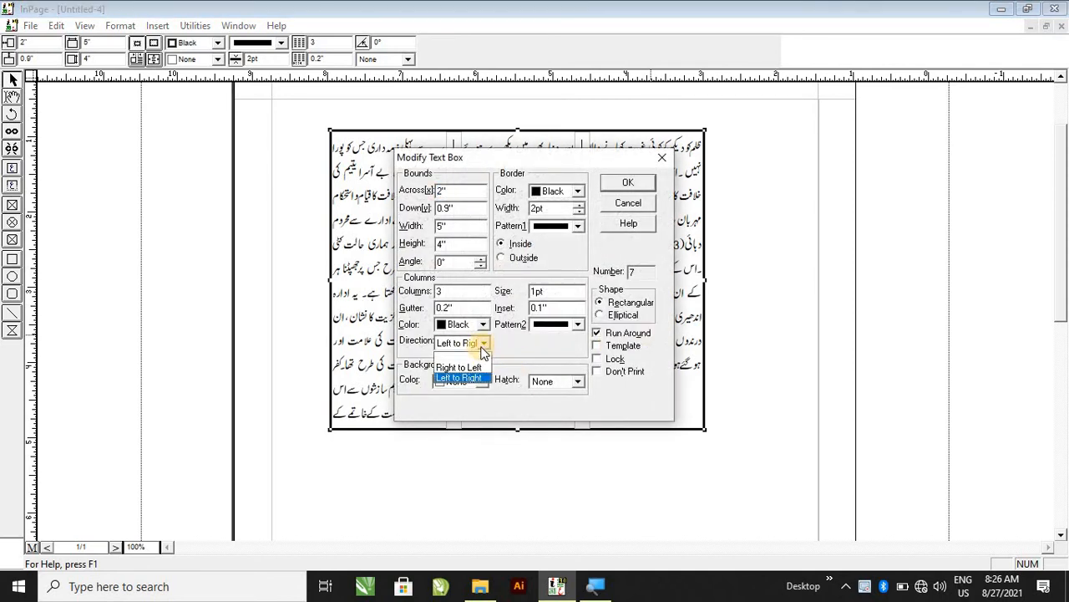
pyautogui.click(464, 363)
pyautogui.click(626, 183)
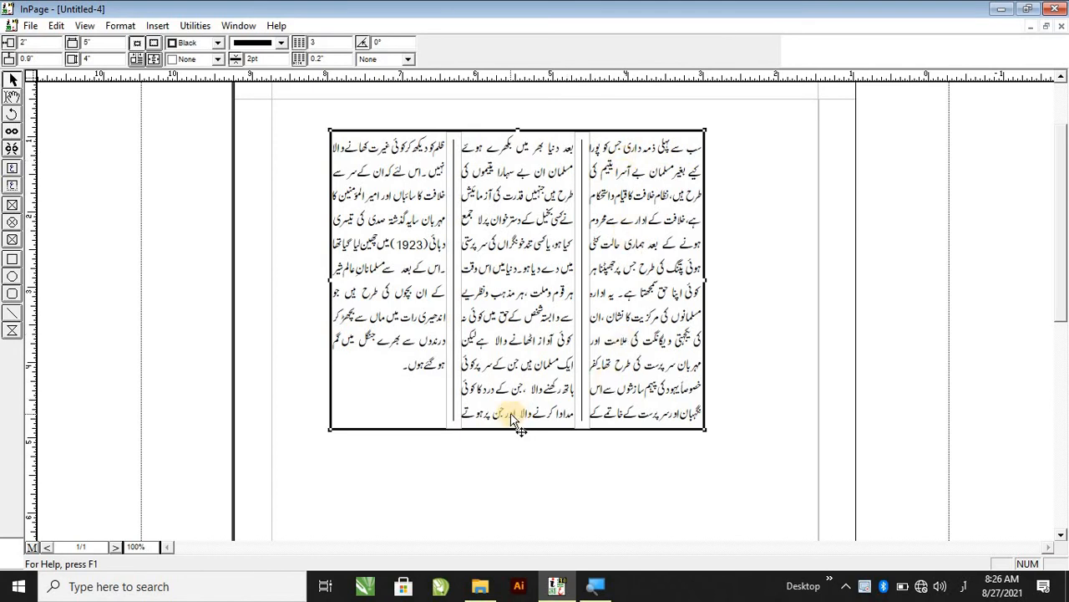
# Set the text box background color to Gray.
pyautogui.doubleClick(679, 363)
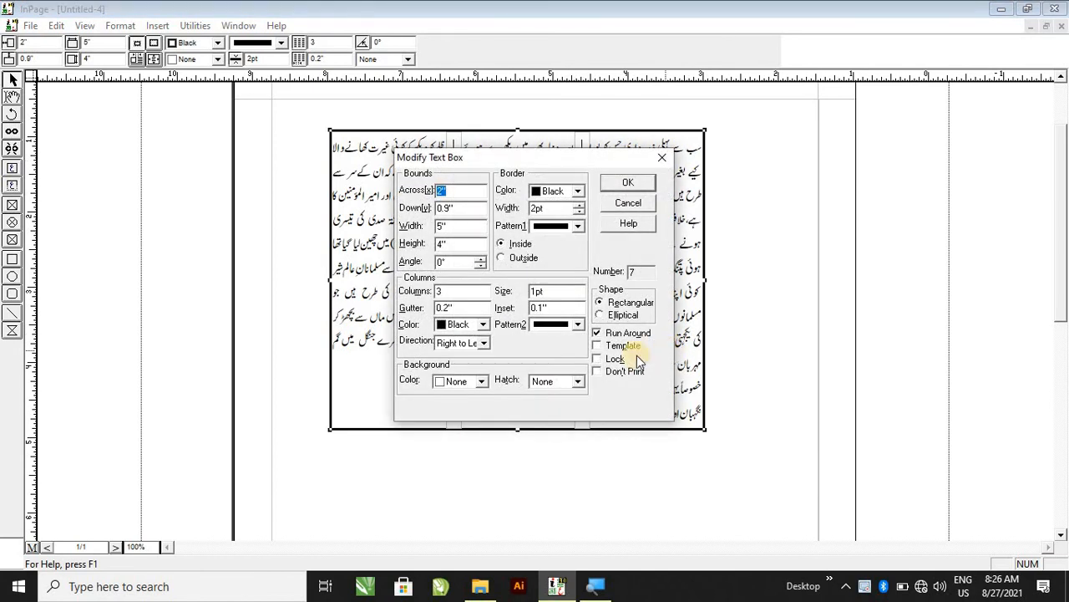
pyautogui.click(458, 390)
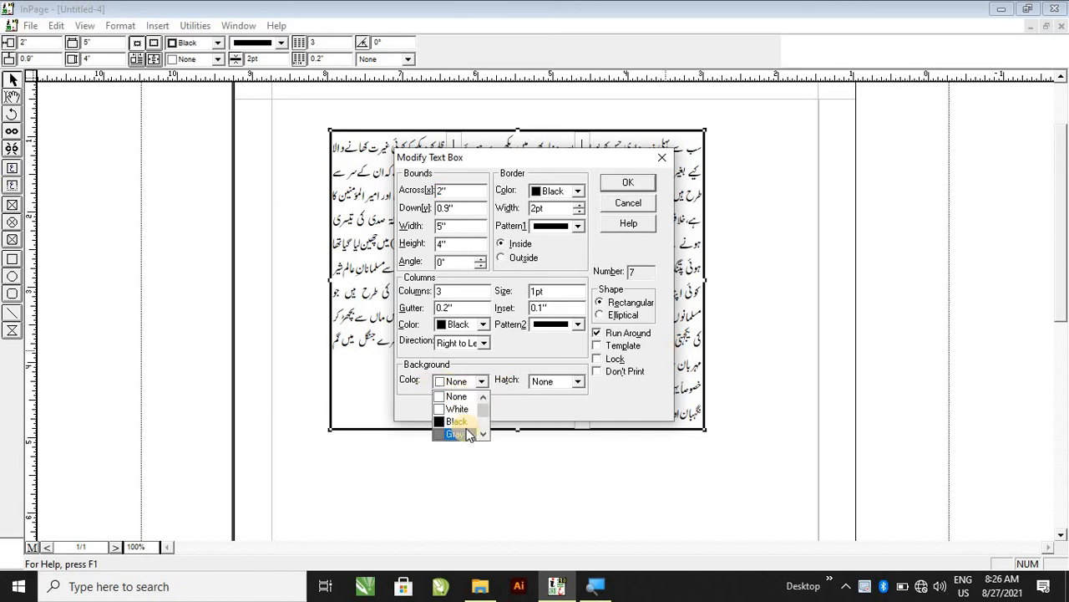
pyautogui.click(469, 435)
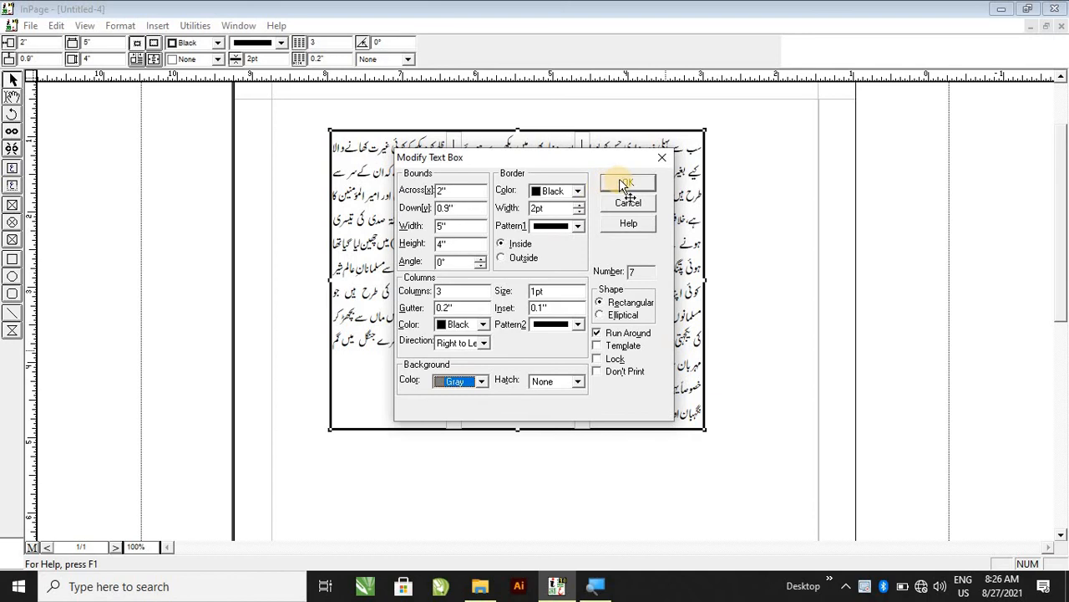
pyautogui.click(625, 182)
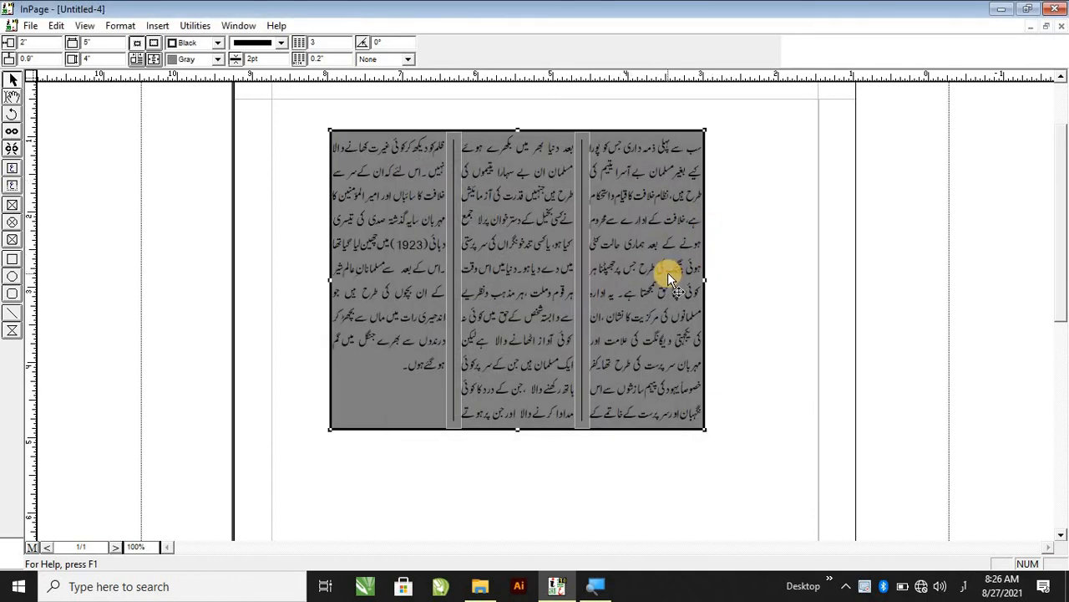
# Change the text box background color to 10% Black.
pyautogui.doubleClick(582, 306)
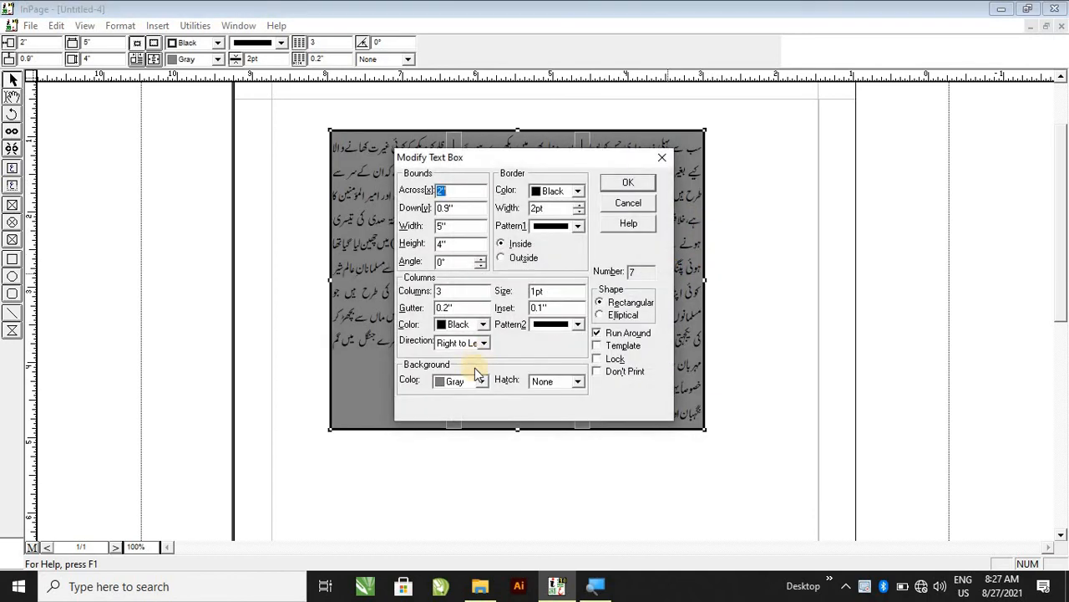
pyautogui.click(481, 381)
pyautogui.scroll(-2, 477, 379)
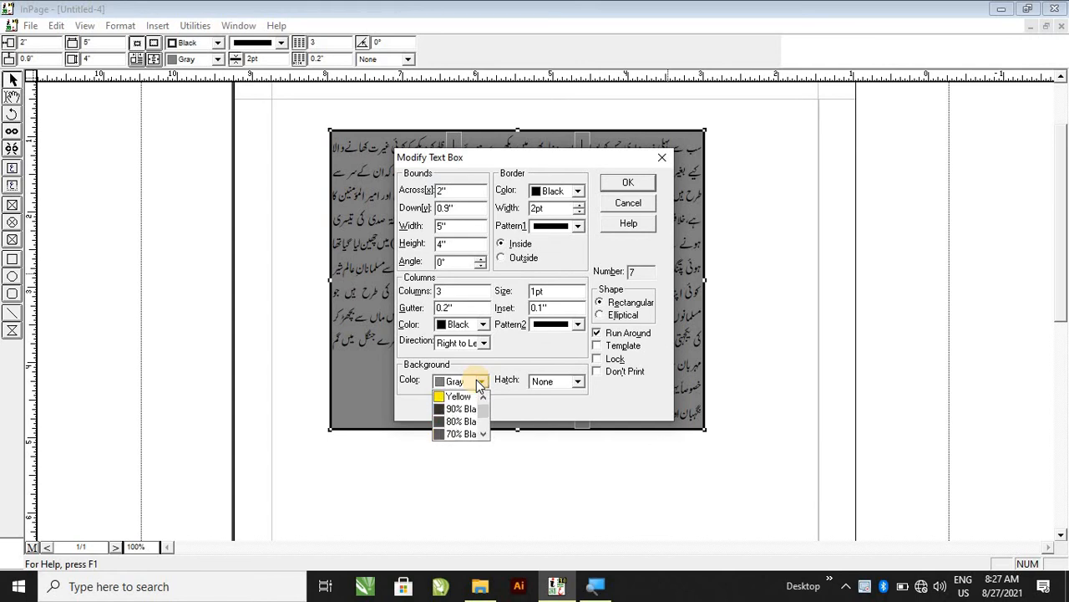
pyautogui.scroll(-1, 479, 383)
pyautogui.scroll(-1, 476, 380)
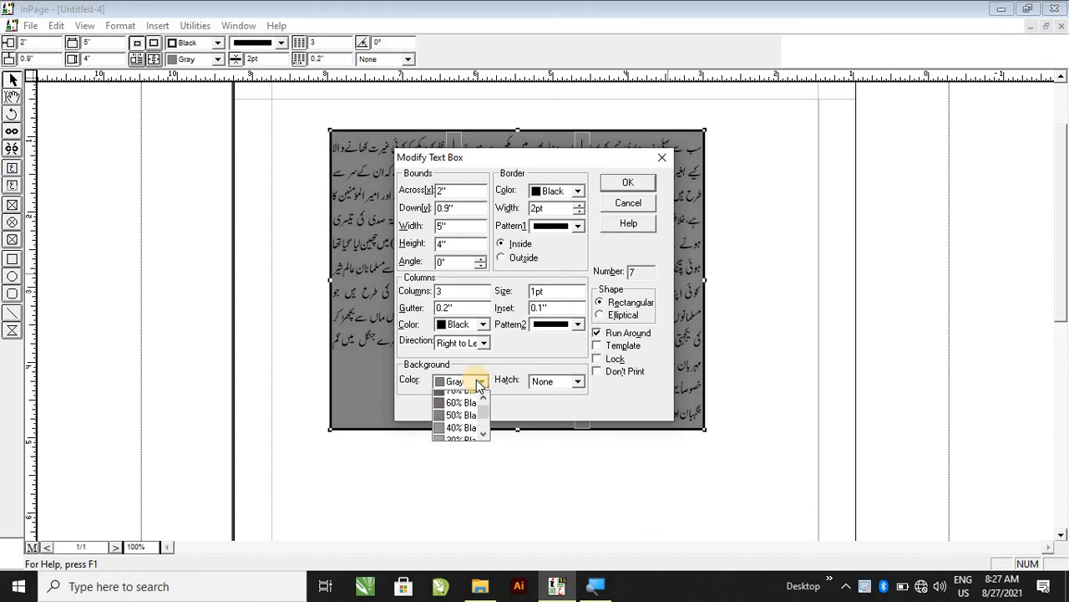
pyautogui.click(461, 434)
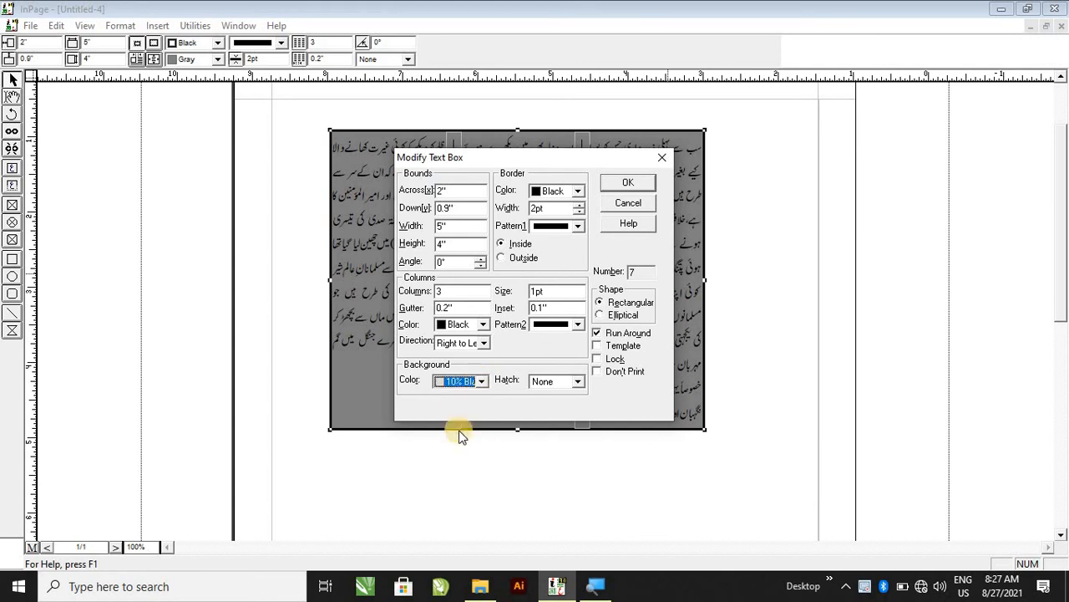
pyautogui.click(619, 183)
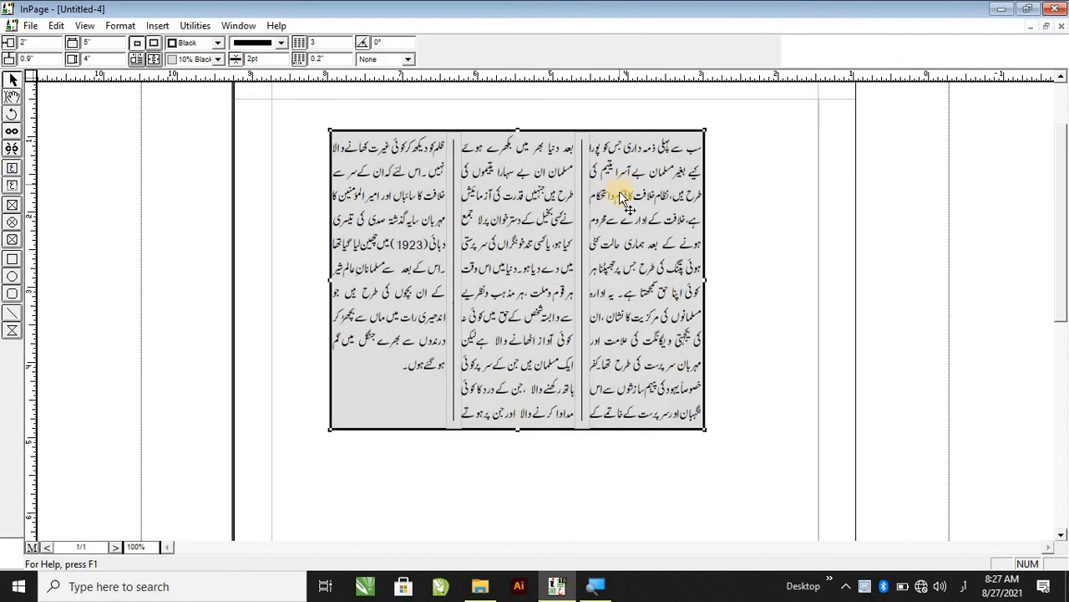
pyautogui.doubleClick(615, 379)
pyautogui.click(568, 380)
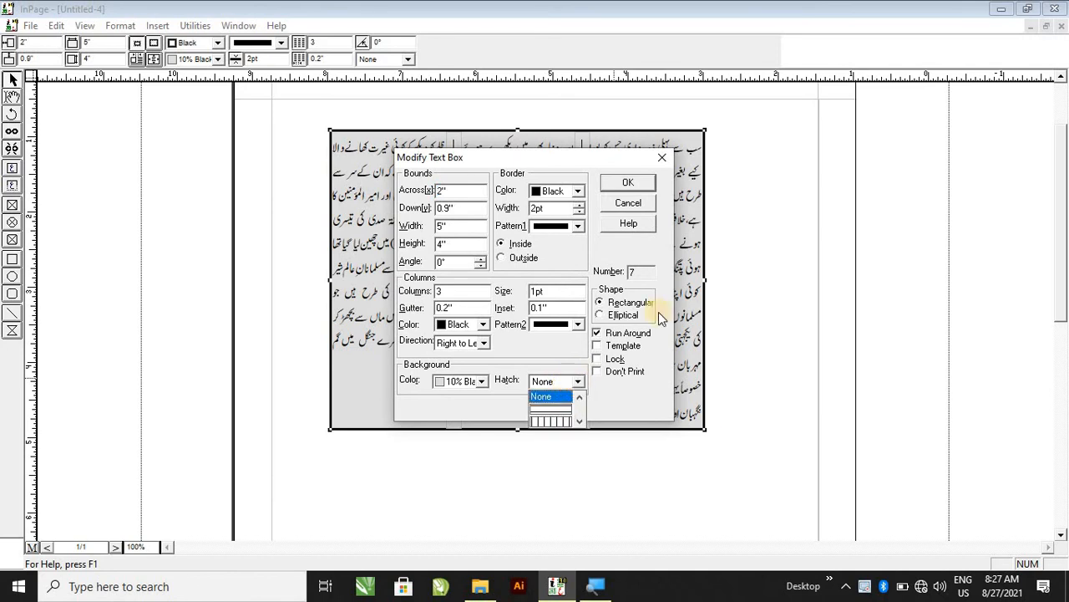
pyautogui.click(624, 179)
pyautogui.click(629, 203)
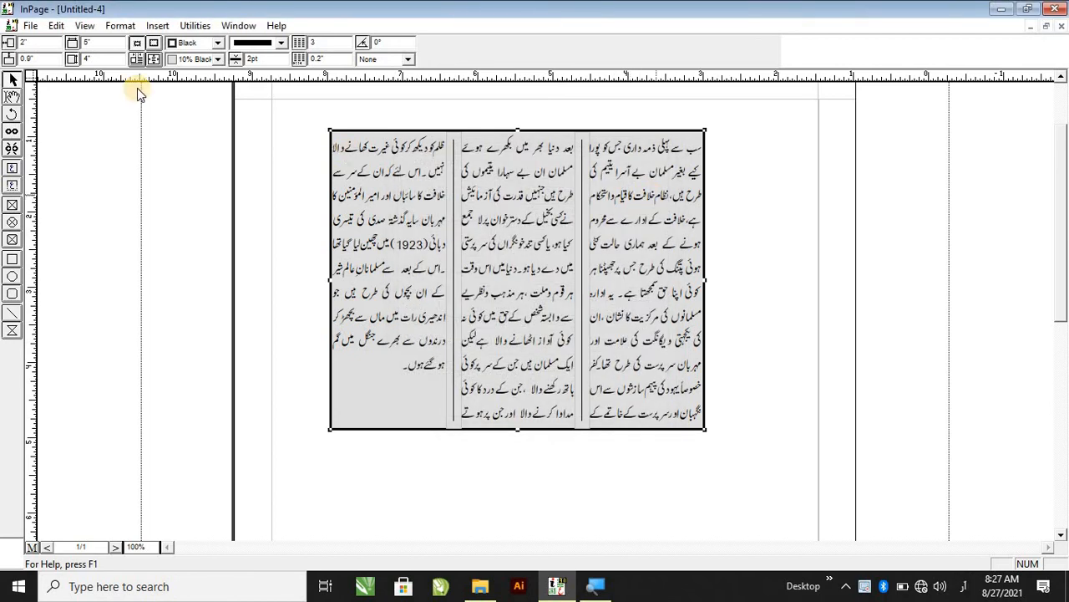
# Place the text cursor in the box and review the hatch options in the Character dialog.
pyautogui.click(121, 25)
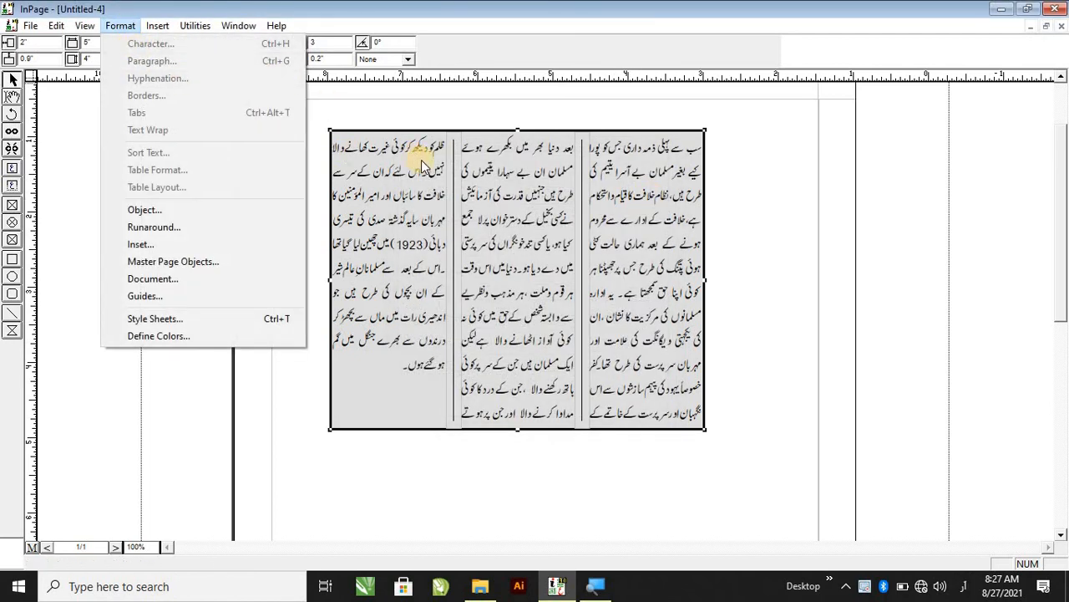
pyautogui.click(13, 97)
pyautogui.click(355, 192)
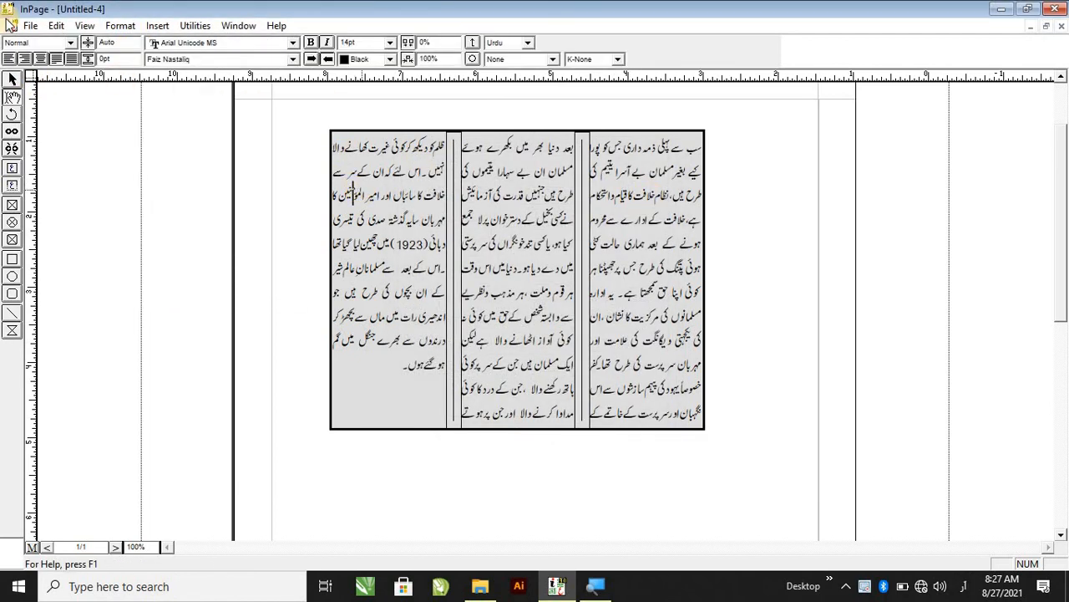
pyautogui.click(120, 25)
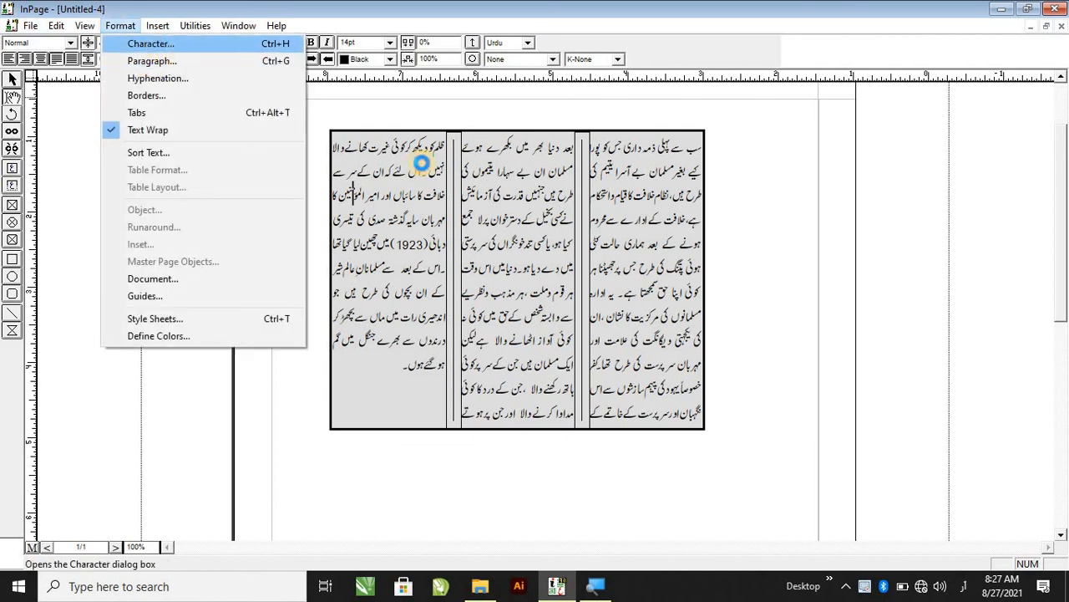
pyautogui.click(150, 44)
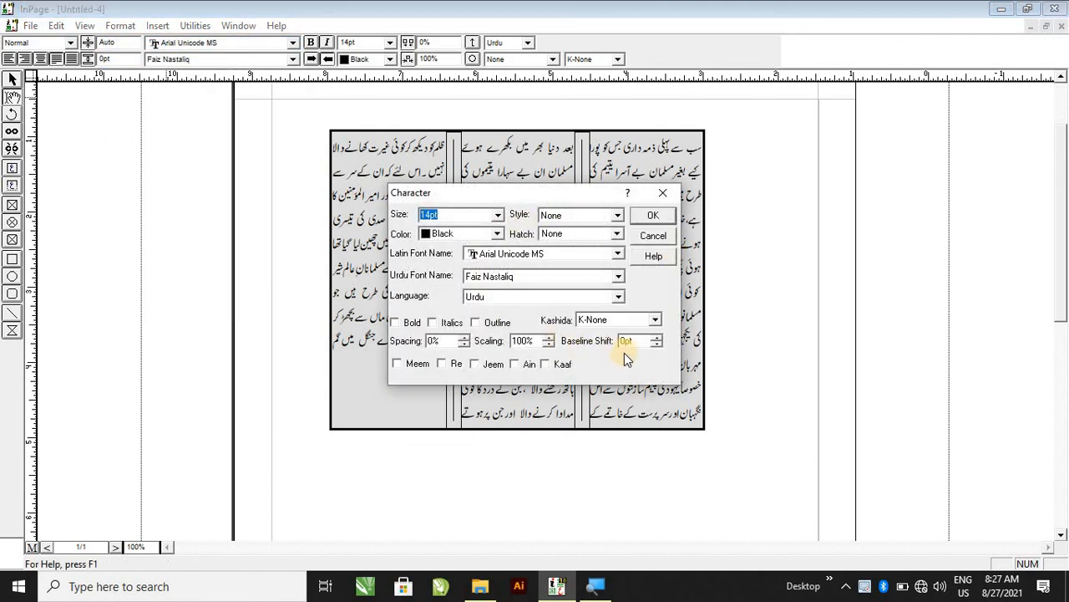
pyautogui.click(574, 234)
pyautogui.scroll(-2, 583, 251)
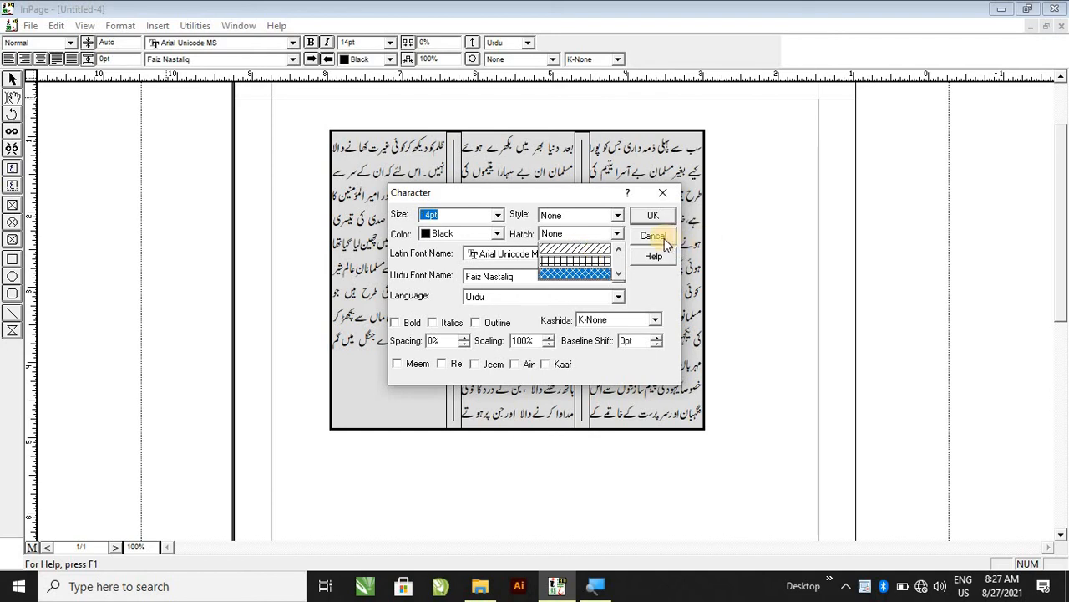
pyautogui.click(660, 237)
pyautogui.click(659, 235)
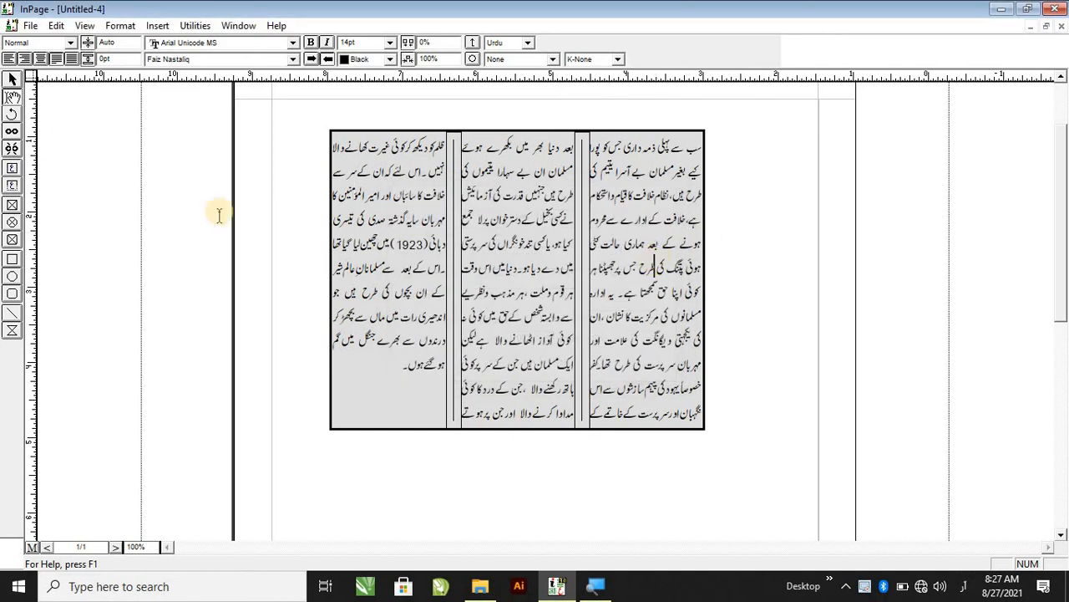
# Apply a vertical-line hatch to the text box background.
pyautogui.click(370, 159)
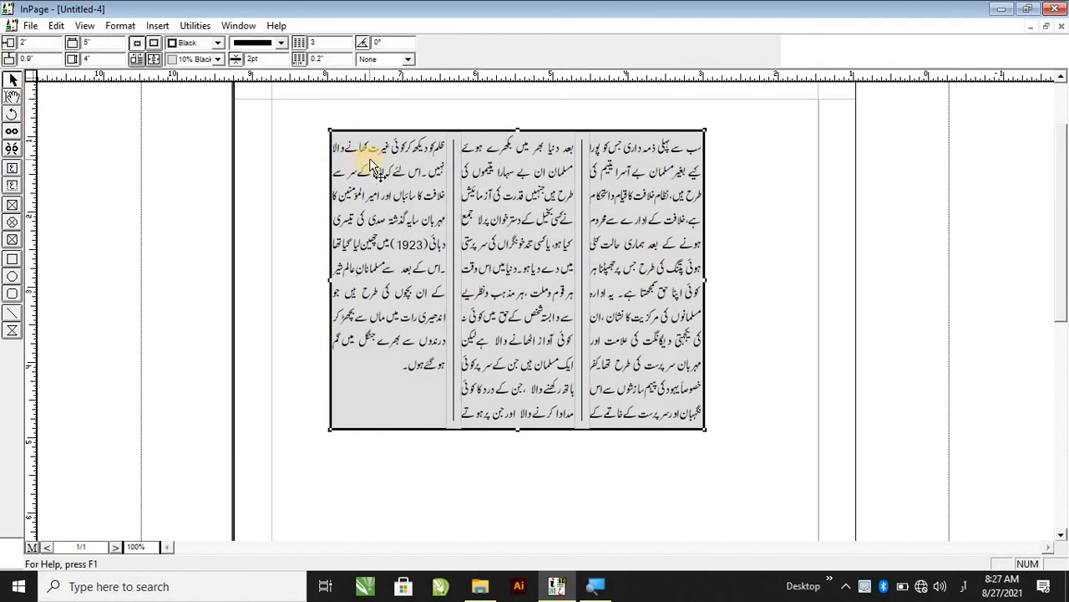
pyautogui.doubleClick(369, 158)
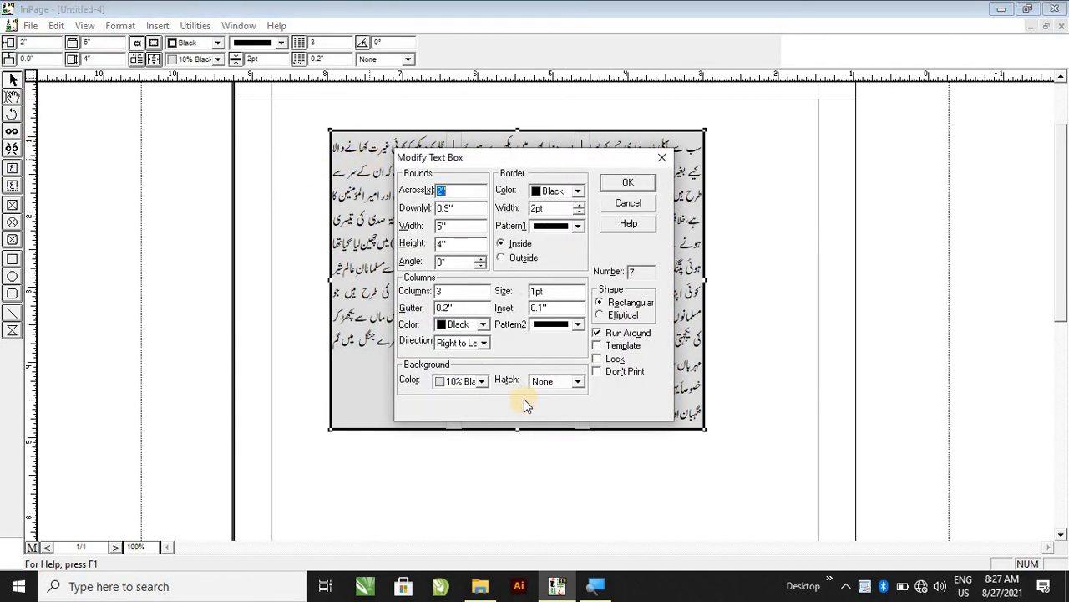
pyautogui.click(562, 386)
pyautogui.click(553, 407)
pyautogui.click(620, 183)
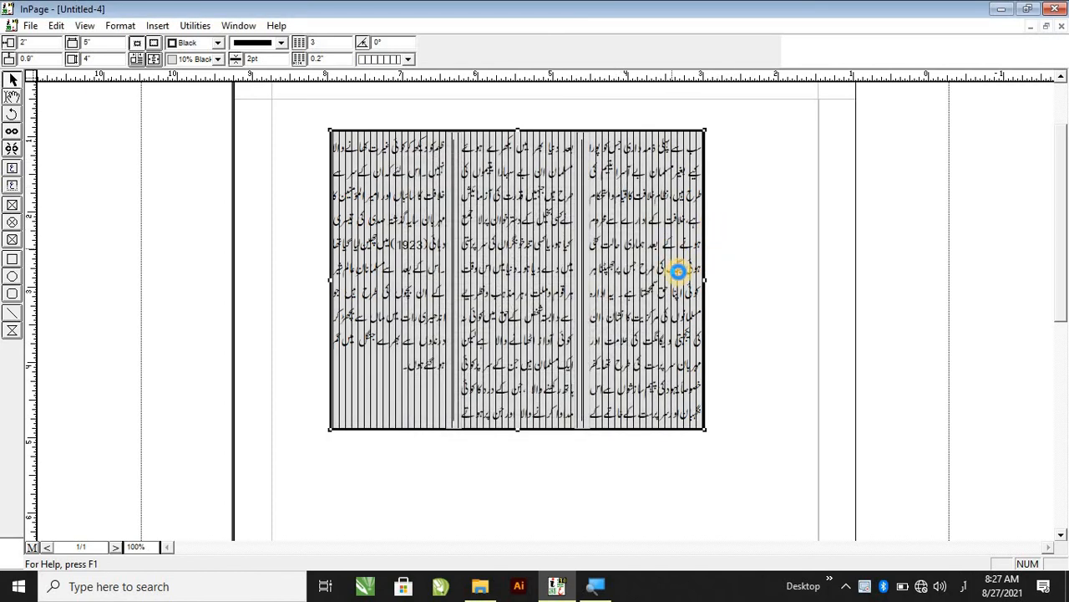
# Change the background hatch to a diagonal-line pattern.
pyautogui.doubleClick(700, 395)
pyautogui.click(575, 386)
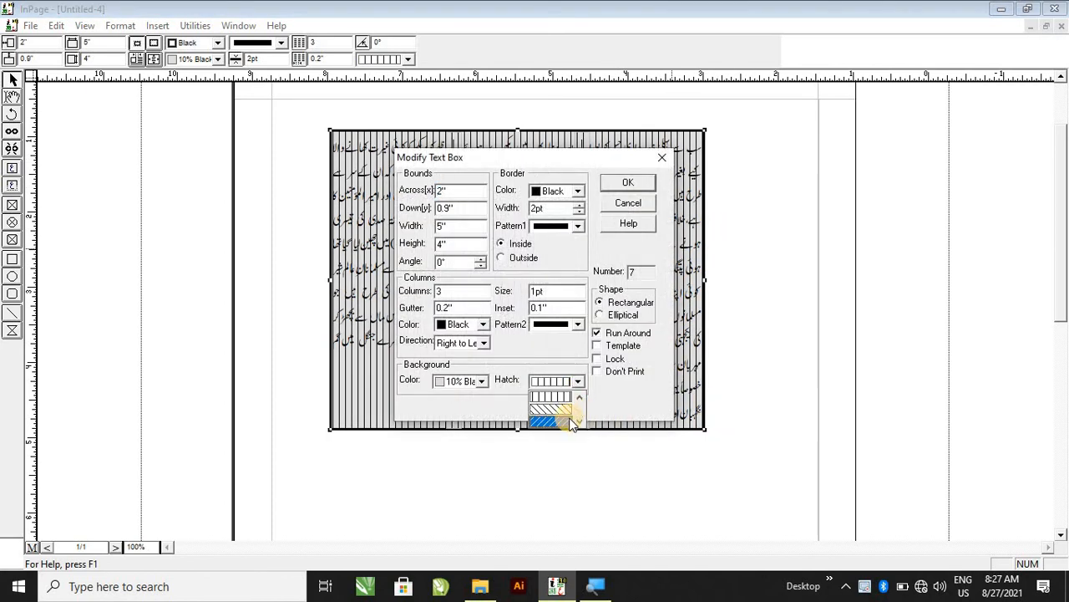
pyautogui.click(566, 421)
pyautogui.click(628, 184)
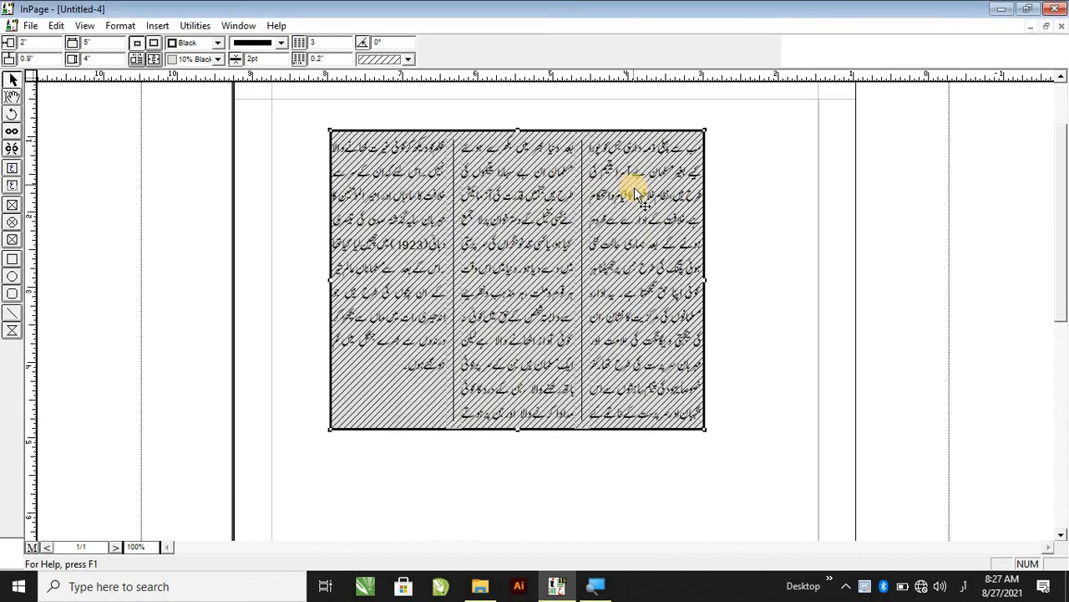
# Change the background hatch to a crosshatch pattern.
pyautogui.doubleClick(673, 274)
pyautogui.click(573, 382)
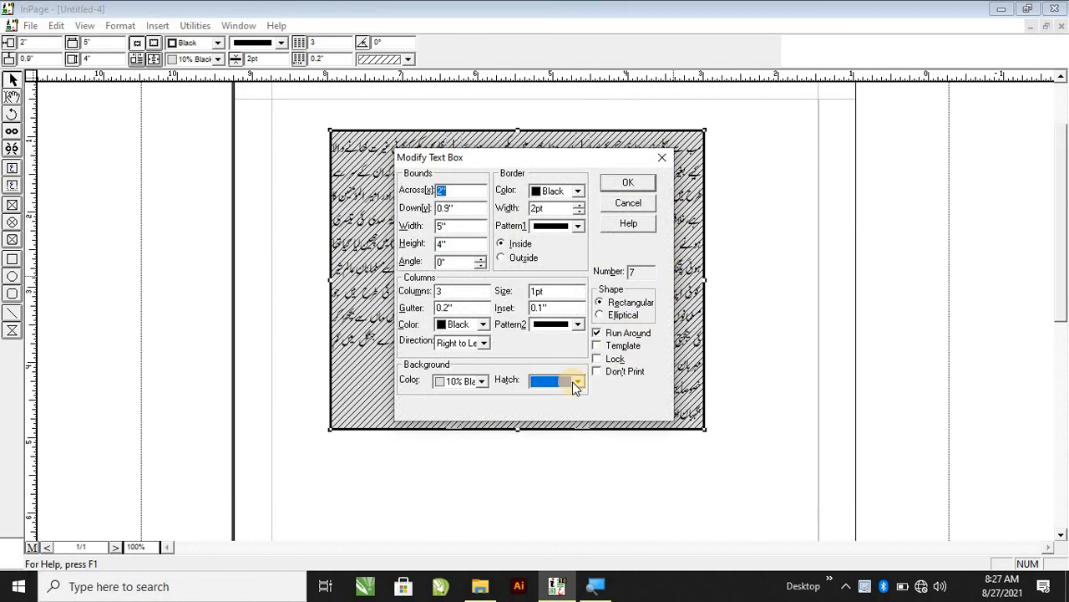
pyautogui.click(551, 420)
pyautogui.click(637, 180)
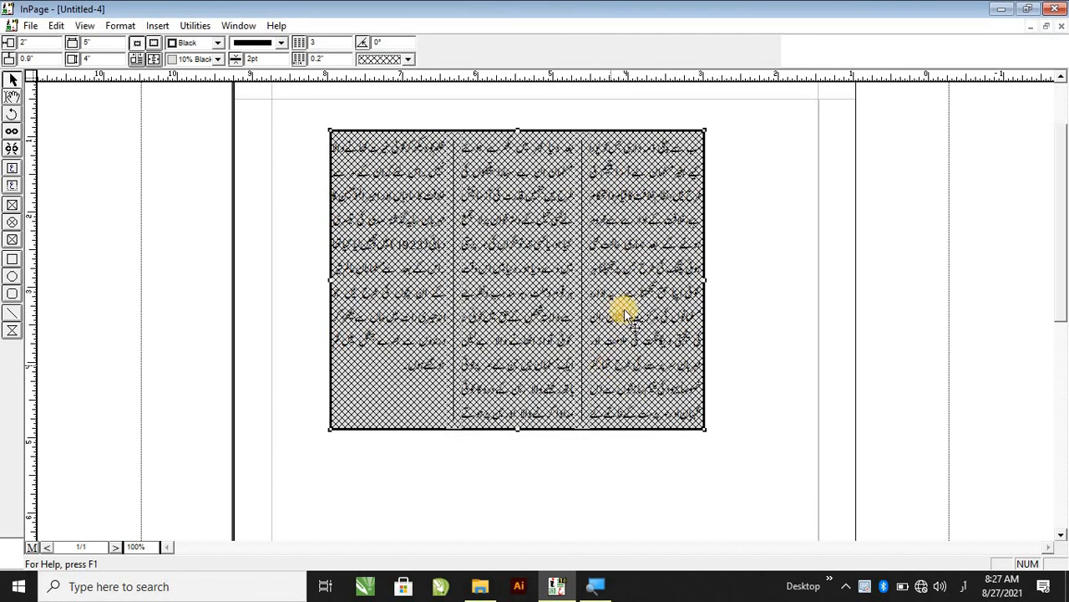
# Set the background hatch back to None.
pyautogui.doubleClick(622, 313)
pyautogui.click(576, 381)
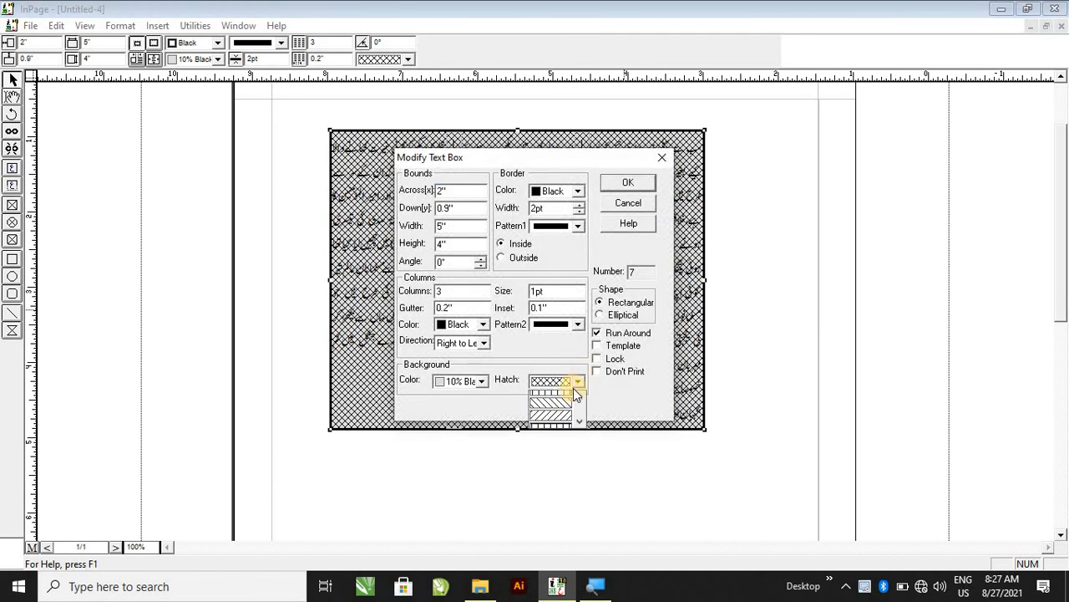
pyautogui.click(568, 399)
pyautogui.click(629, 184)
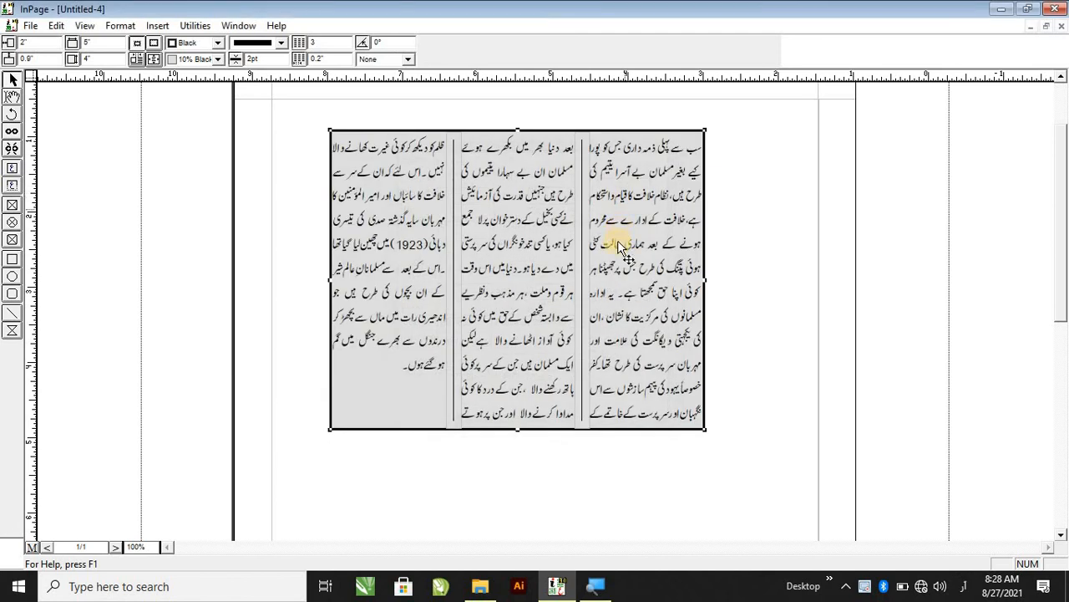
# Set the text box background color to Orange.
pyautogui.doubleClick(620, 248)
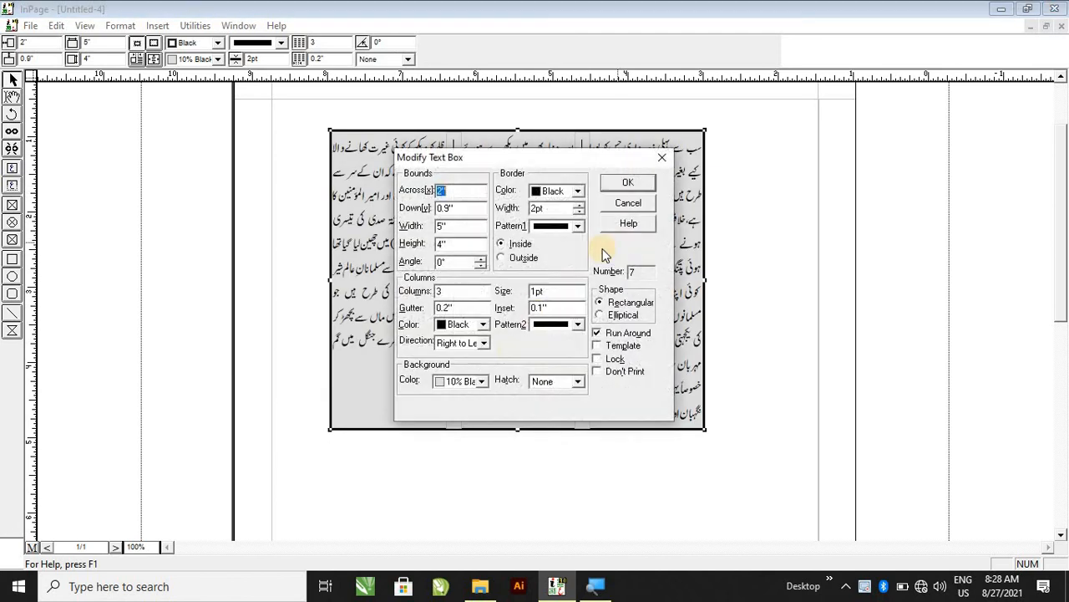
pyautogui.click(482, 381)
pyautogui.click(459, 418)
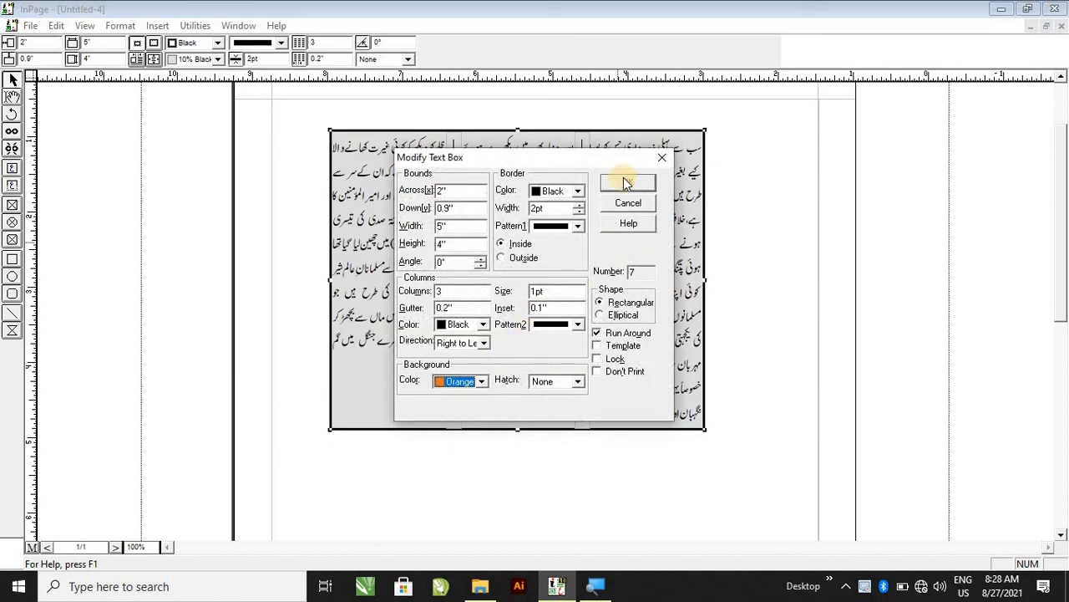
pyautogui.click(626, 183)
# Set the text box background color to White.
pyautogui.doubleClick(631, 205)
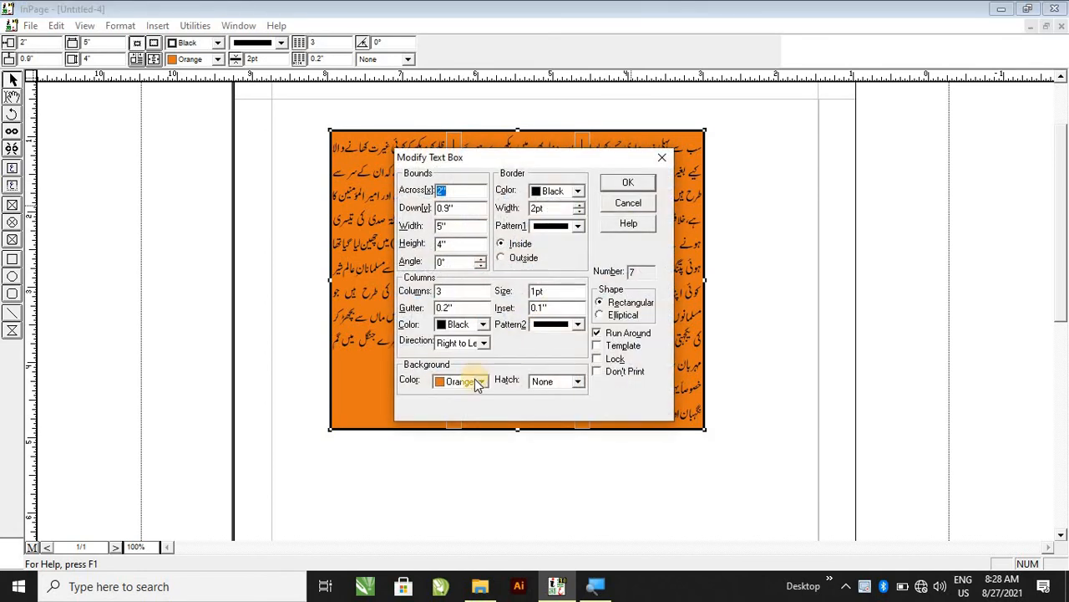
pyautogui.click(476, 381)
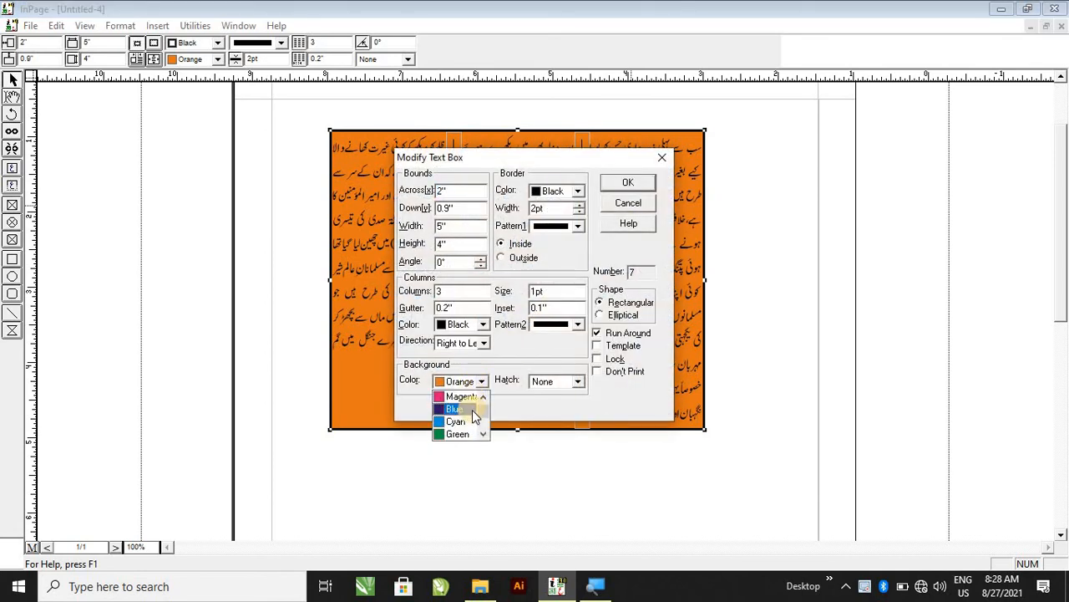
pyautogui.moveTo(483, 420); pyautogui.dragTo(483, 409)
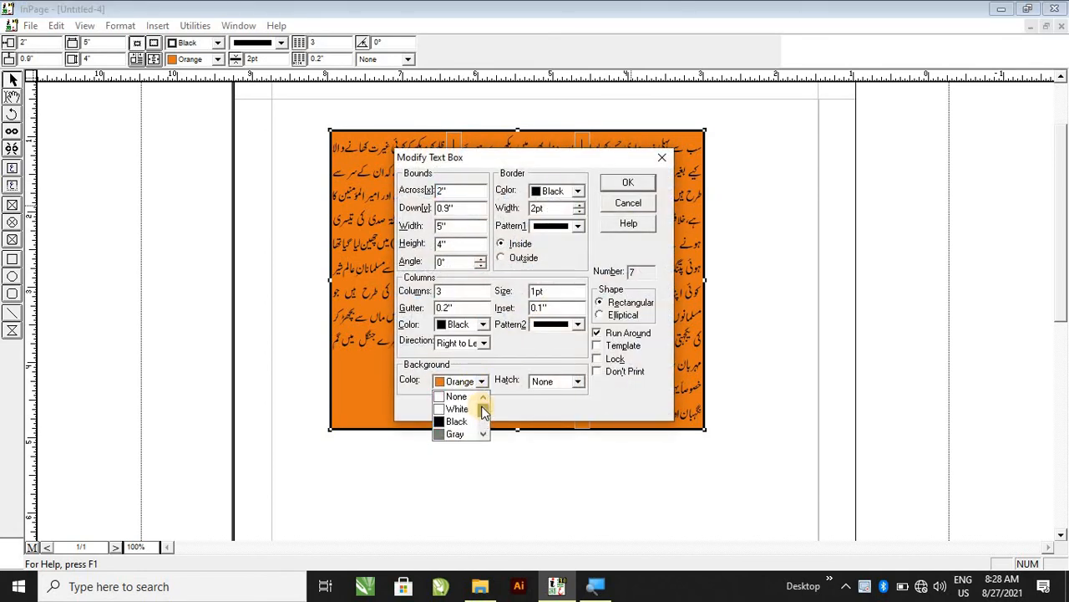
pyautogui.click(470, 408)
pyautogui.click(631, 186)
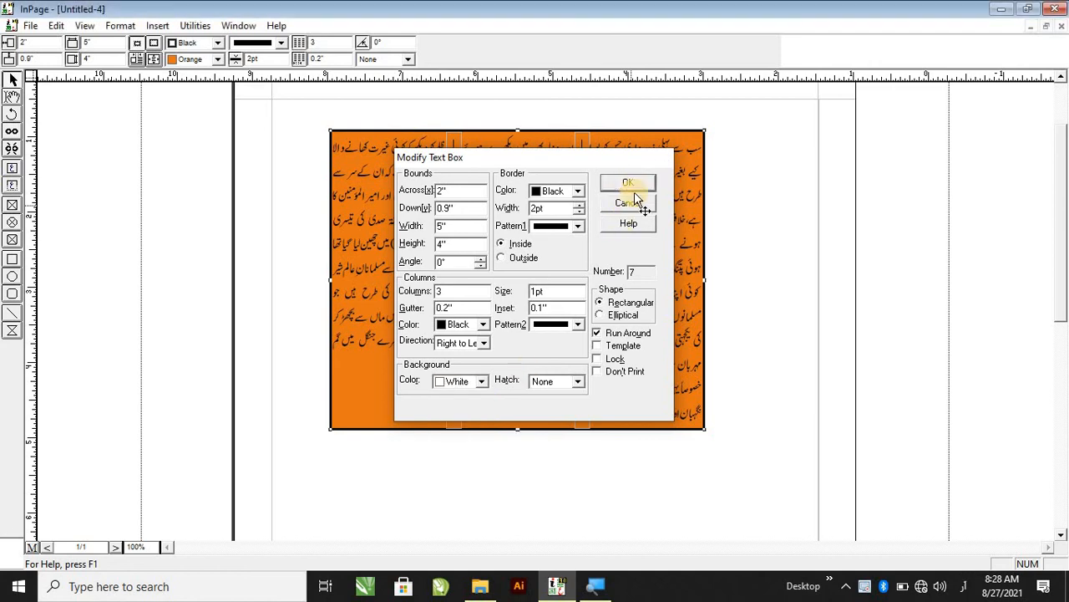
# Change the text box shape to Elliptical in Modify Text Box.
pyautogui.doubleClick(658, 239)
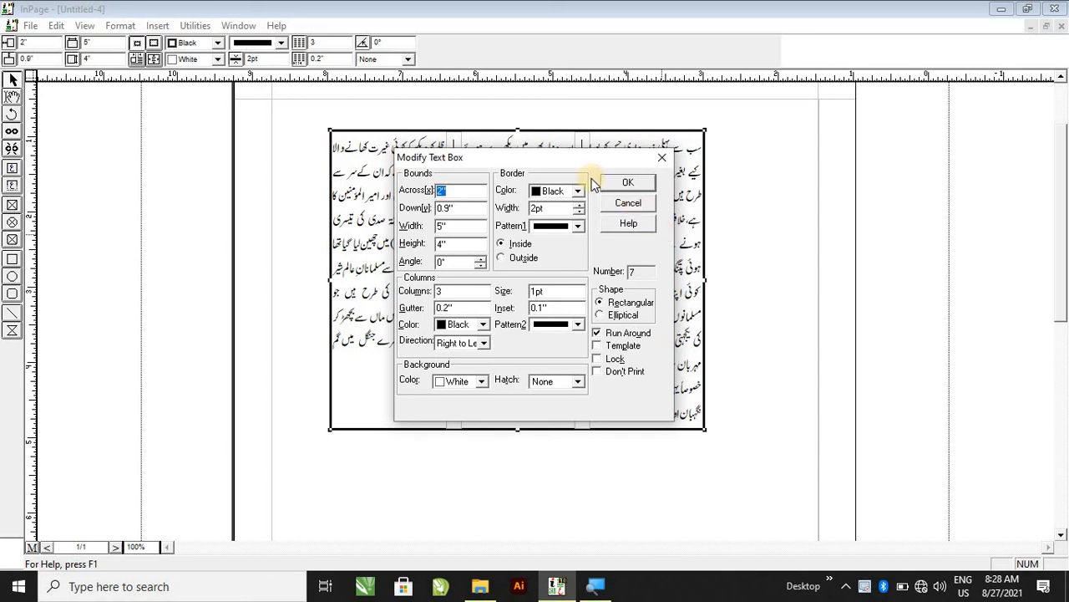
pyautogui.moveTo(582, 162); pyautogui.dragTo(236, 136)
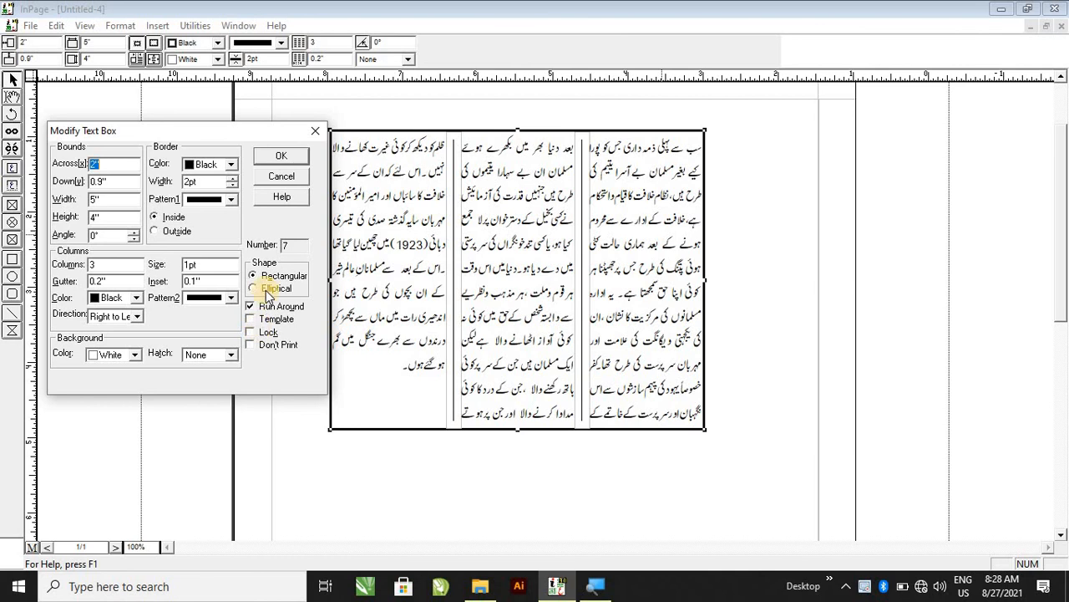
pyautogui.click(265, 289)
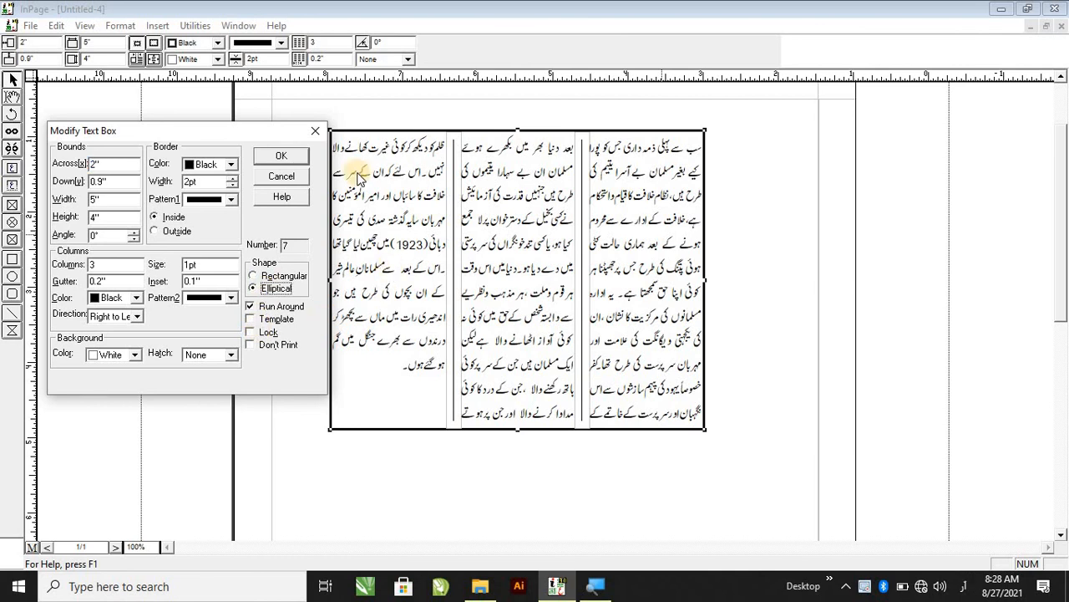
pyautogui.click(278, 155)
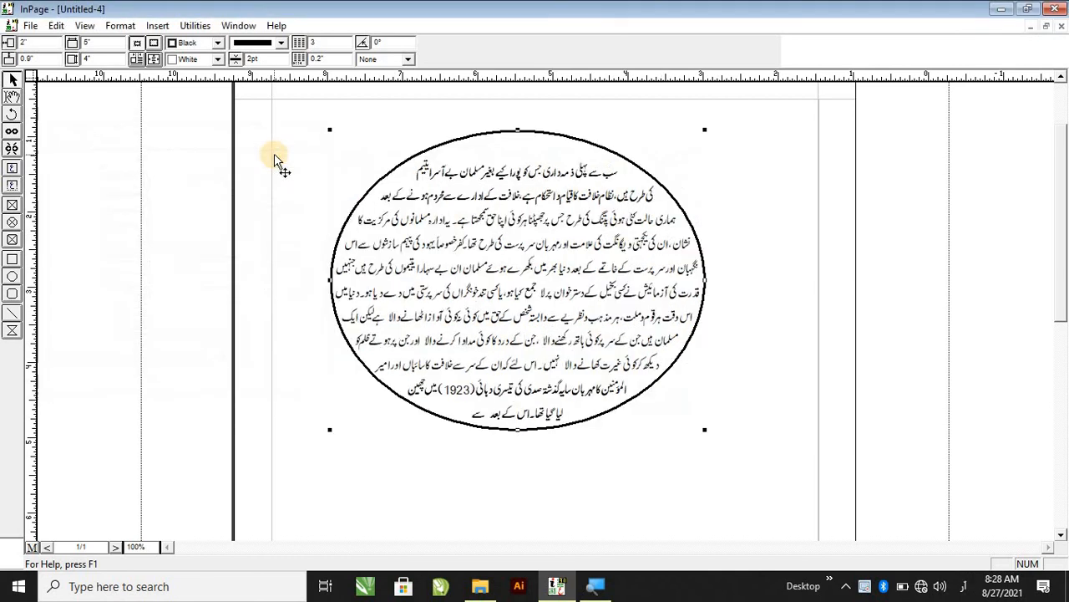
# Reopen Modify Text Box, turn on Run Around for the text box and apply.
pyautogui.click(742, 292)
pyautogui.doubleClick(590, 325)
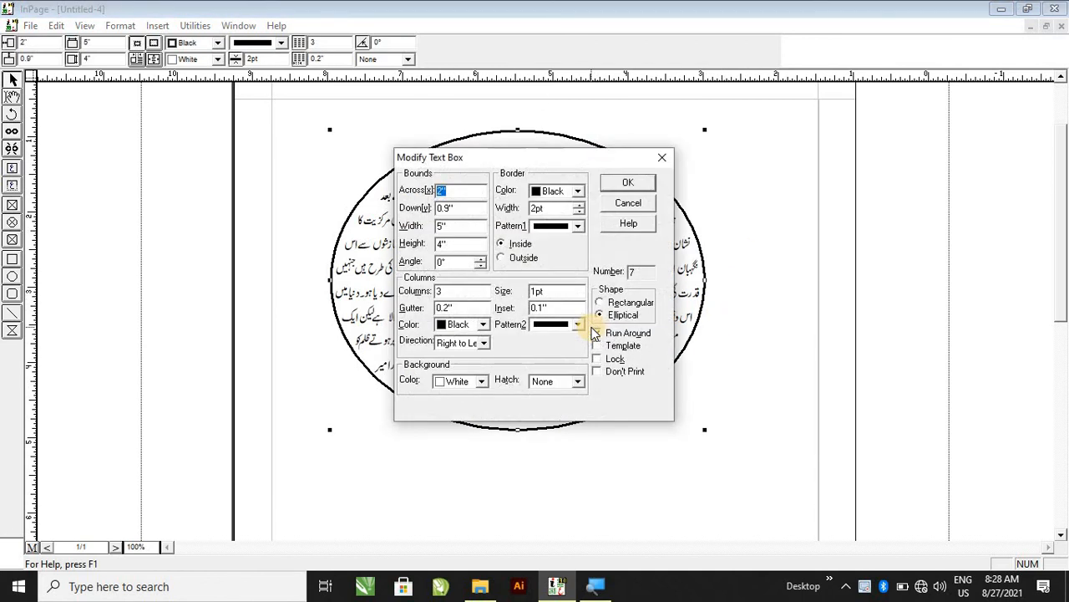
pyautogui.click(596, 333)
pyautogui.click(631, 181)
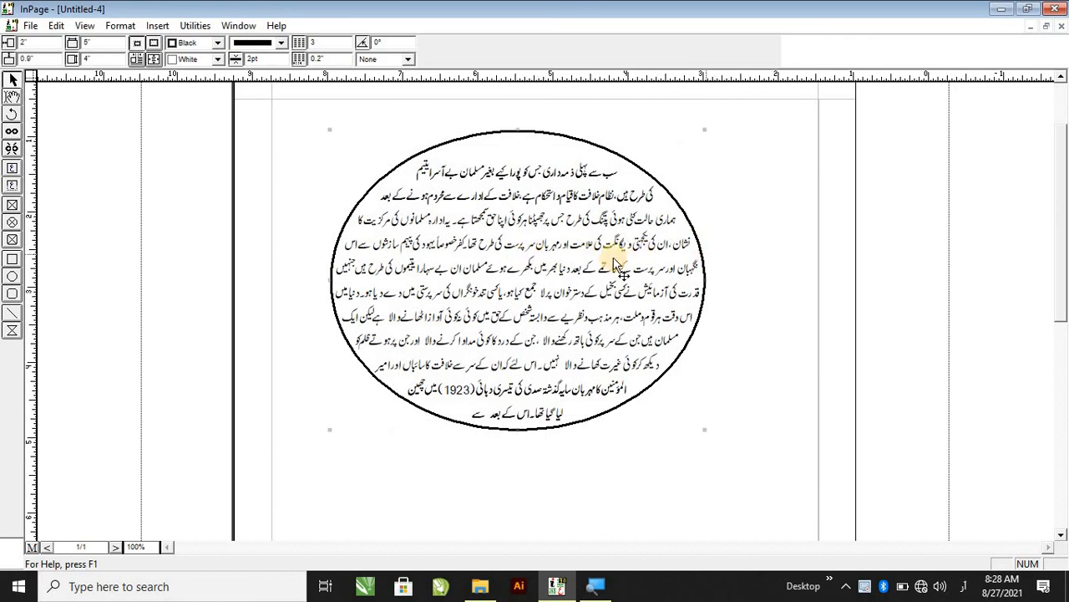
# Move the elliptical text box to about 0.969" across and 1.035" down.
pyautogui.doubleClick(594, 379)
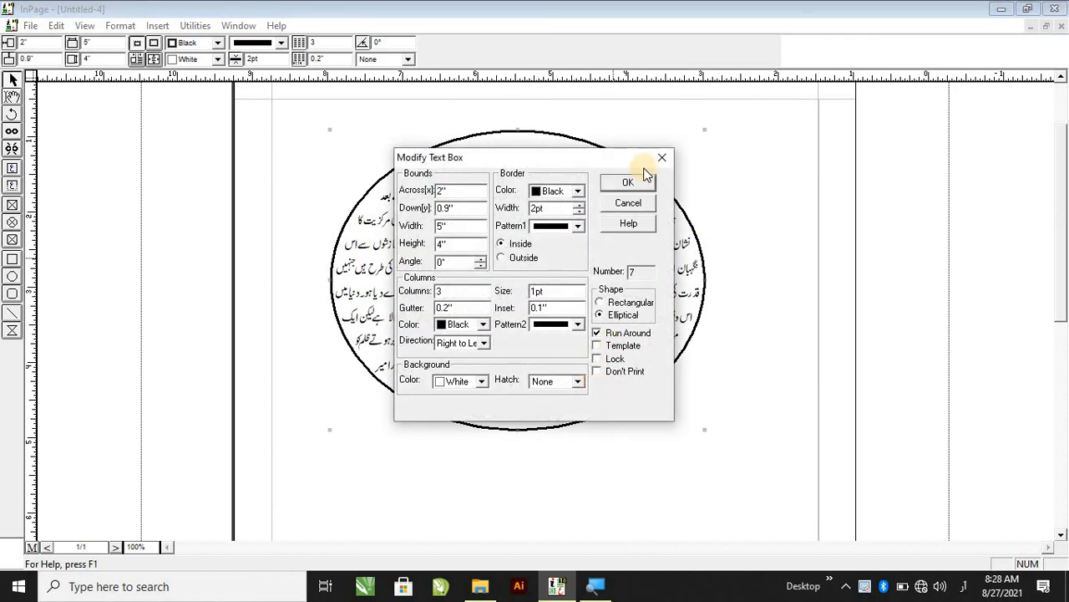
pyautogui.click(612, 208)
pyautogui.moveTo(597, 217); pyautogui.dragTo(636, 221)
pyautogui.moveTo(589, 221); pyautogui.dragTo(629, 226)
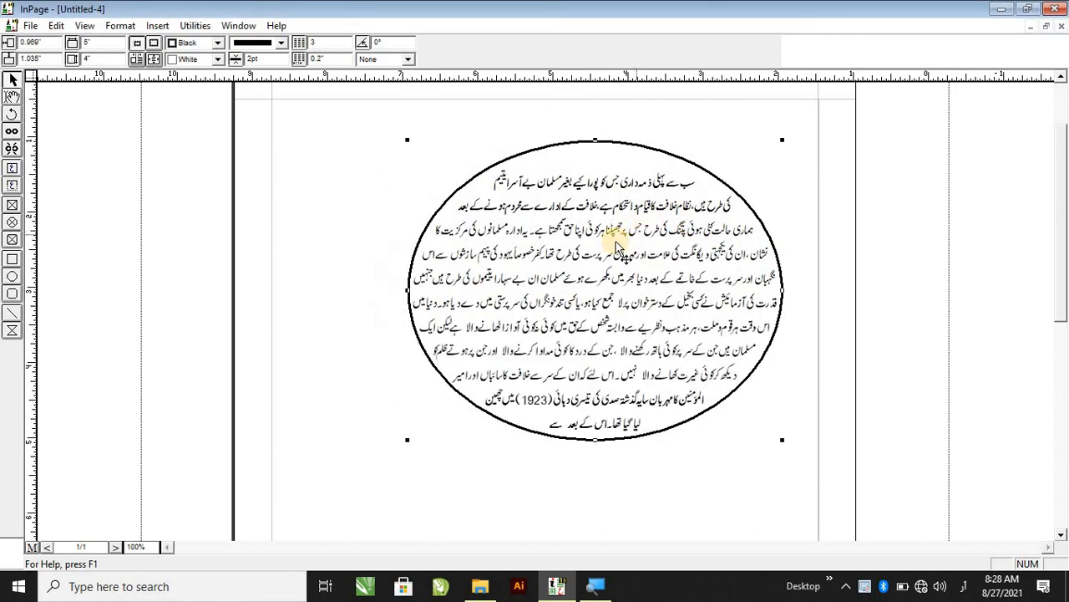
# Enable the Lock and Don't Print options for the text box in Modify Text Box.
pyautogui.doubleClick(594, 255)
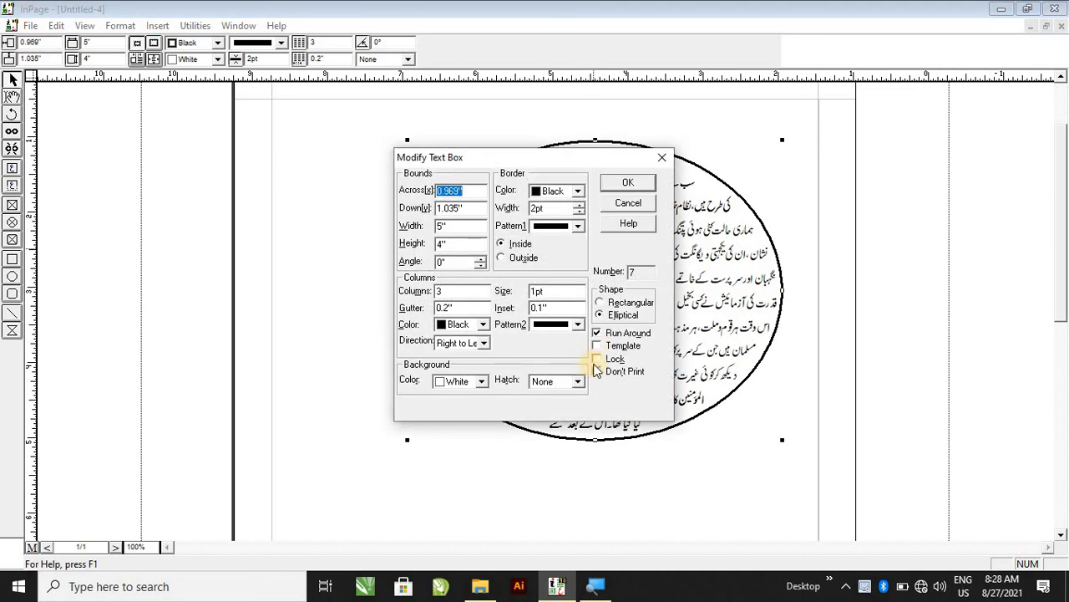
pyautogui.click(628, 203)
pyautogui.click(837, 181)
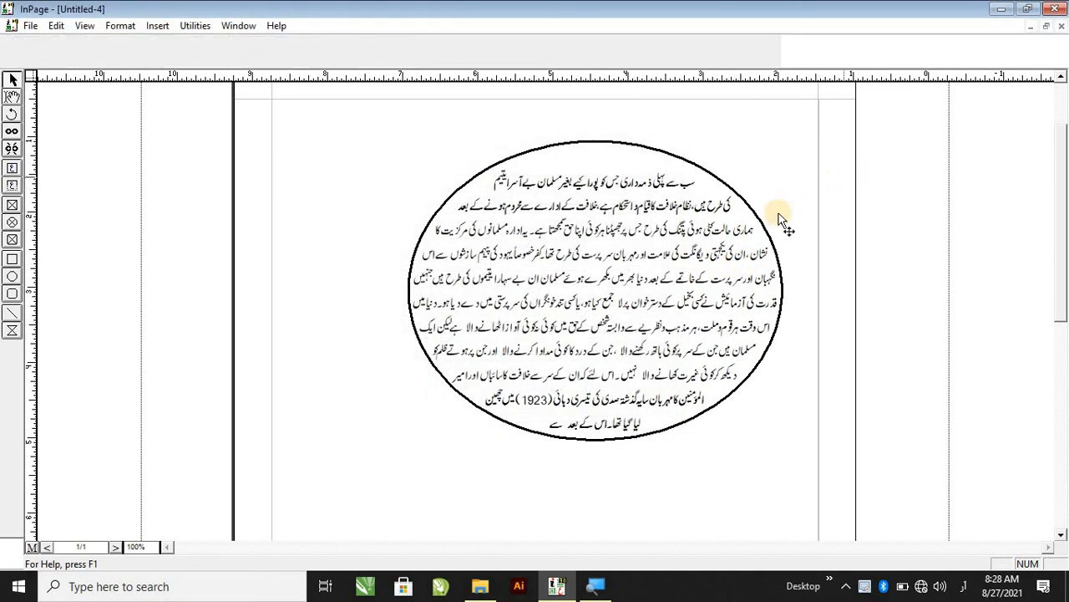
pyautogui.click(712, 215)
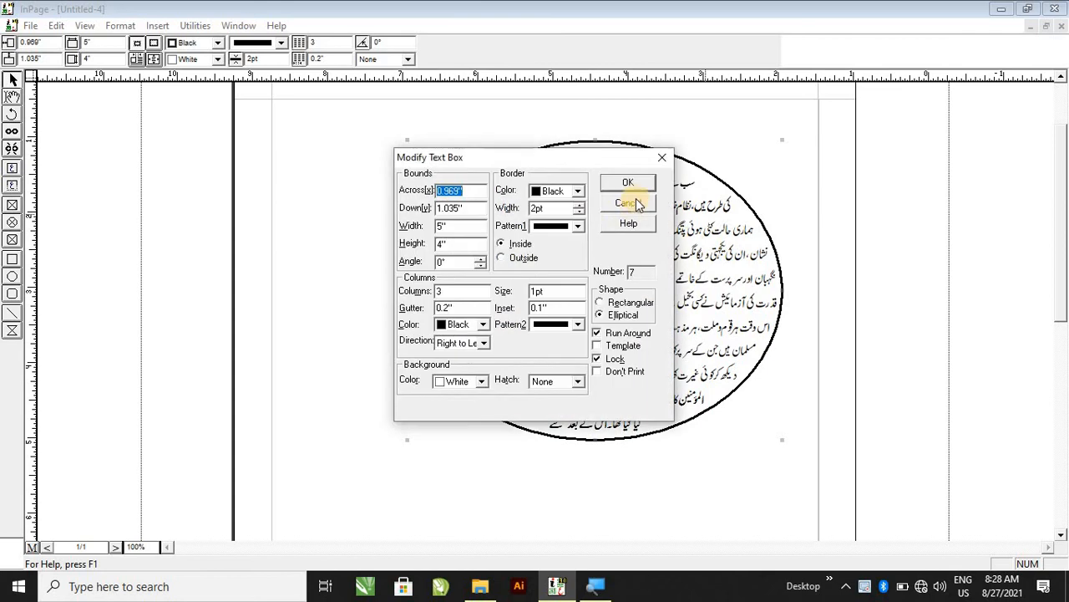
pyautogui.click(636, 197)
pyautogui.doubleClick(659, 273)
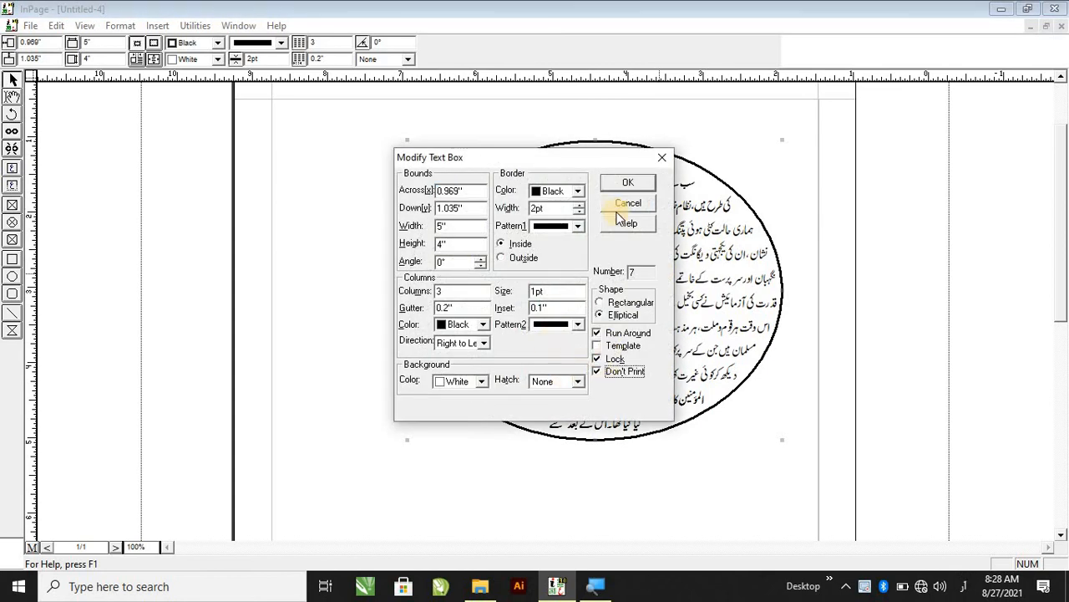
pyautogui.click(621, 183)
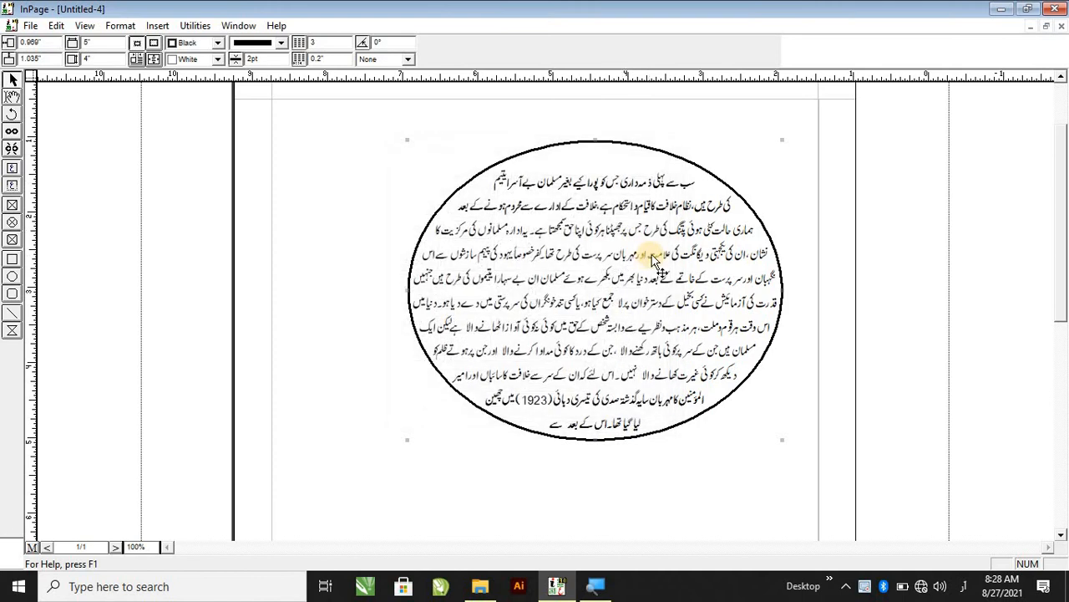
# Reopen Modify Text Box to review the Lock and Don't Print settings.
pyautogui.doubleClick(655, 260)
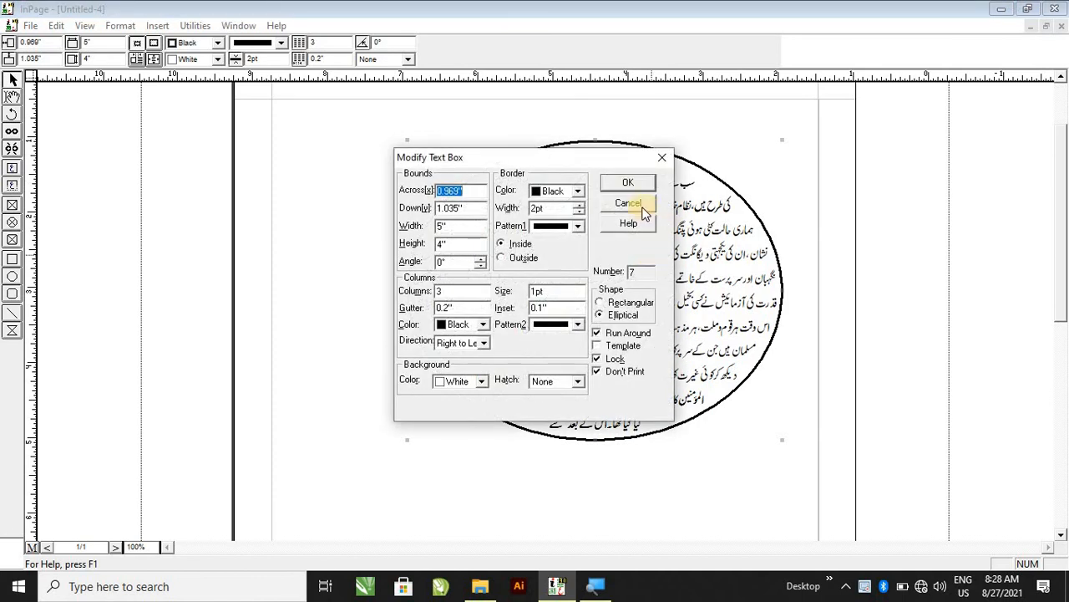
pyautogui.click(640, 203)
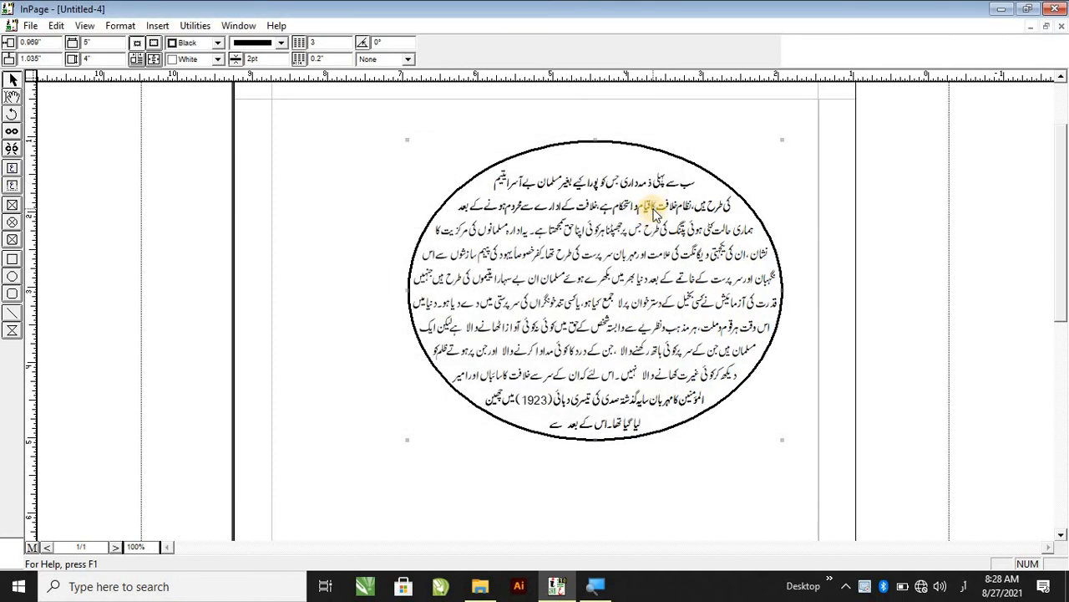
pyautogui.doubleClick(653, 214)
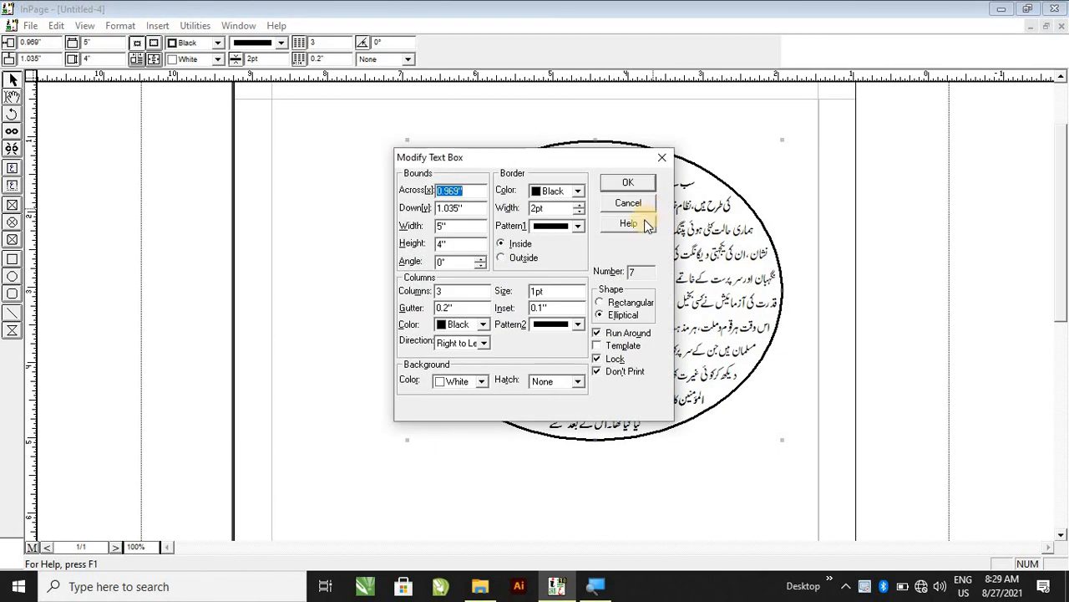